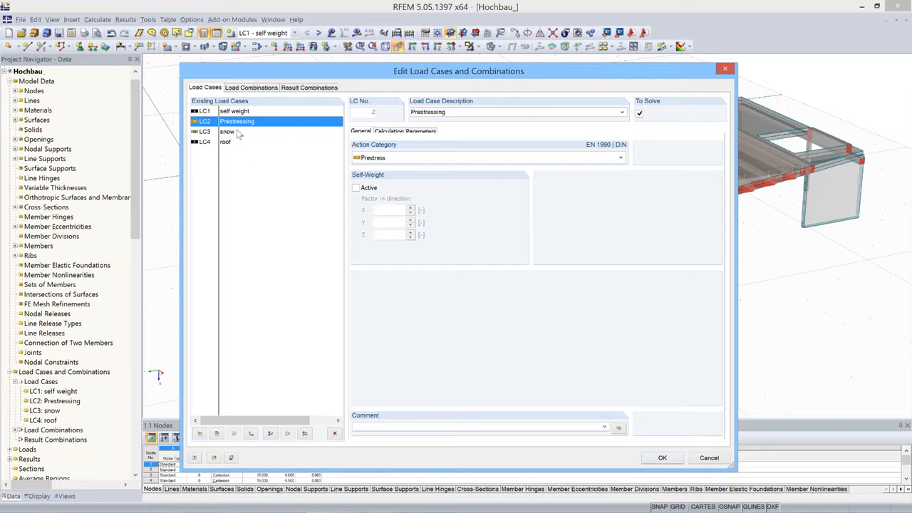
Review the snow and roof load cases and leave the load case settings without changes
left_click(233, 133)
left_click(236, 143)
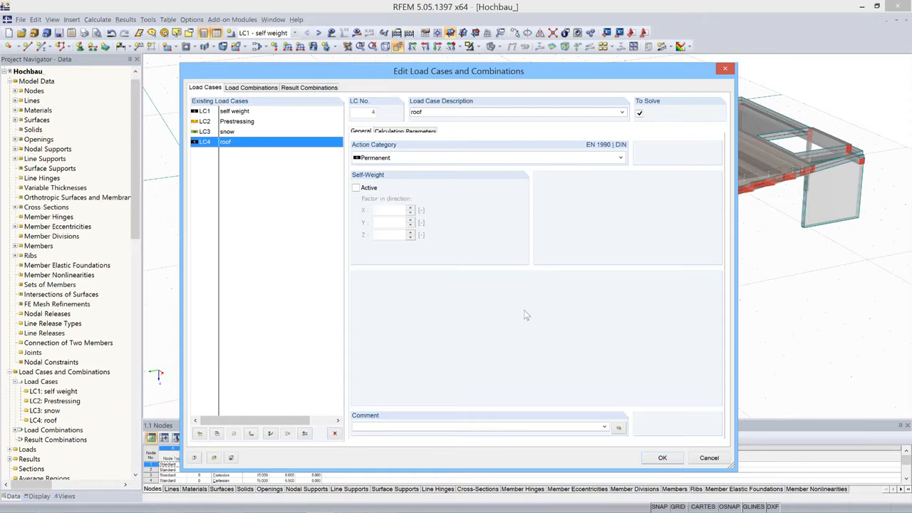
left_click(715, 460)
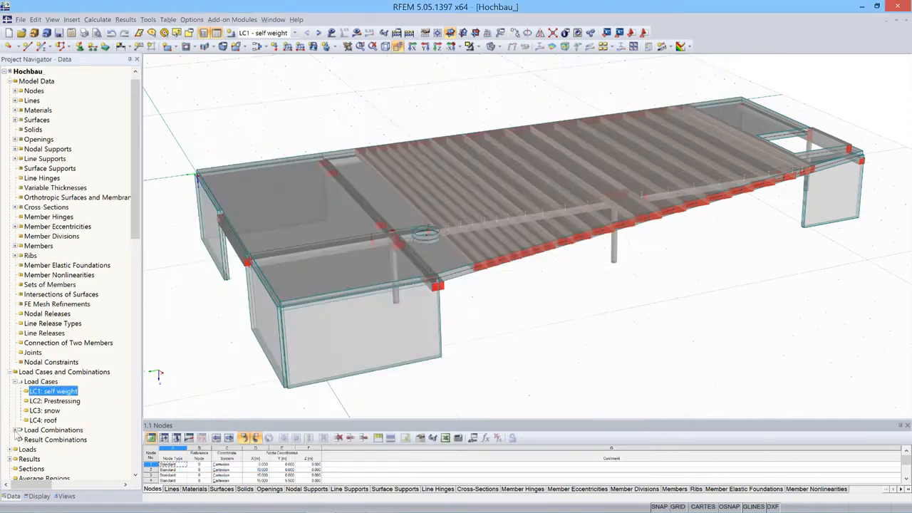
Open the load combinations for editing and review the load cases and factors of CO1 through CO4
left_click(15, 430)
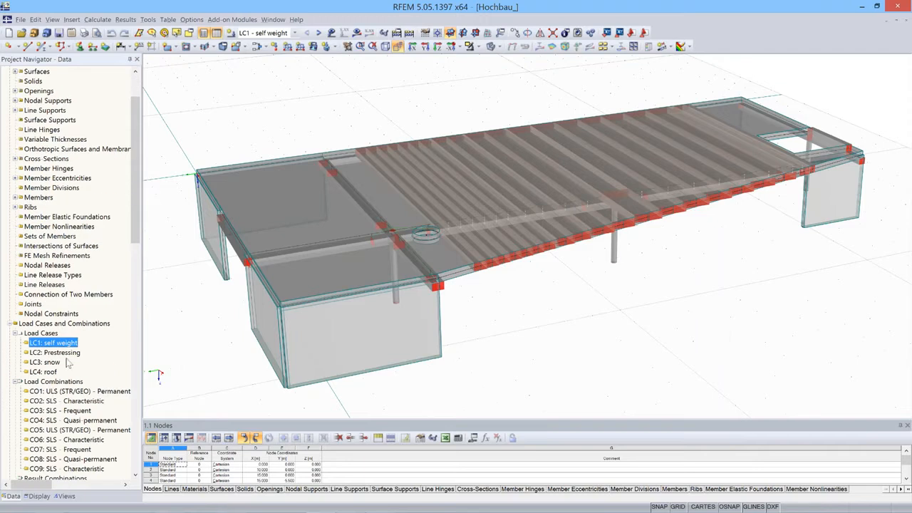
left_click(71, 390)
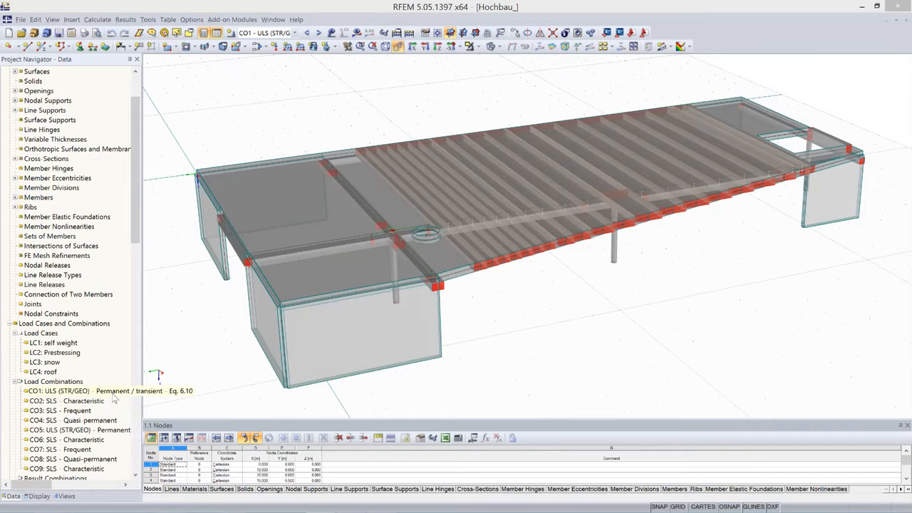
double_click(112, 394)
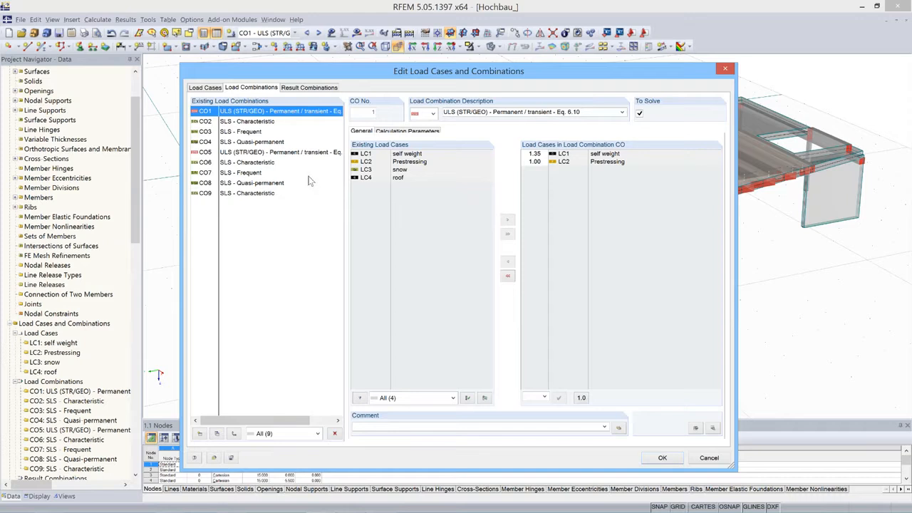
left_click(353, 178)
left_click(265, 121)
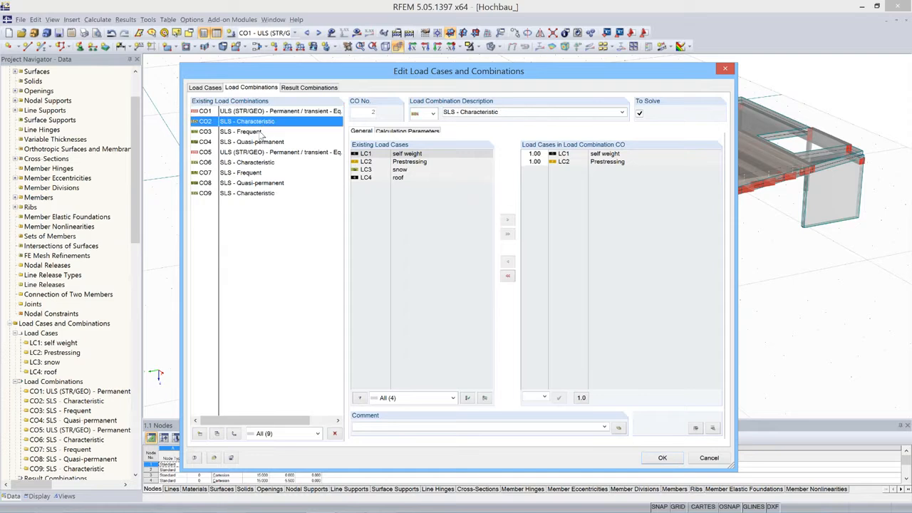
left_click(263, 132)
left_click(269, 142)
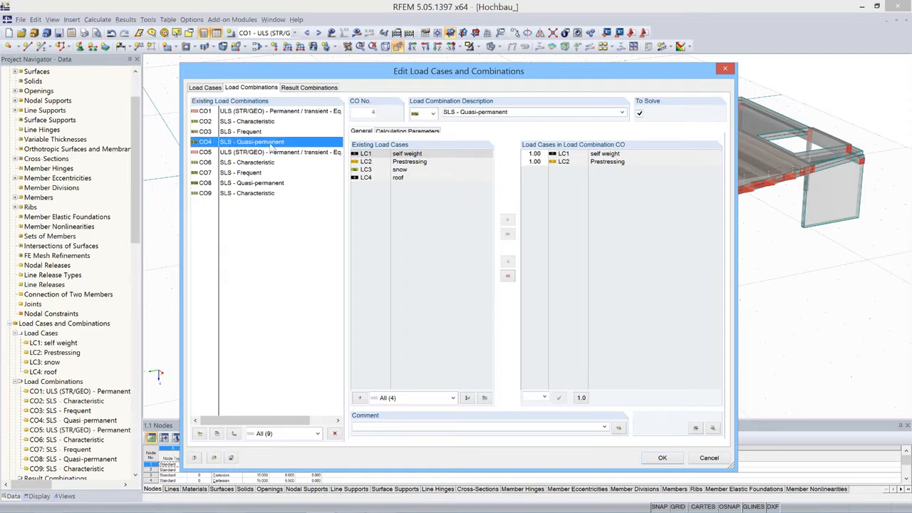
Compare the load cases and factors in ULS combinations CO1 and CO5 and leave the settings without changes
left_click(285, 112)
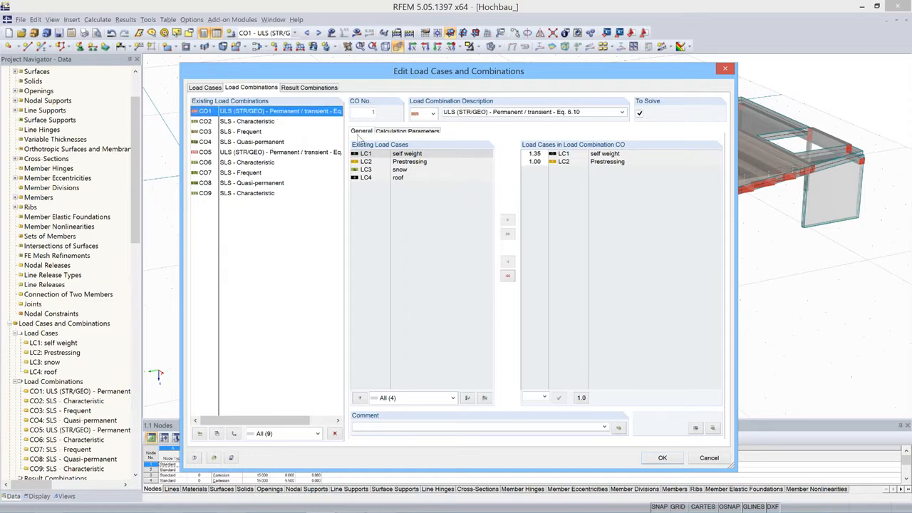
left_click(603, 166)
left_click(265, 152)
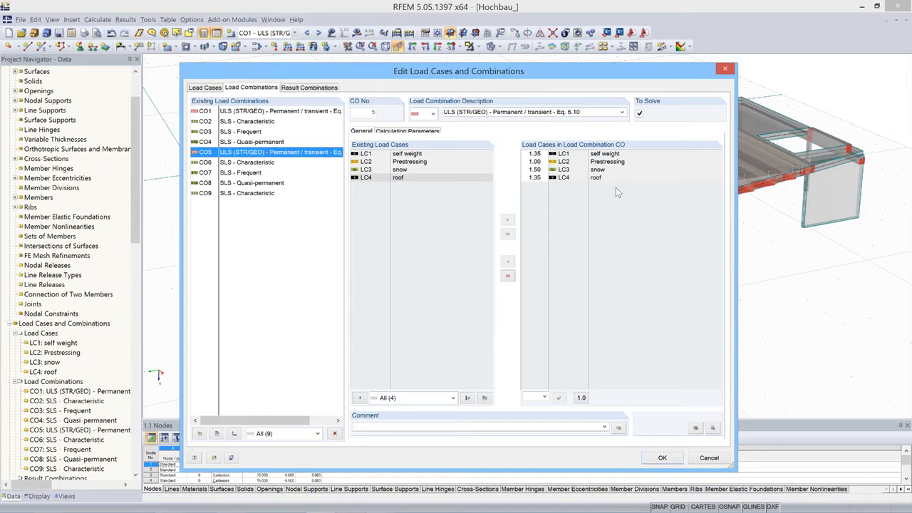
left_click(709, 458)
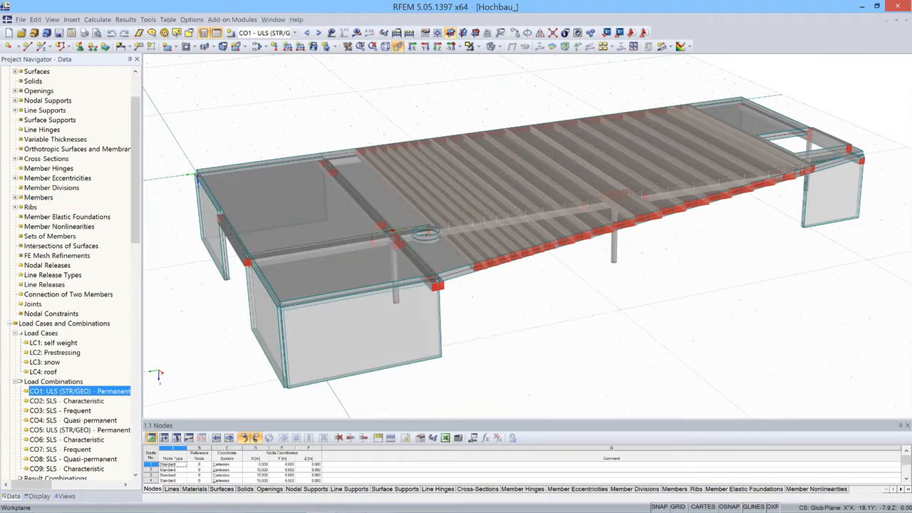
Inspect result beam member 59 of the slab, including its stress integration parameters, and close it without changes
middle_click_drag(526, 291, 535, 315, "ctrl")
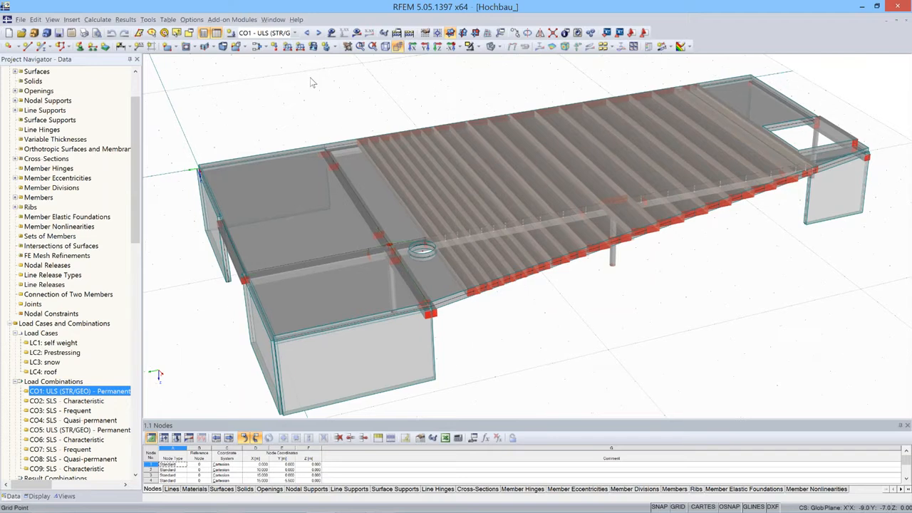
left_click(515, 284)
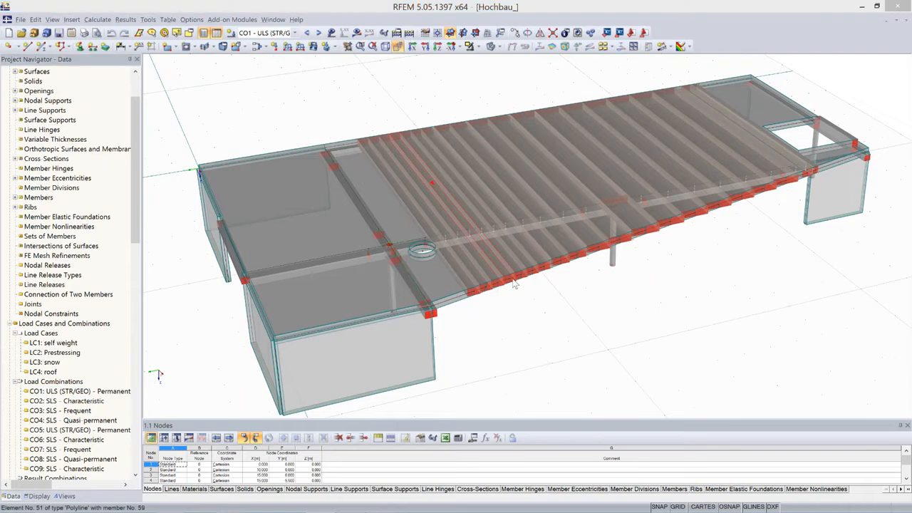
double_click(515, 283)
left_click_drag(517, 120, 326, 69)
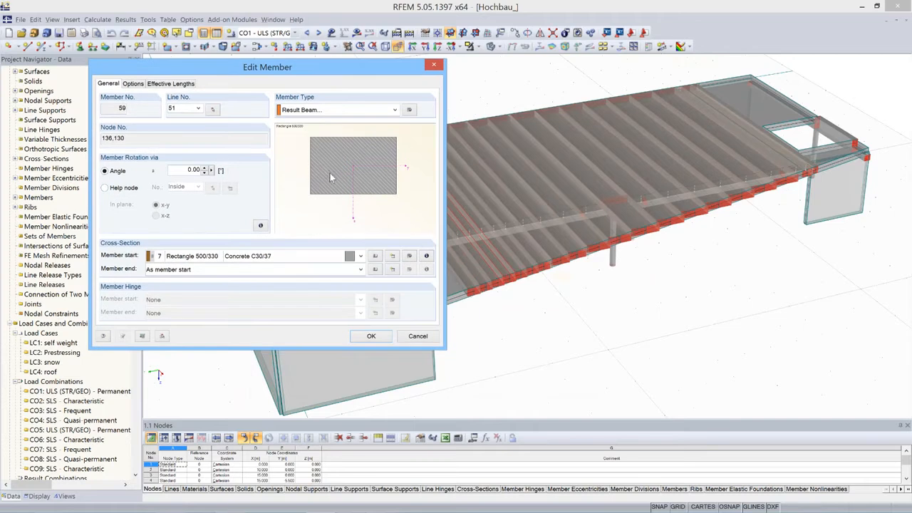
left_click(410, 110)
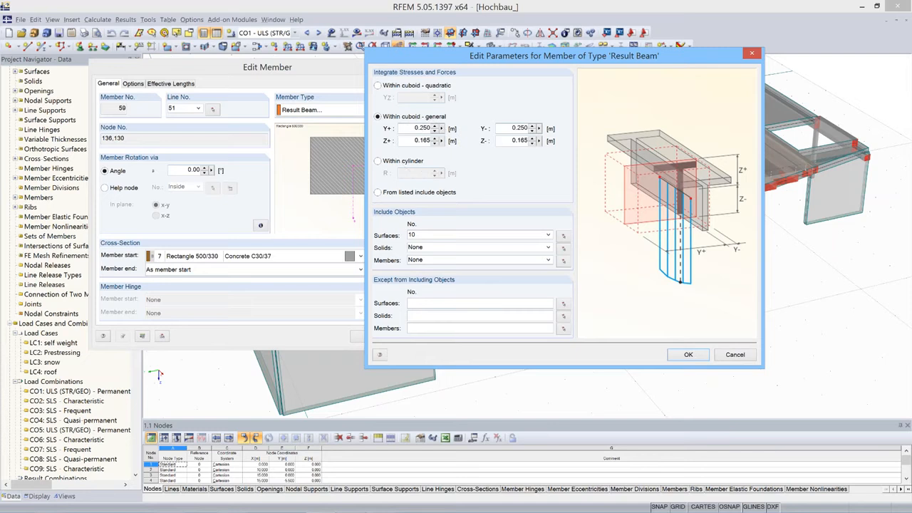
left_click(751, 357)
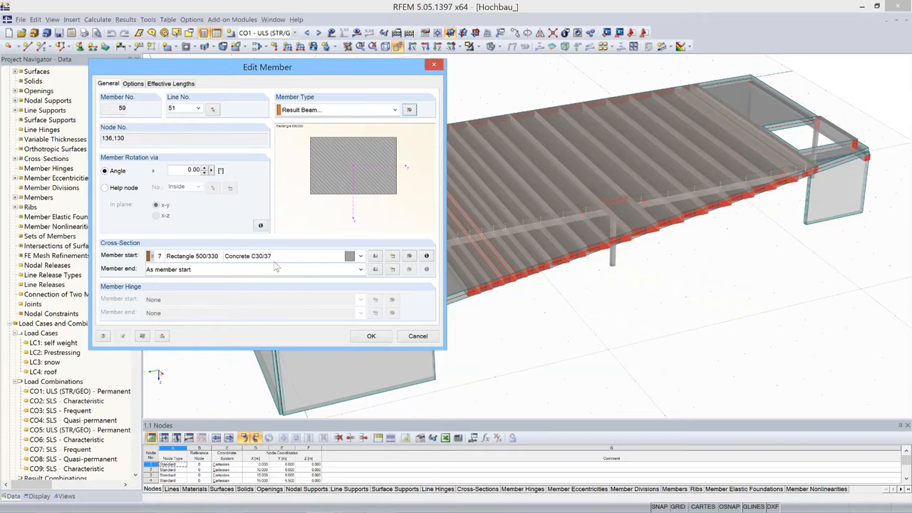
left_click(424, 342)
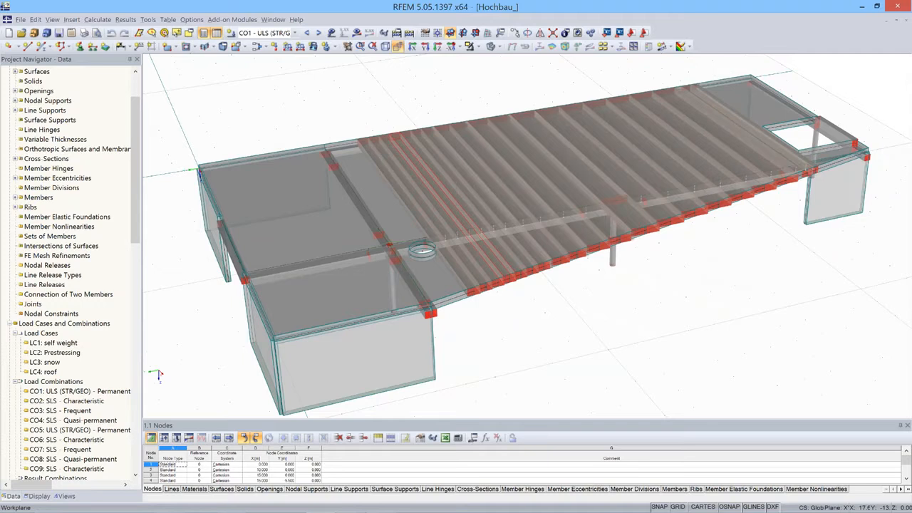
Show the model in the Wireframe display and examine the result beams across the slab
middle_click_drag(627, 306, 677, 306)
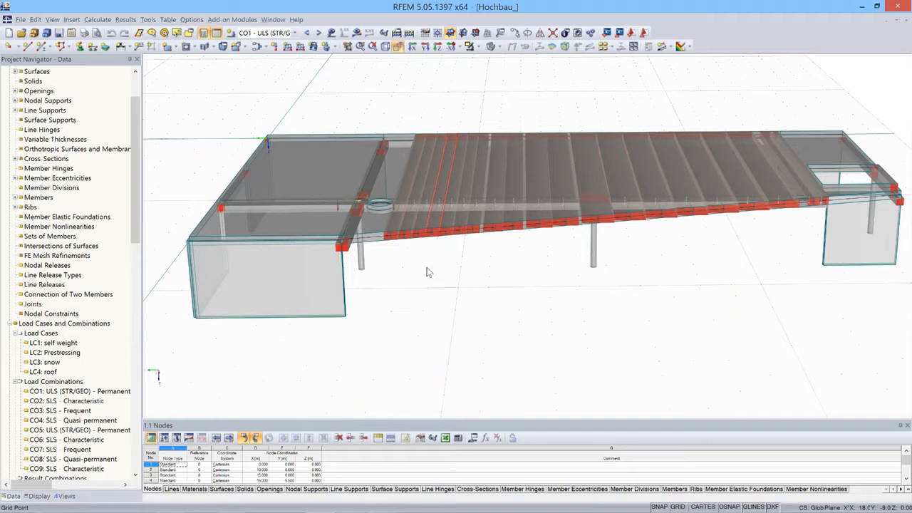
scroll(429, 273, "down", 1)
middle_click_drag(429, 273, 513, 302, "ctrl")
left_click(496, 47)
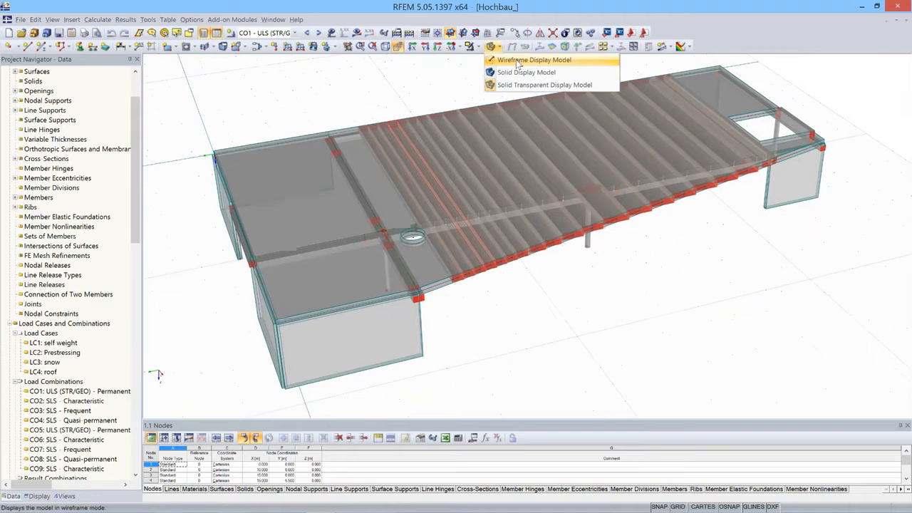
left_click(518, 61)
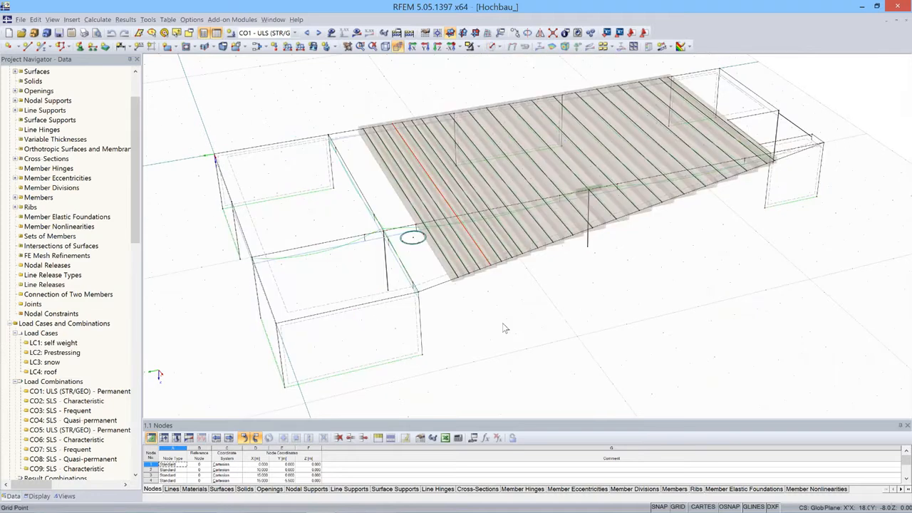
middle_click_drag(503, 327, 496, 308, "ctrl")
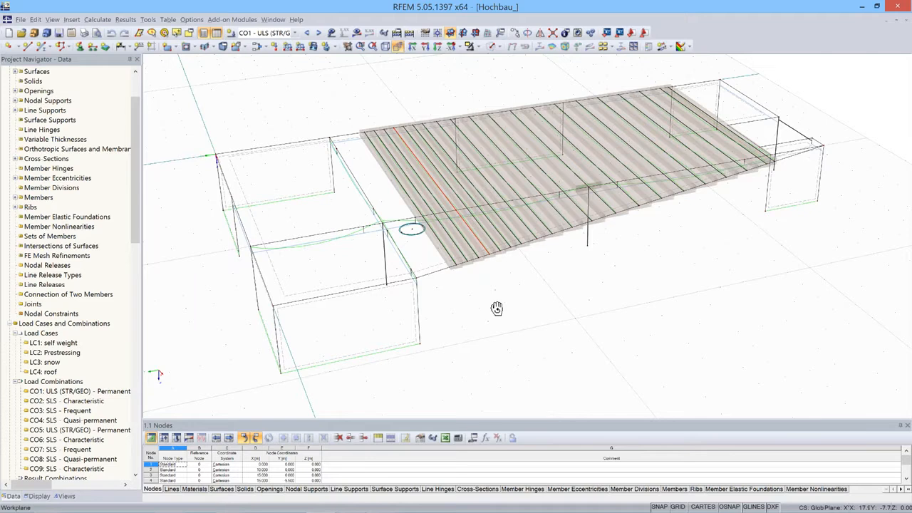
scroll(501, 175, "up", 3)
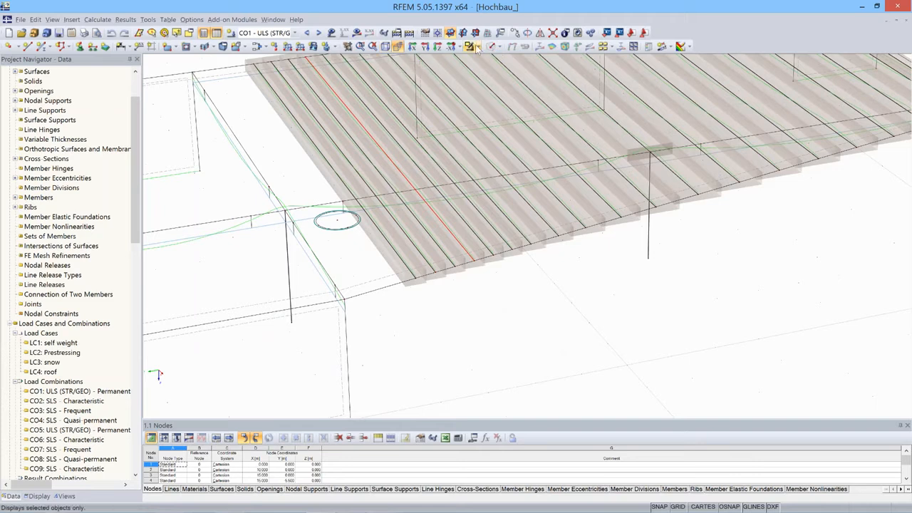
Show the model in the Solid Transparent display again
left_click(498, 47)
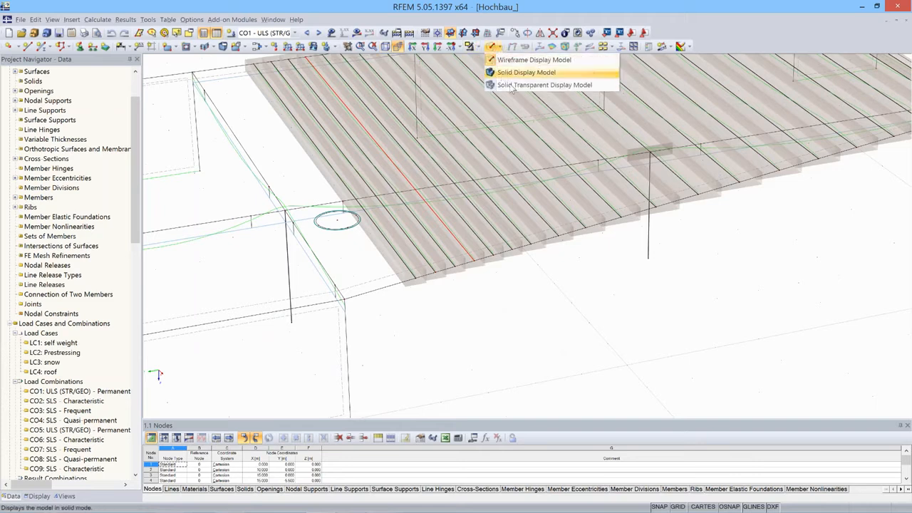
left_click(513, 86)
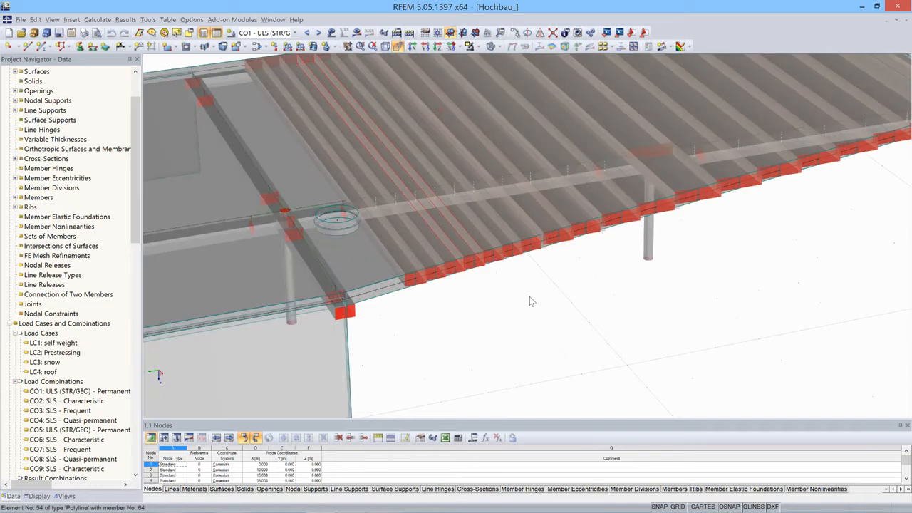
middle_click_drag(529, 301, 524, 250, "ctrl")
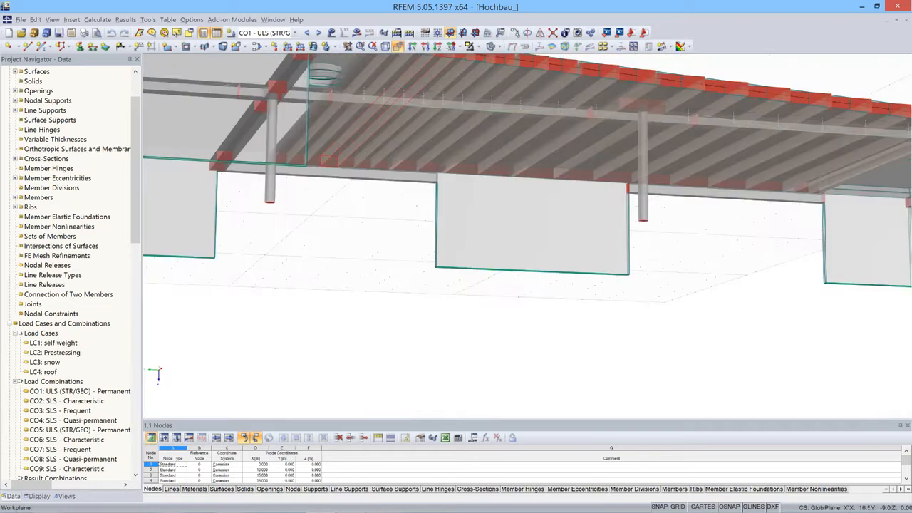
Inspect the properties of the rib member beside the circular slab opening and close it without changes
middle_click_drag(297, 99, 348, 197)
double_click(348, 197)
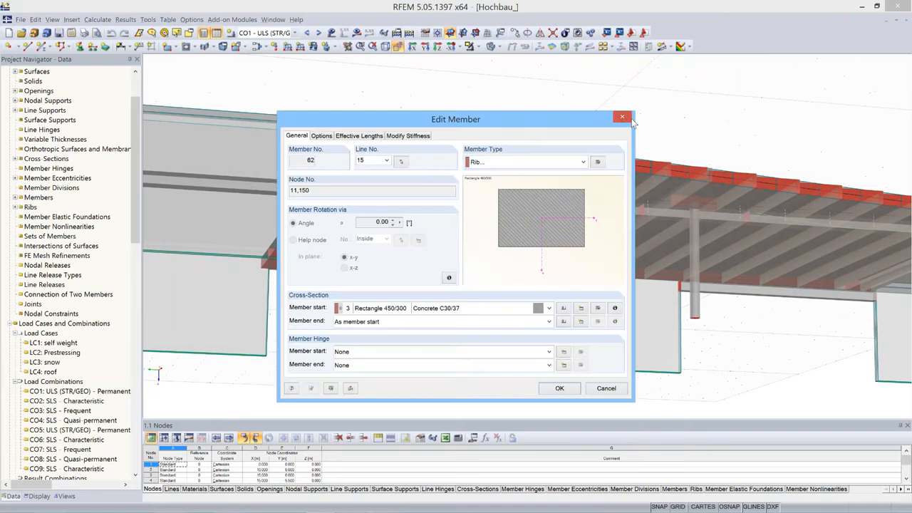
left_click(606, 389)
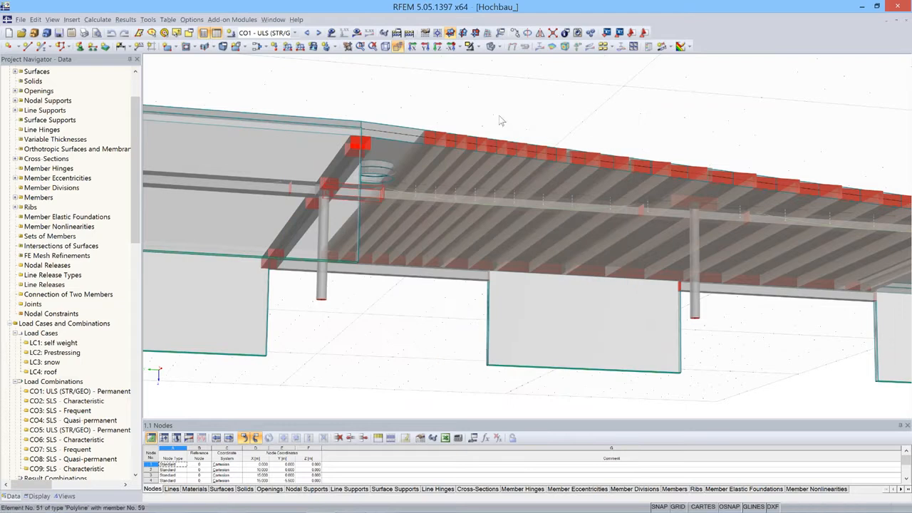
Start the external add-on module RF-TENDON for the slab model
middle_click_drag(498, 118, 514, 204, "ctrl")
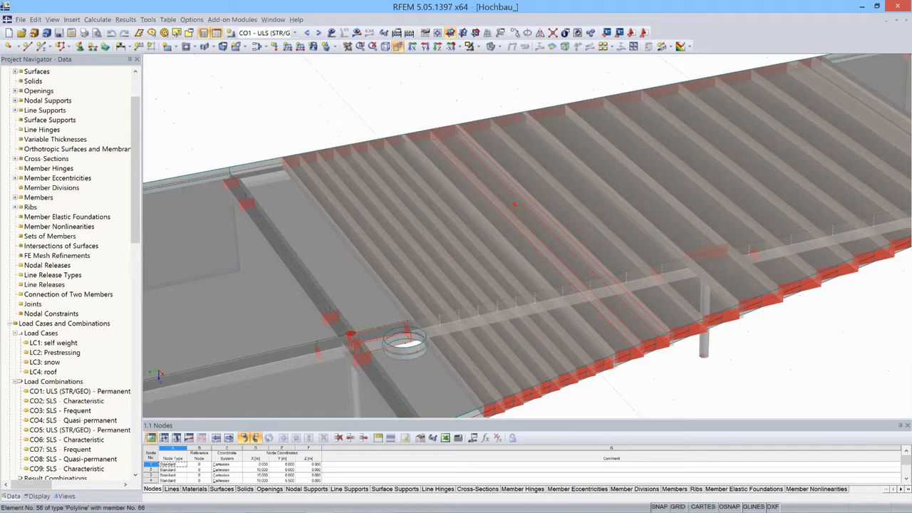
middle_click_drag(514, 204, 407, 290, "ctrl")
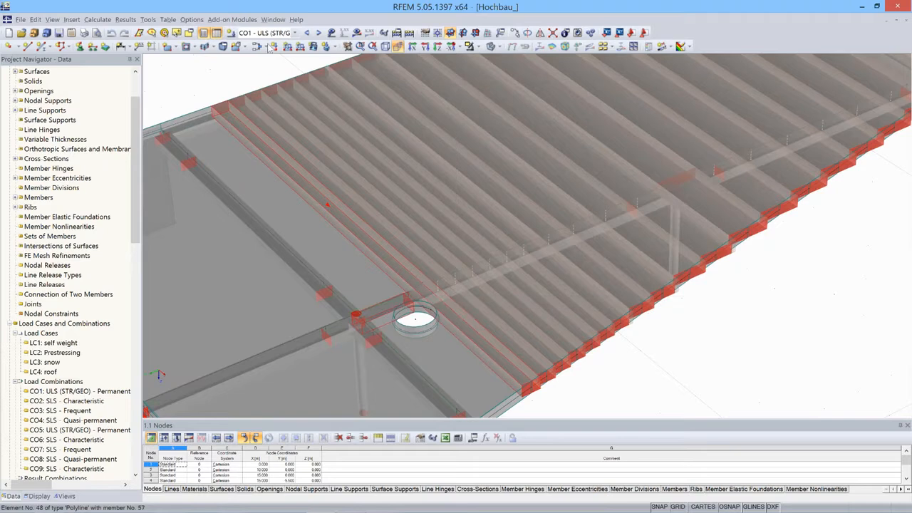
left_click(251, 20)
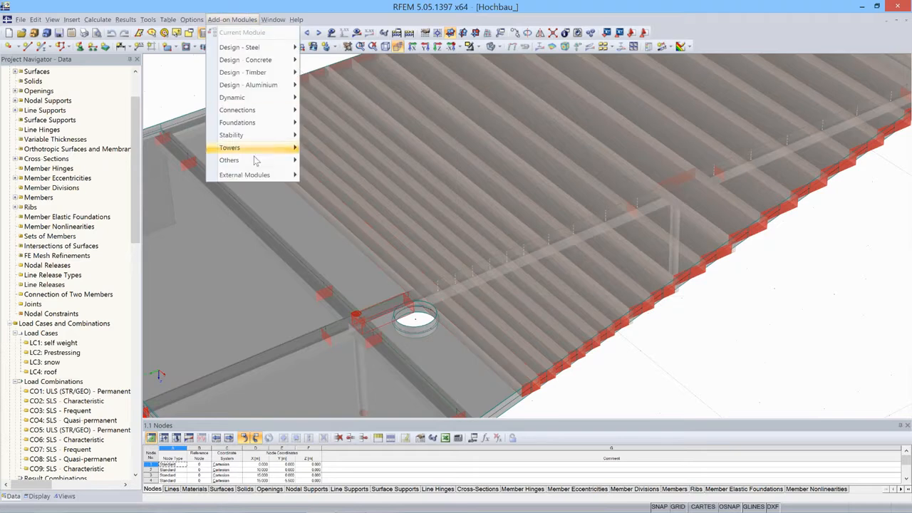
mouse_move(262, 177)
left_click(353, 176)
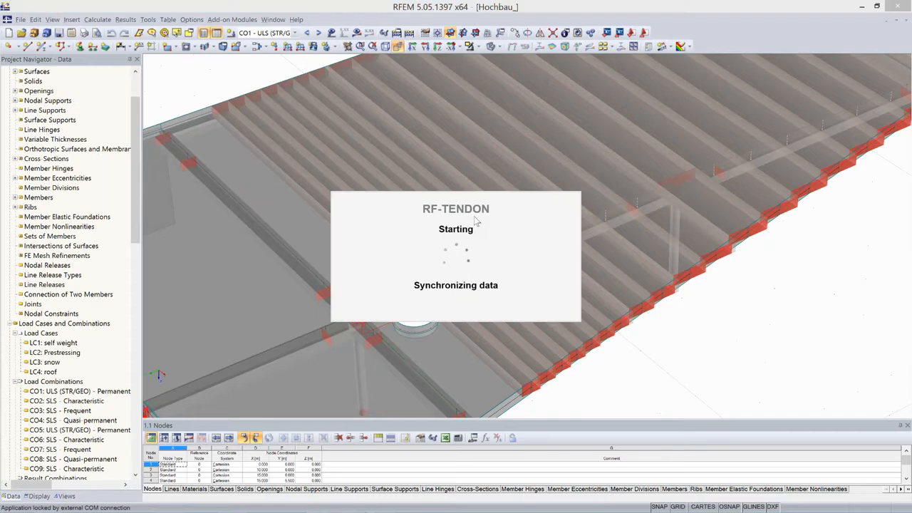
Switch to the PowerPoint slide show and view the Modelling in RFEM slide while RF-TENDON starts
key("alt+Tab")
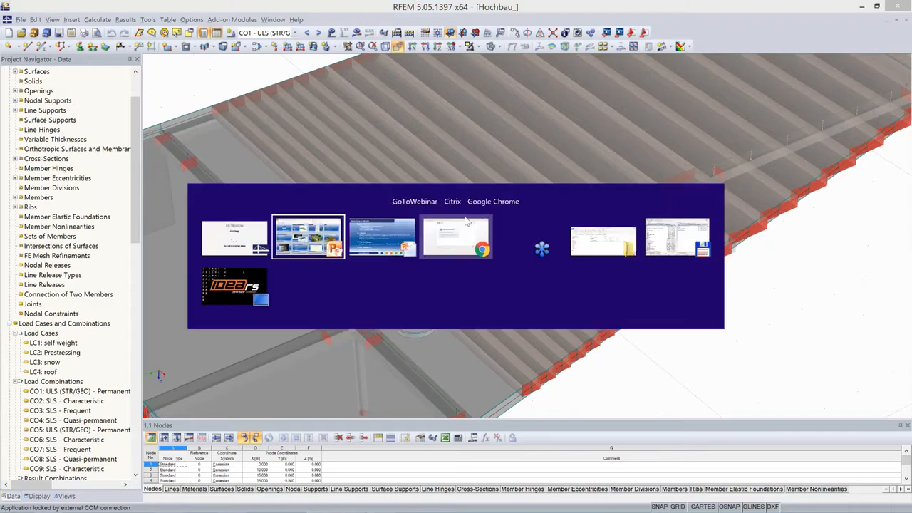
left_click(467, 222)
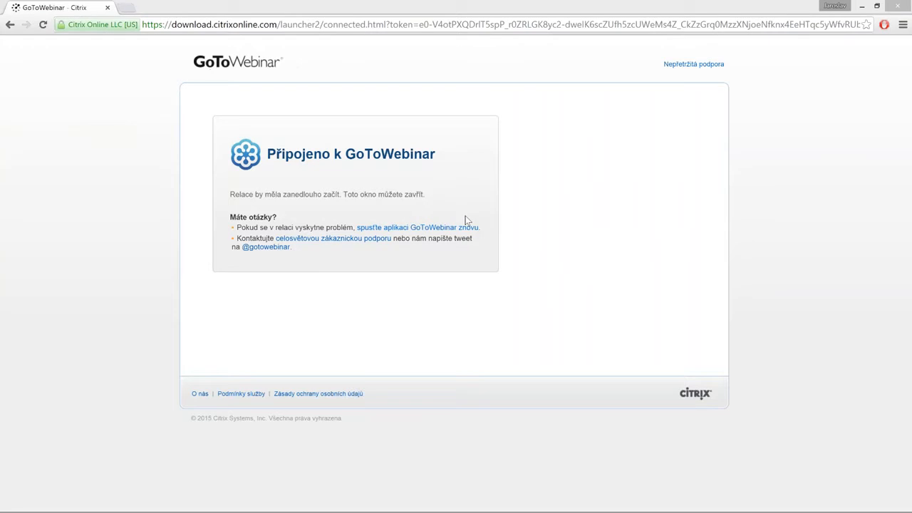
key("alt+Tab")
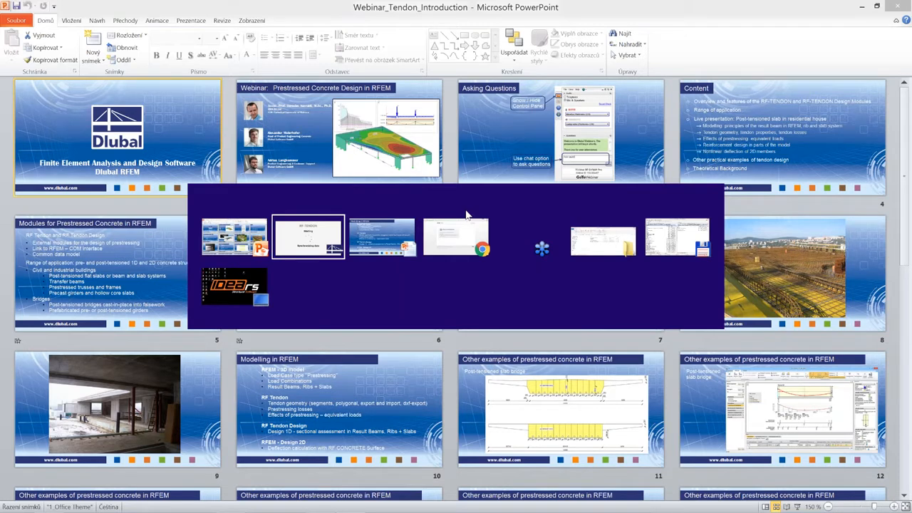
key("alt+Tab")
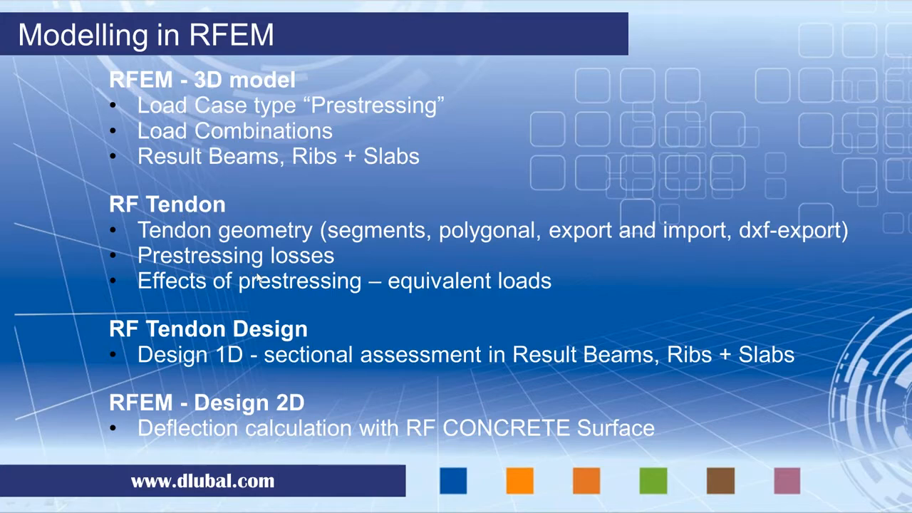
key("alt+Tab")
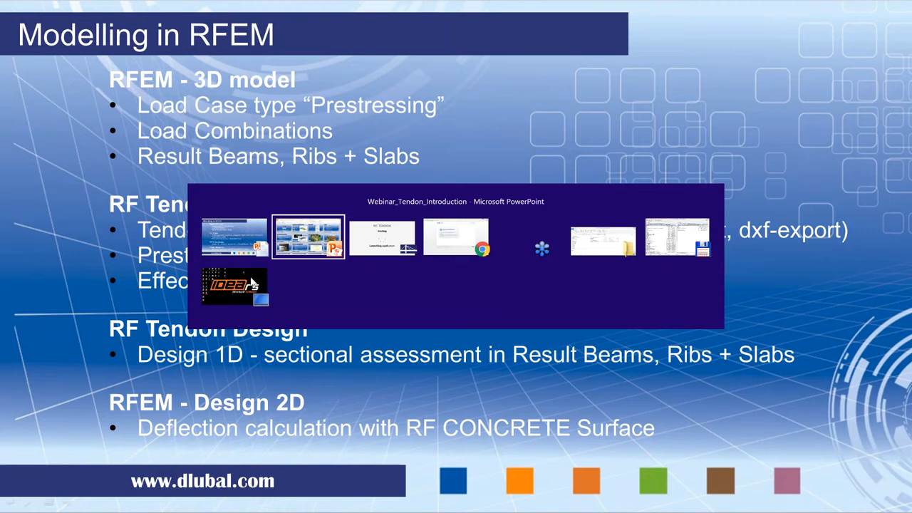
key("alt+Tab")
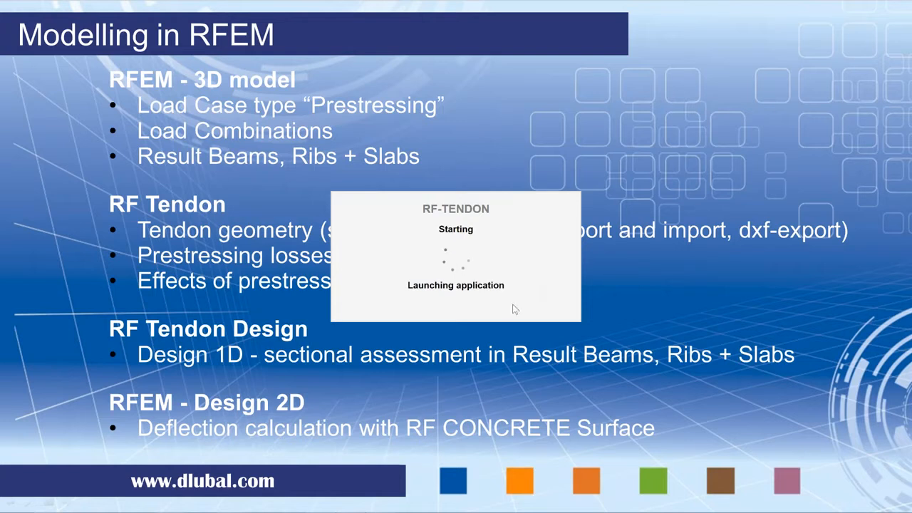
key("alt+Tab")
key("alt+Tab")
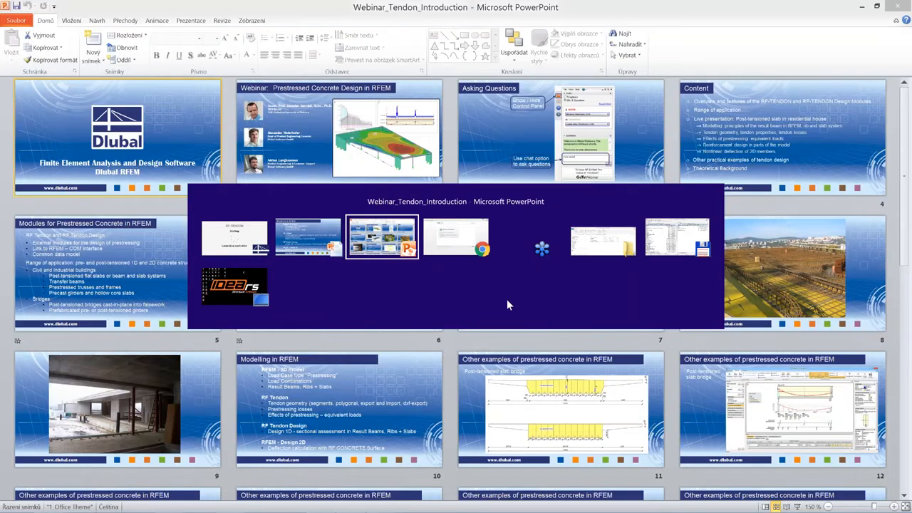
key("alt+Tab")
key("alt+Tab")
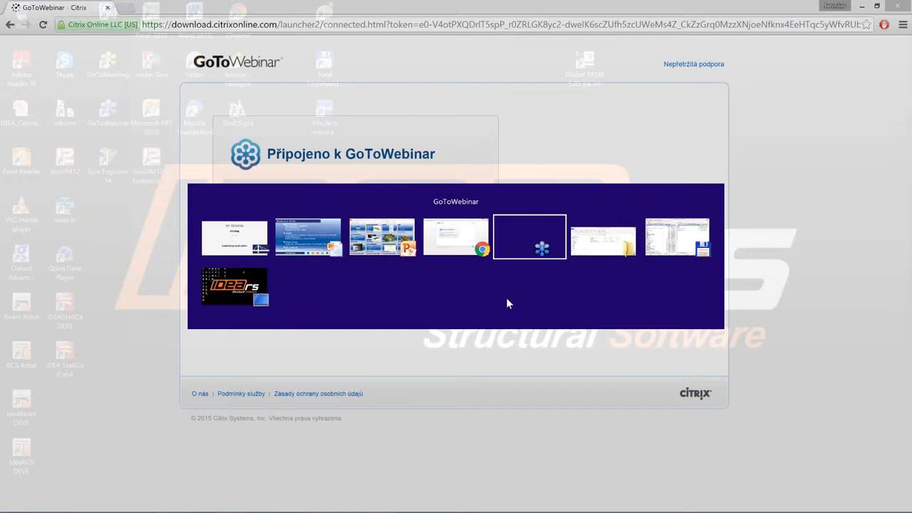
key("alt+Tab")
key("alt+Tab")
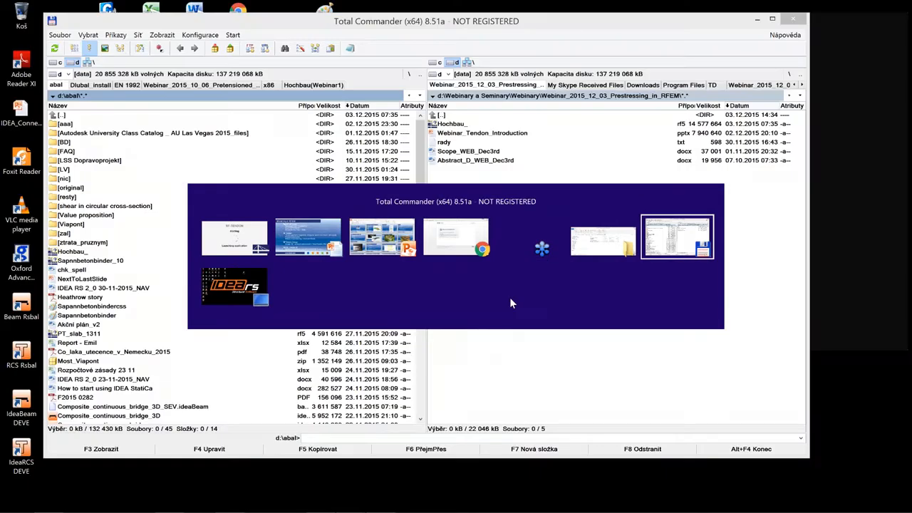
key("alt+Tab")
key("alt+Tab")
Return to the Modelling in RFEM slide in the PowerPoint slide show
mouse_move(322, 505)
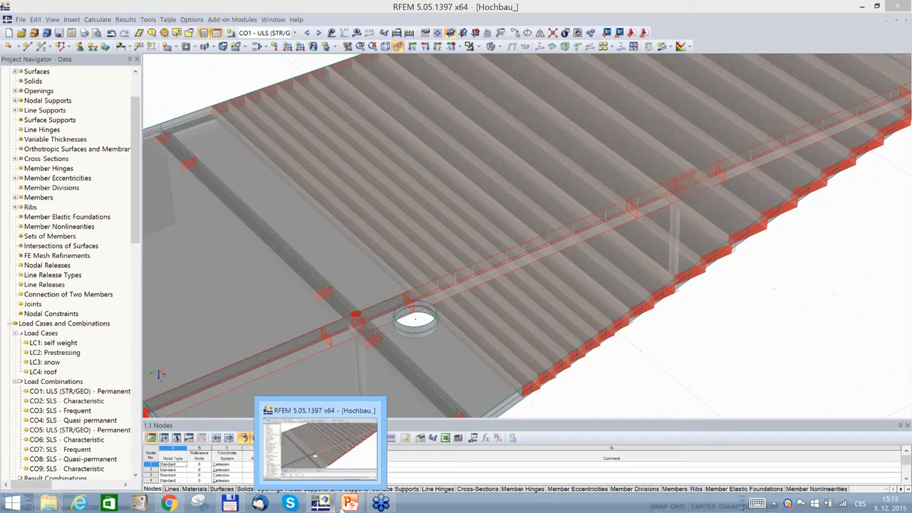
mouse_move(357, 503)
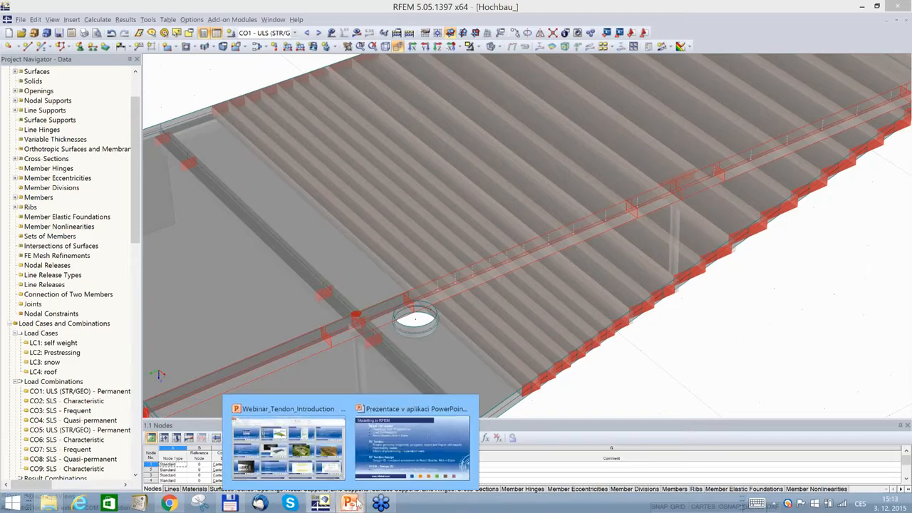
left_click(413, 448)
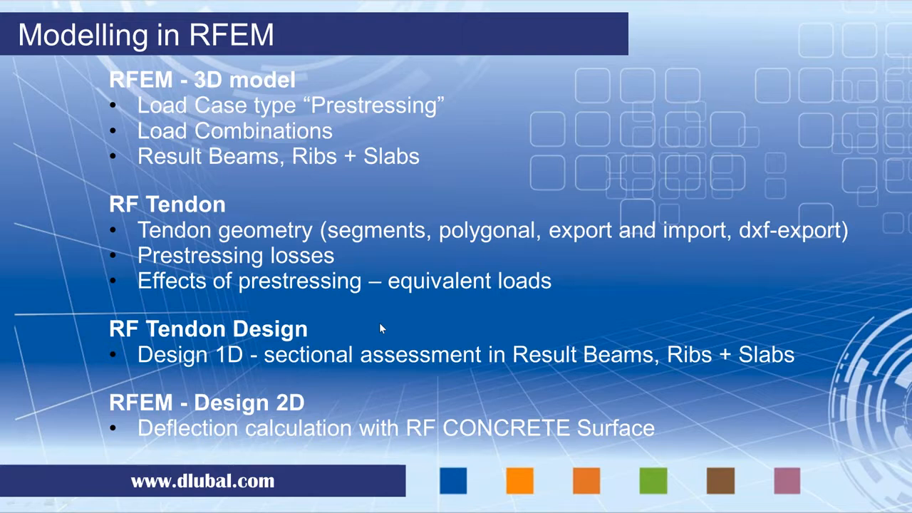
Switch from the slide show to the RF-TENDON window
key("alt+Tab")
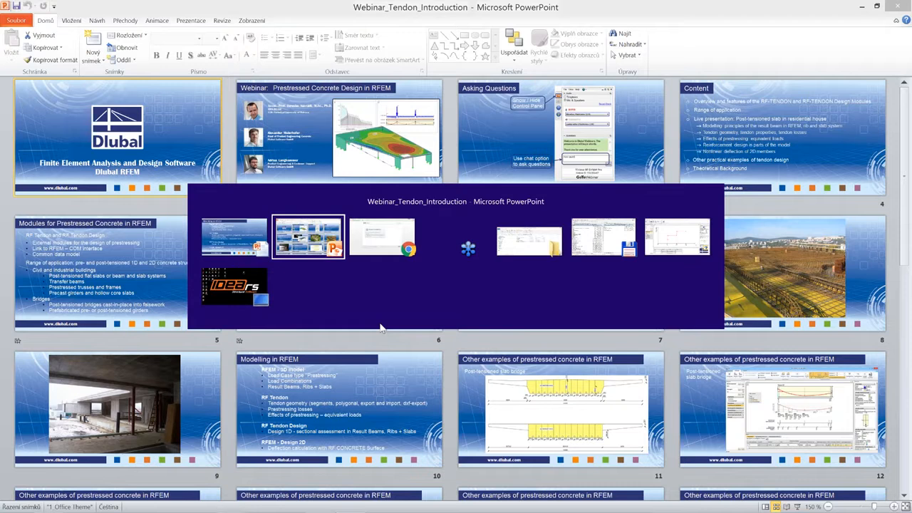
key("alt+Tab")
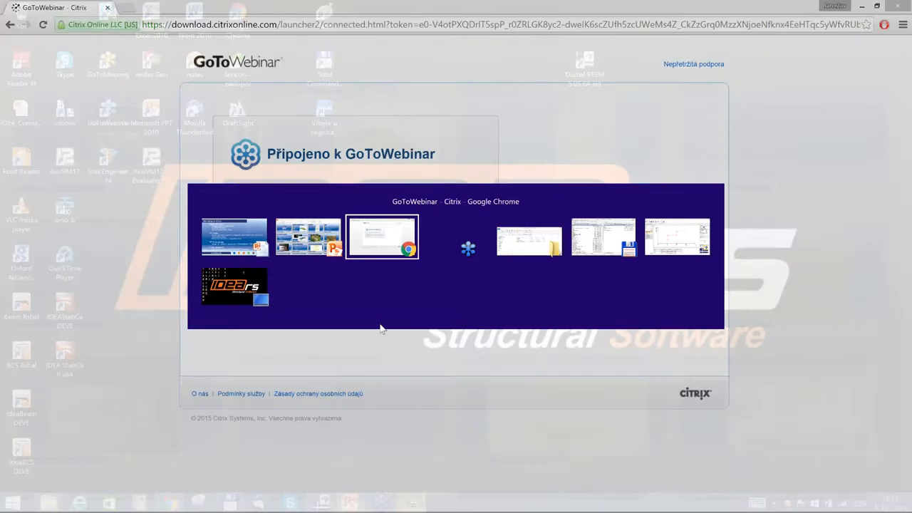
key("alt+Tab")
key("alt+Tab")
key("alt+Tab")
key("alt+Tab")
Examine where load cases LC1, LC2 and LC4 act on the construction stage timeline
left_click_drag(347, 408, 351, 389)
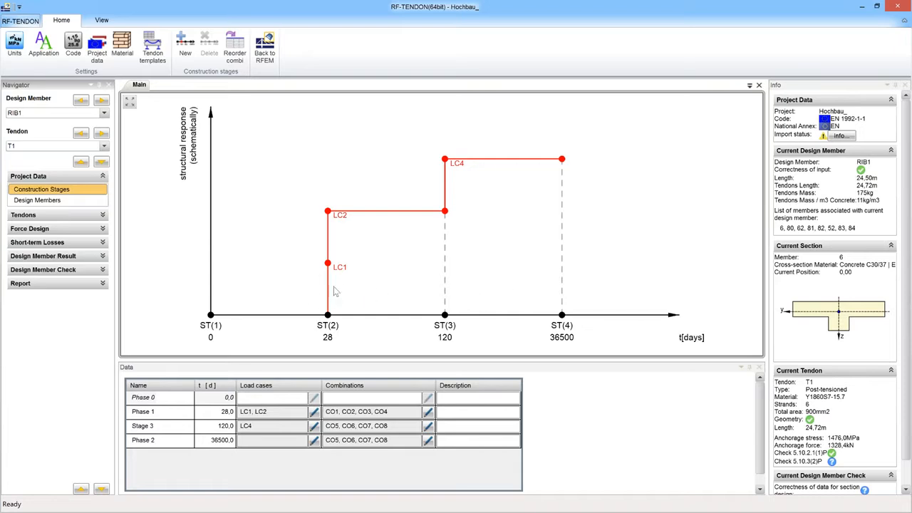
left_click(338, 229)
left_click(446, 339)
left_click(447, 334)
left_click(447, 169)
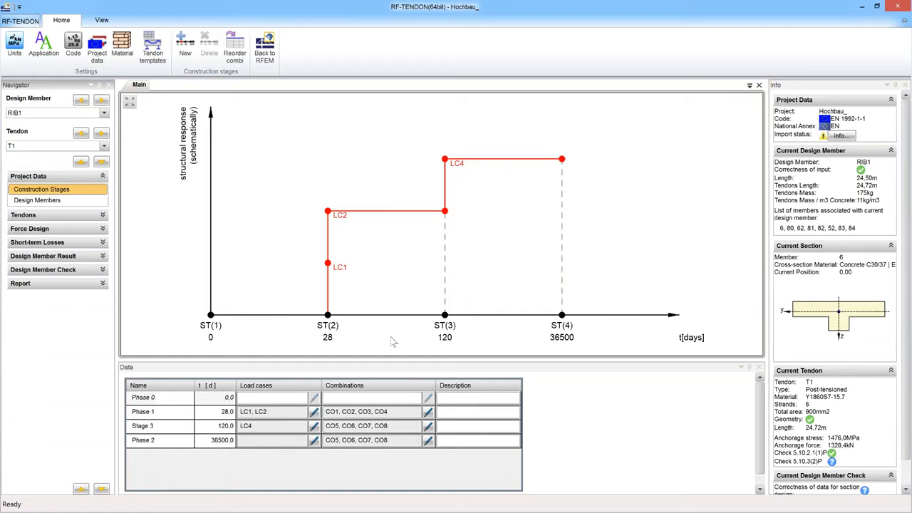
Inspect the combinations assigned to construction stage Phase 1 with the selection dialog widened, and close it without changes
left_click(429, 417)
left_click(430, 414)
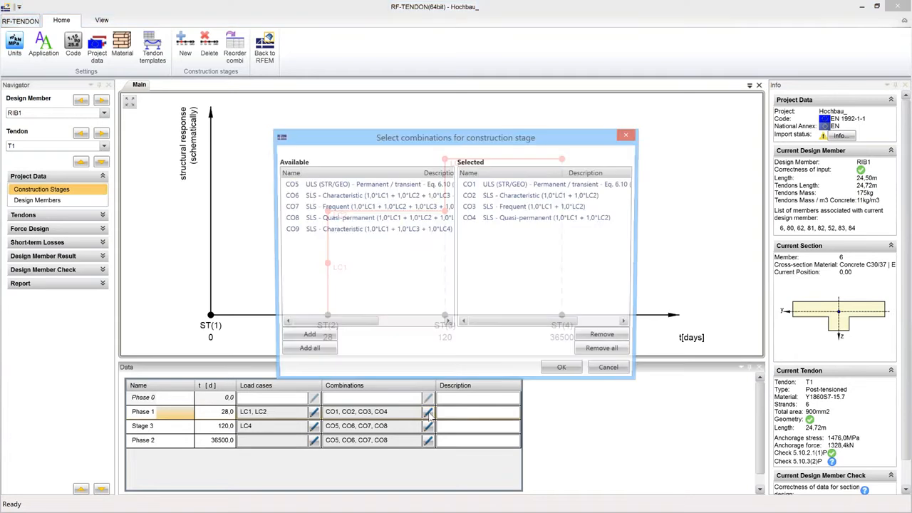
left_click_drag(645, 233, 806, 238)
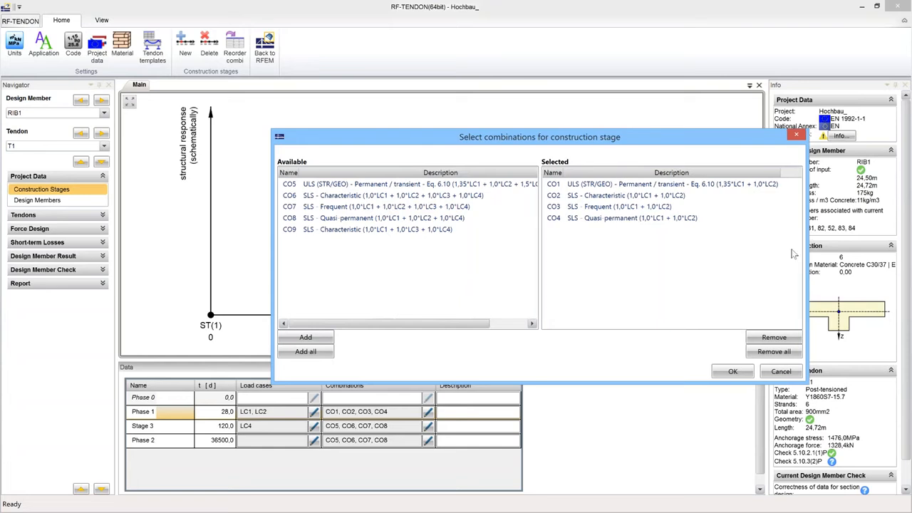
left_click(782, 371)
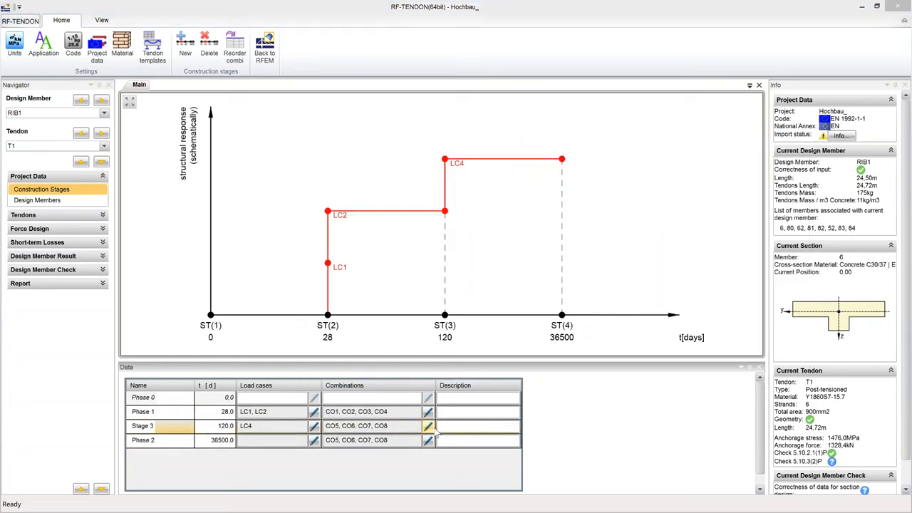
Inspect the combinations assigned to construction stage Stage 3 with the selection dialog widened, and close it without changes
left_click(430, 426)
left_click_drag(638, 246, 803, 249)
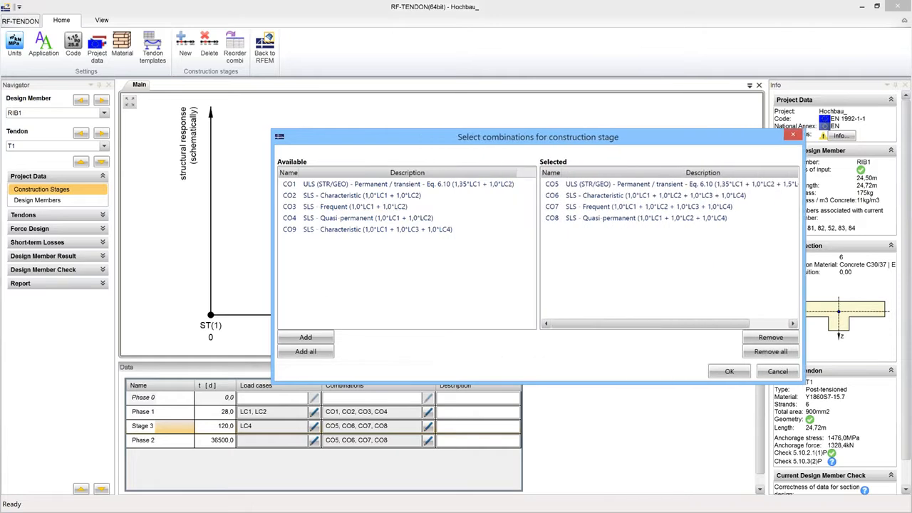
left_click(718, 219)
left_click(719, 249)
left_click(777, 372)
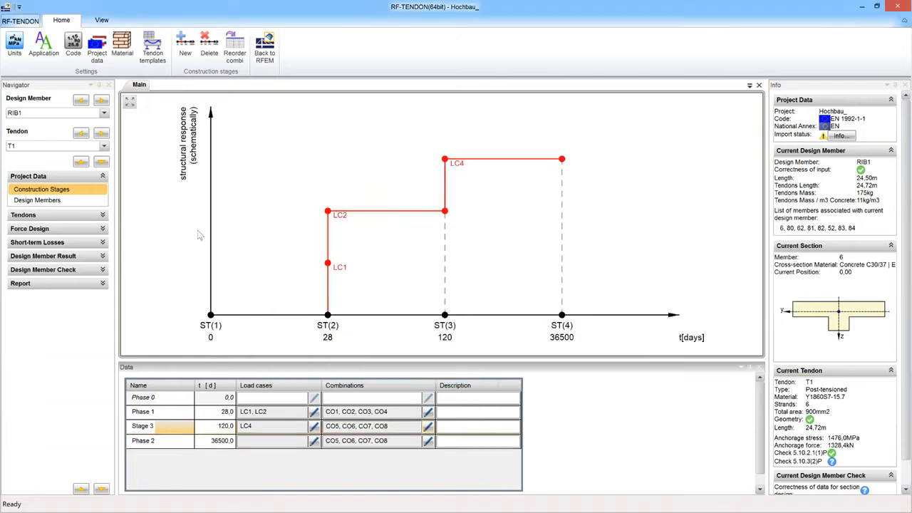
Display the design members and examine RIB1 in the 3D slab model from several angles
left_click(37, 201)
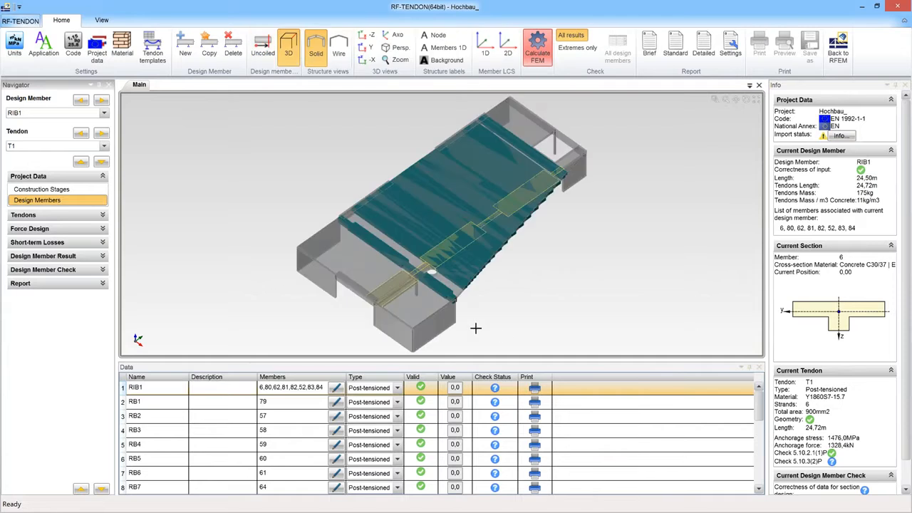
middle_click_drag(476, 328, 449, 299)
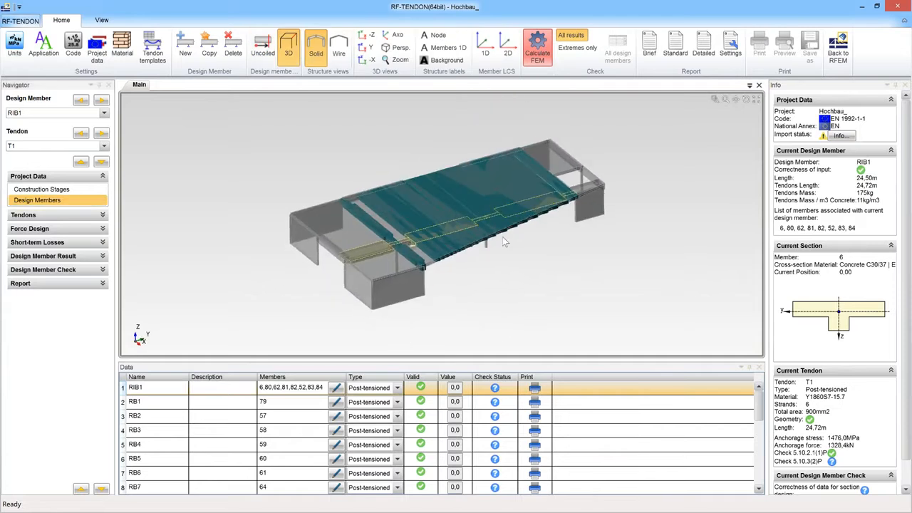
scroll(502, 243, "up", 3)
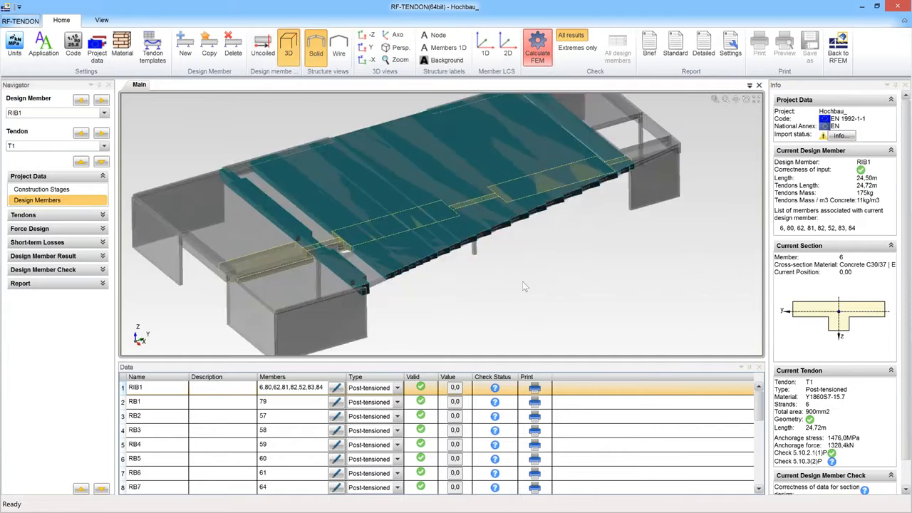
middle_click_drag(523, 282, 246, 242)
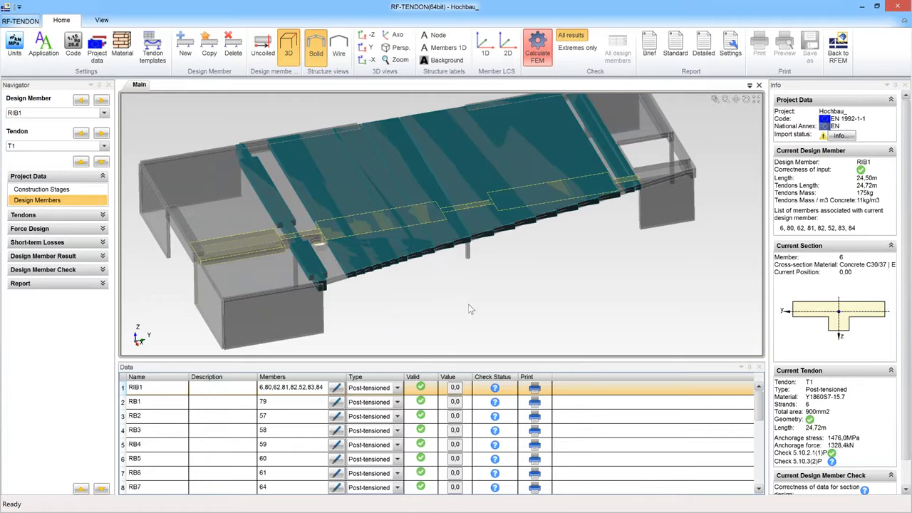
middle_click_drag(465, 294, 476, 311, "ctrl")
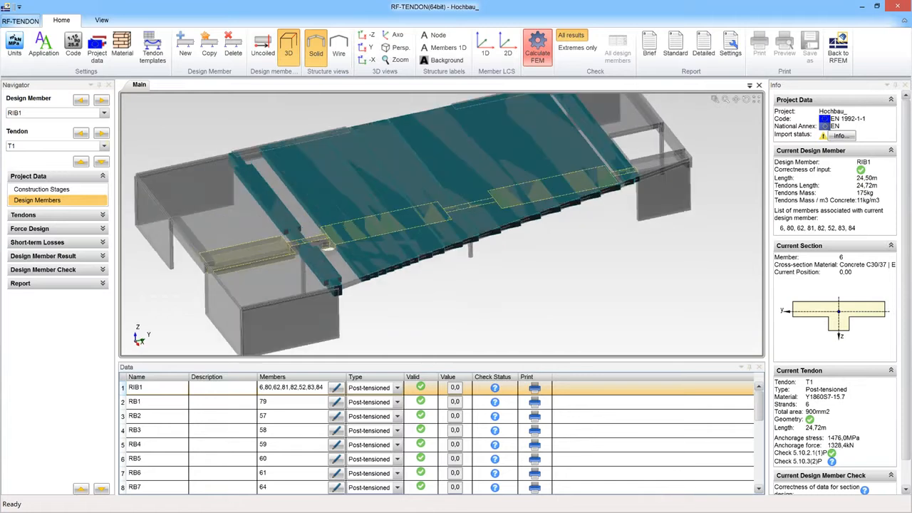
Make RB5 the current design member and show it in the uncoiled view
left_click(104, 114)
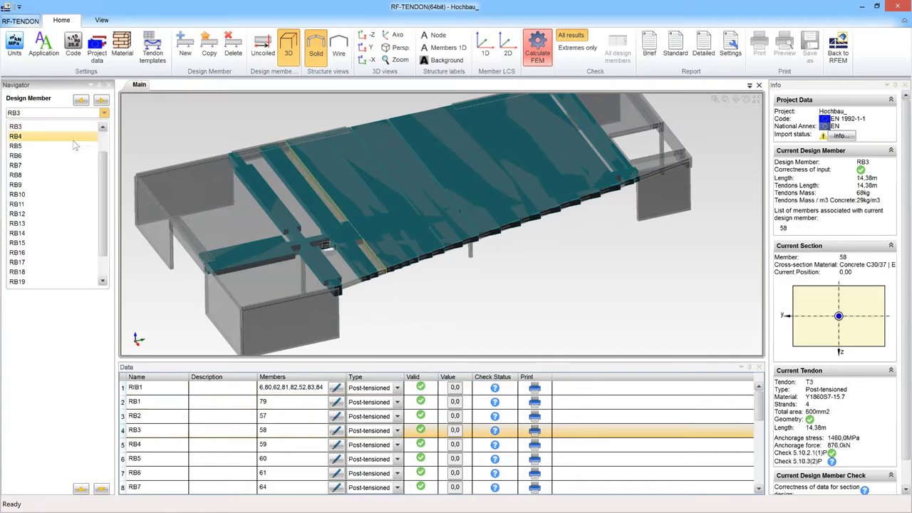
left_click(69, 146)
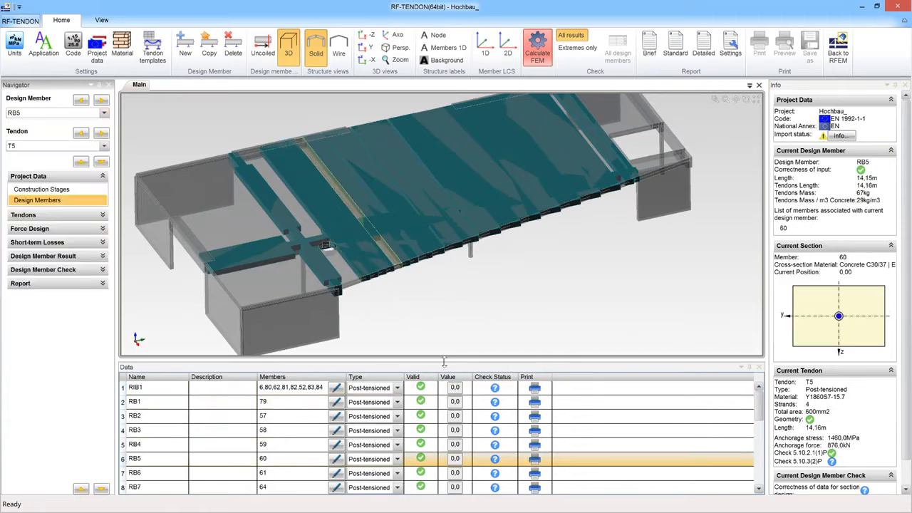
middle_click_drag(424, 324, 444, 297, "ctrl")
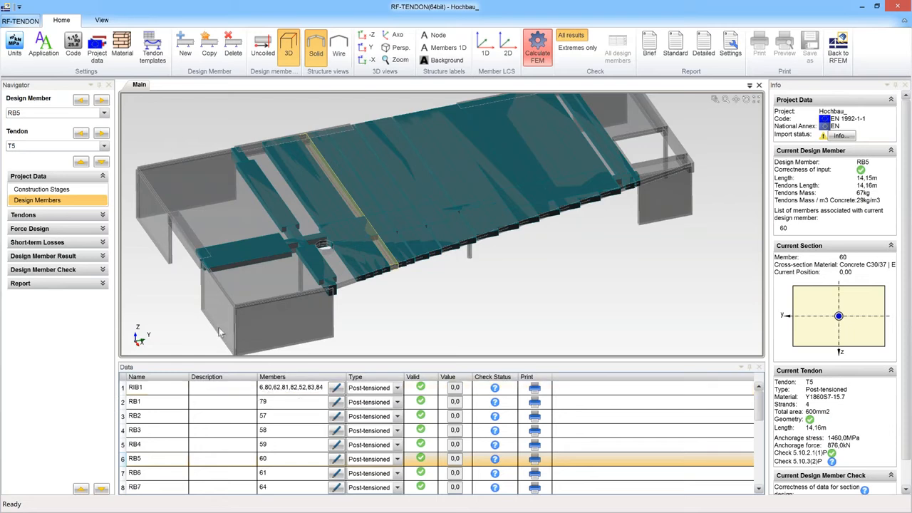
left_click(263, 46)
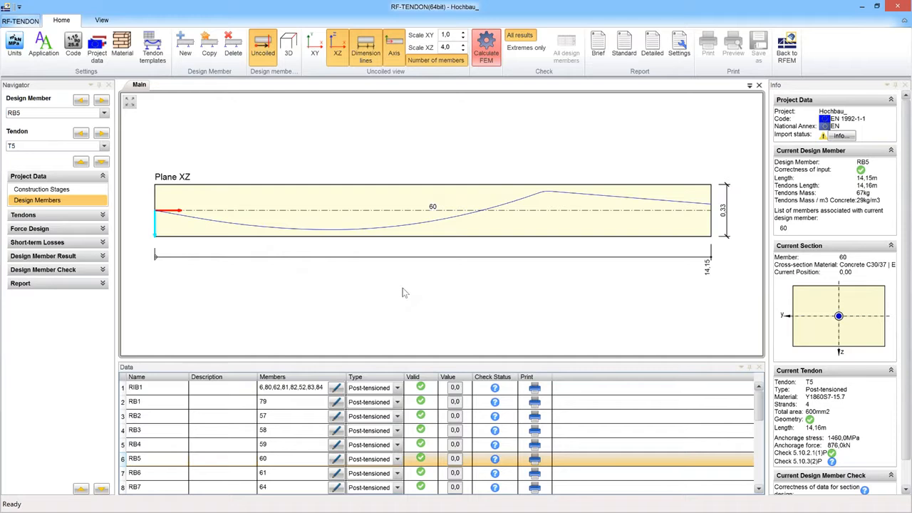
In the tendons layout of RB5, show the XY plane as well and set the XZ scale to 1,0
left_click(74, 216)
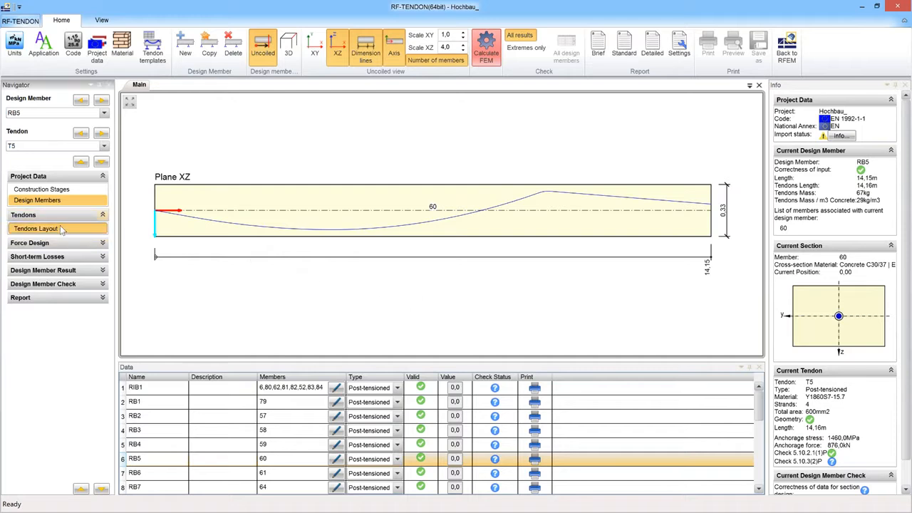
left_click(64, 230)
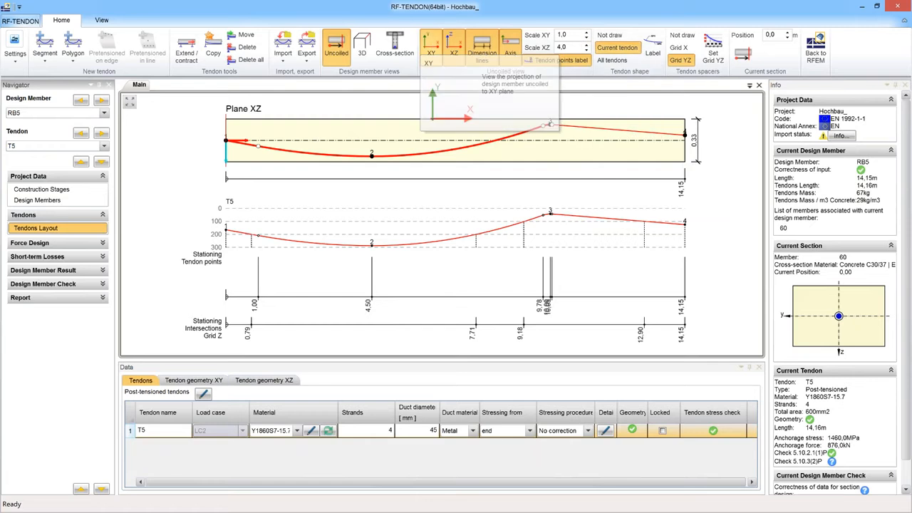
left_click(586, 49)
left_click(587, 49)
left_click(586, 50)
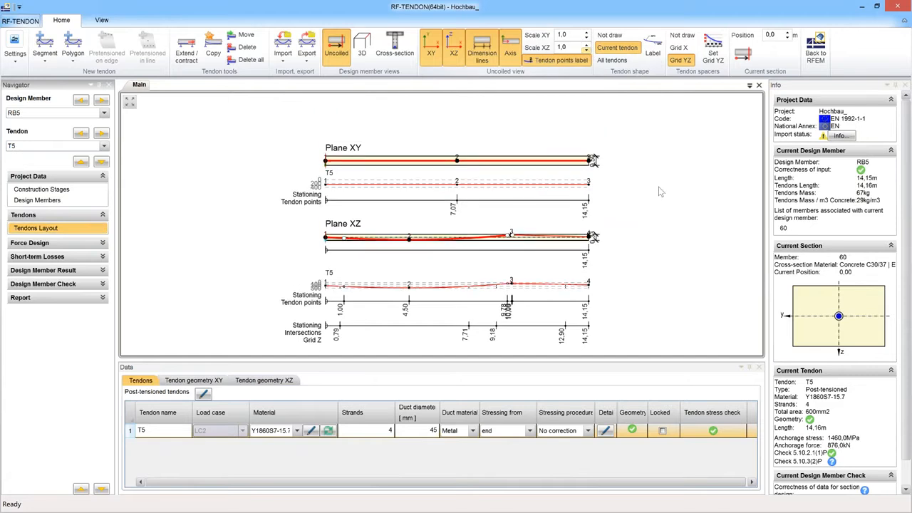
middle_click_drag(513, 233, 496, 202)
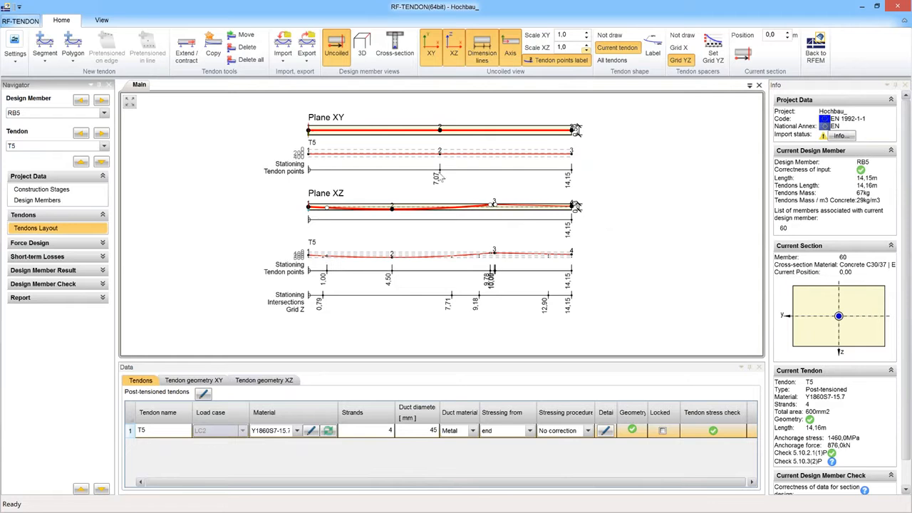
left_click(330, 126)
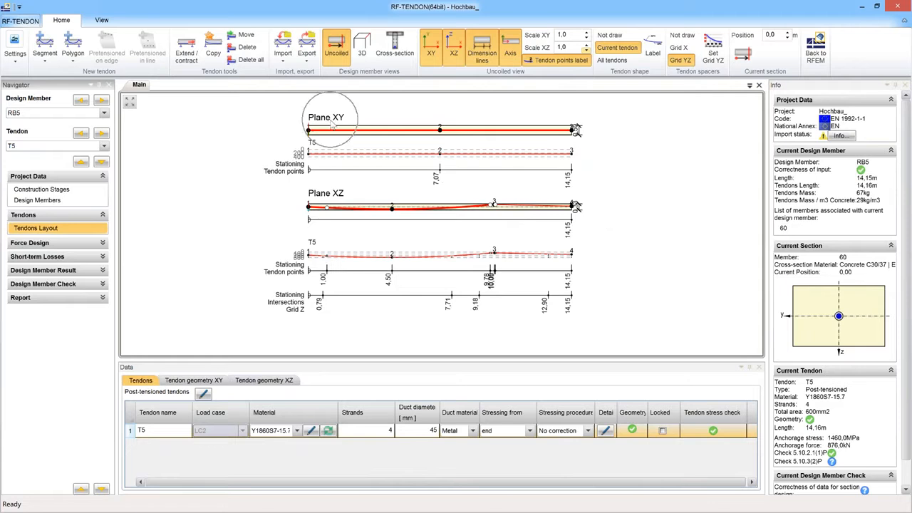
Hide the XY plane in the uncoiled view of RB5 and set the XZ scale to 4,0
left_click(326, 211)
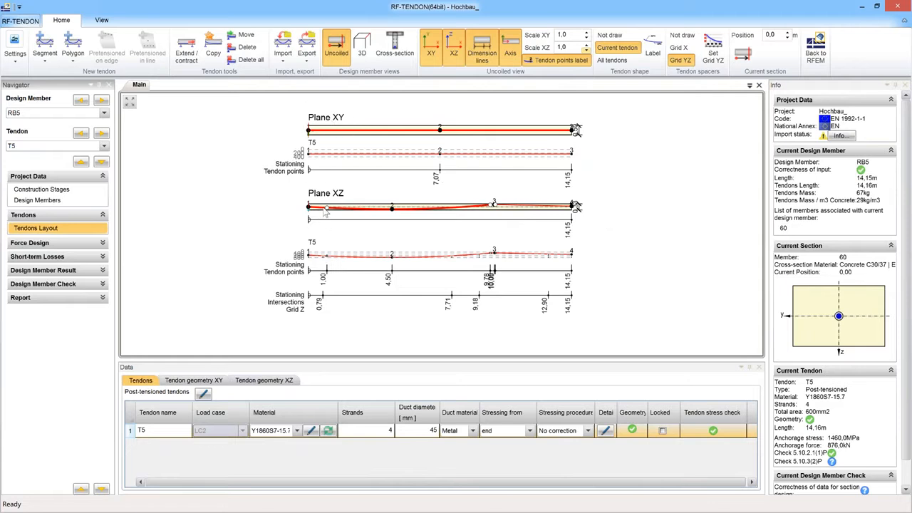
left_click(325, 211)
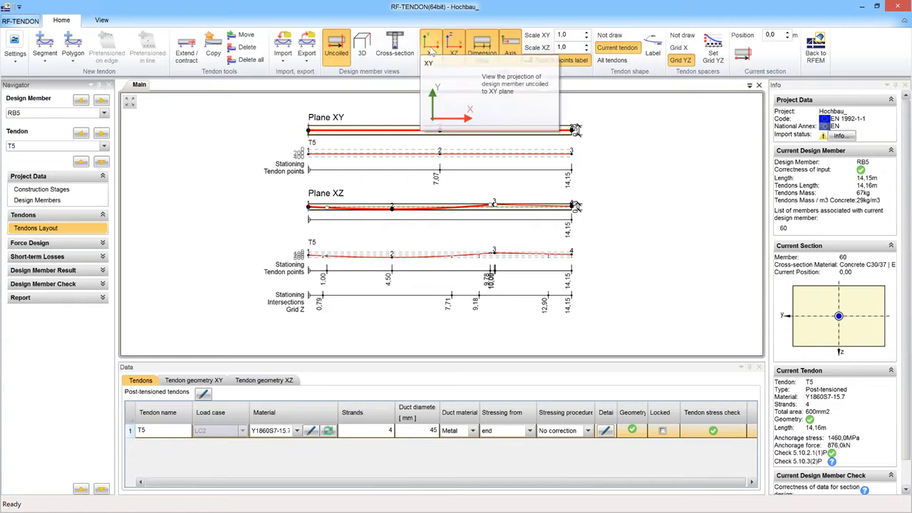
left_click(431, 51)
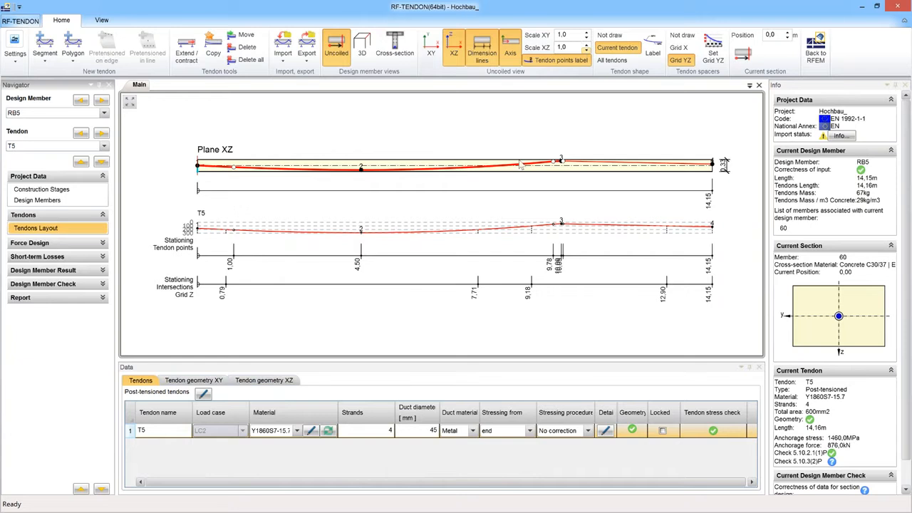
left_click(586, 44)
left_click(587, 45)
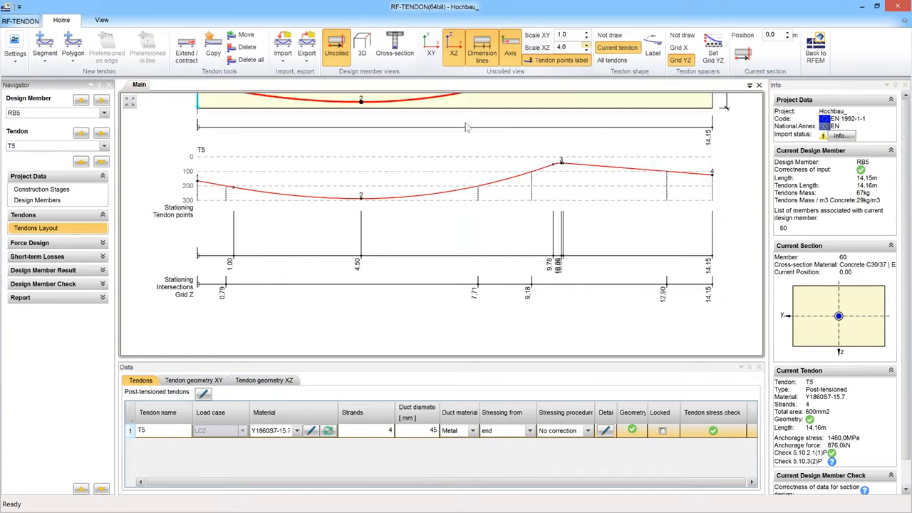
scroll(462, 178, "down", 3)
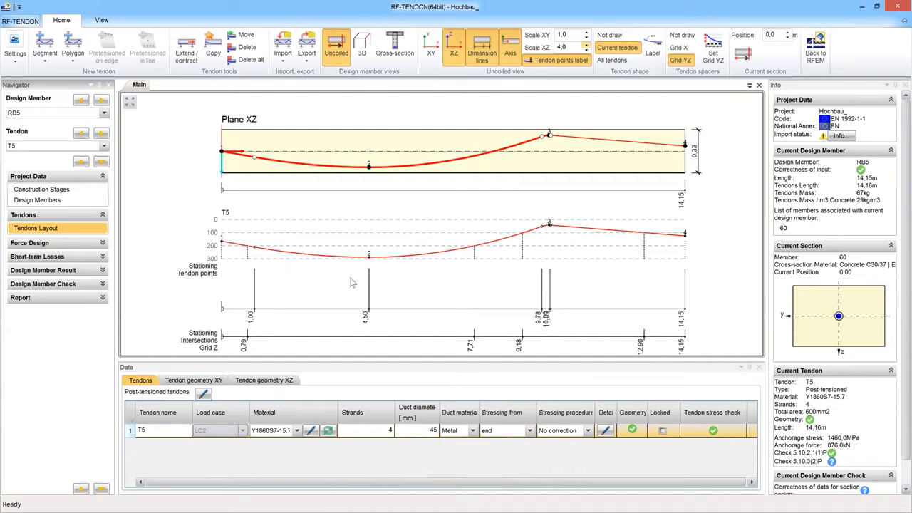
Show the XZ geometry data of point 2 on tendon T5 in an enlarged data area, with the tendon shape not drawn
left_click(369, 166)
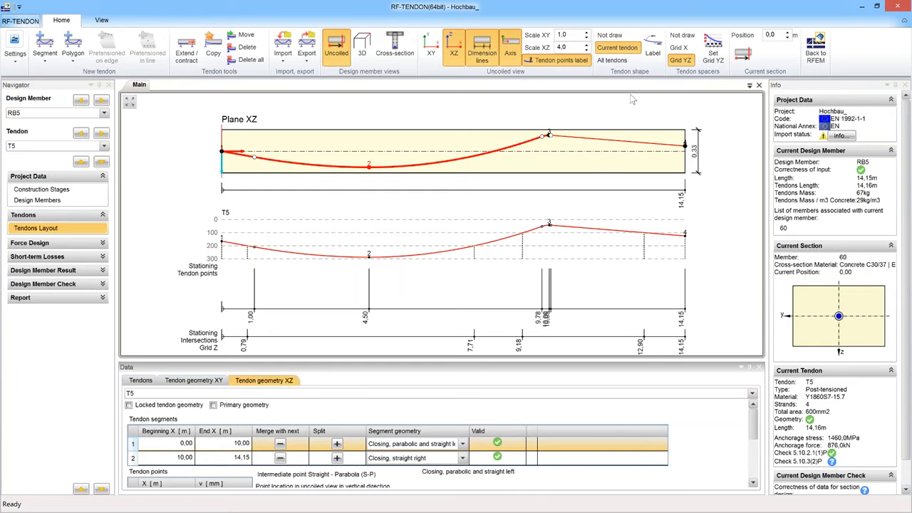
left_click(609, 35)
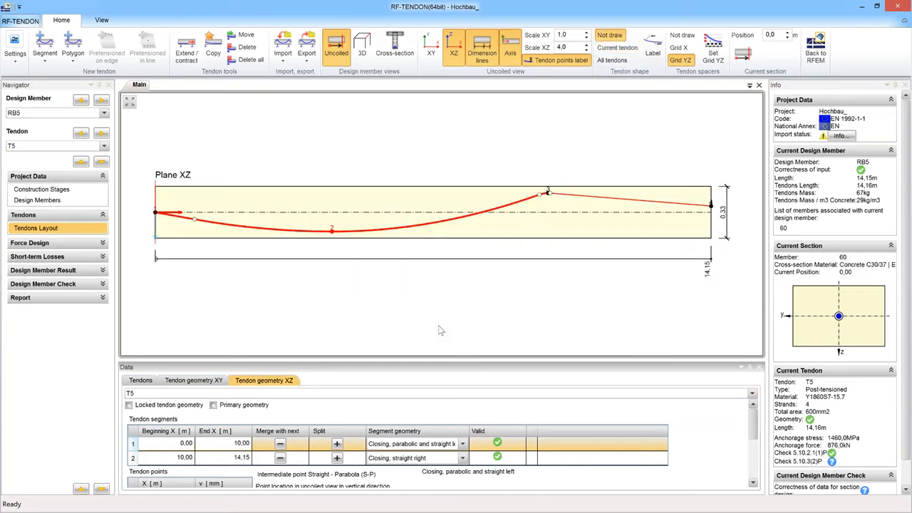
left_click_drag(420, 357, 426, 158)
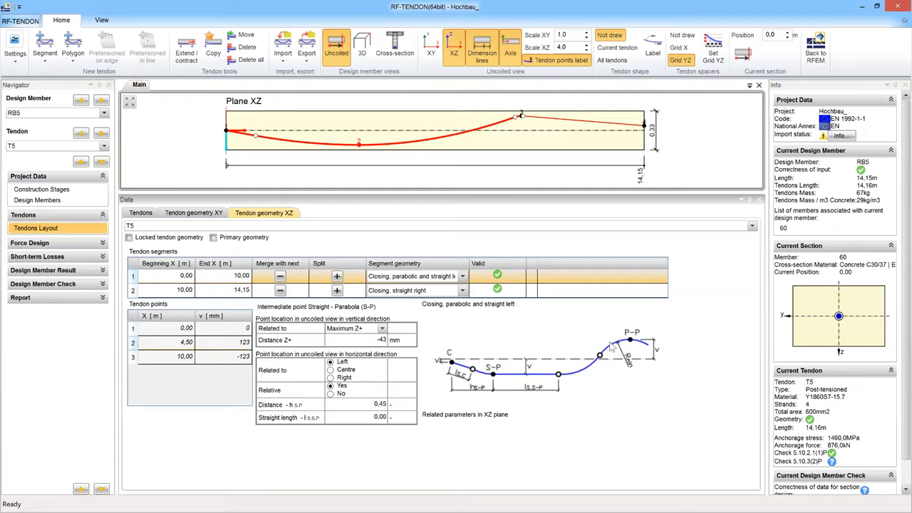
Review the segment geometry options of T5 without changing them and display the XZ data of its closing point at the far end
left_click(462, 278)
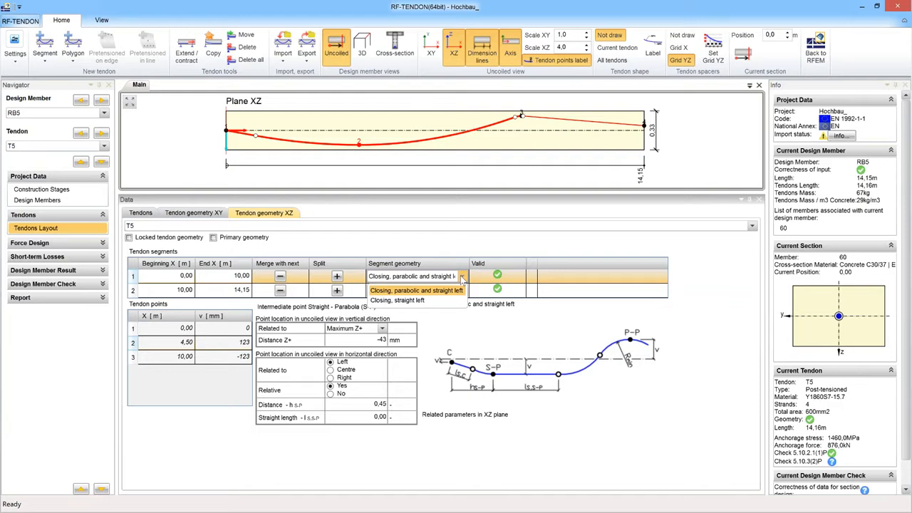
left_click(462, 277)
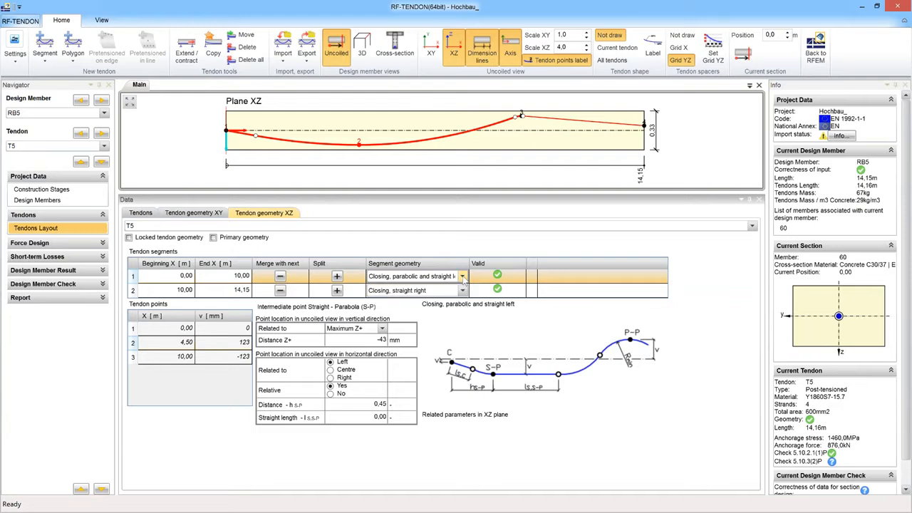
left_click(462, 277)
left_click(462, 291)
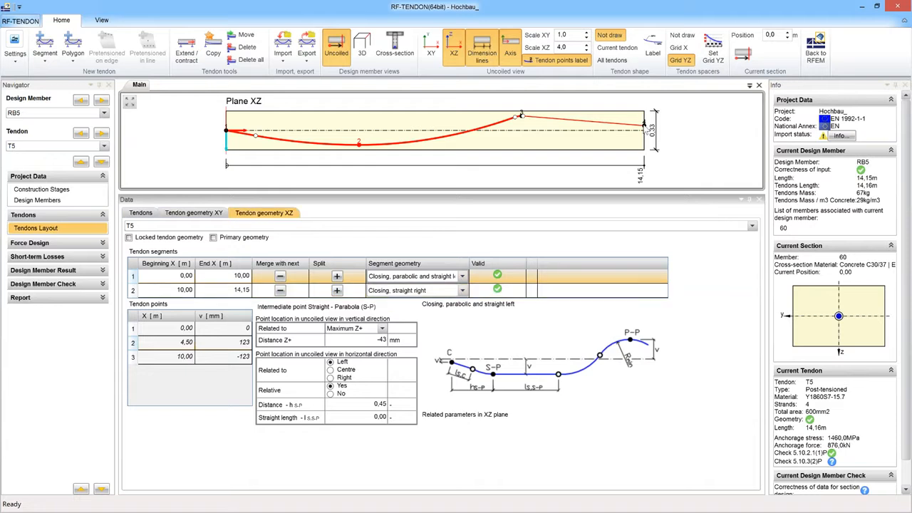
left_click(644, 127)
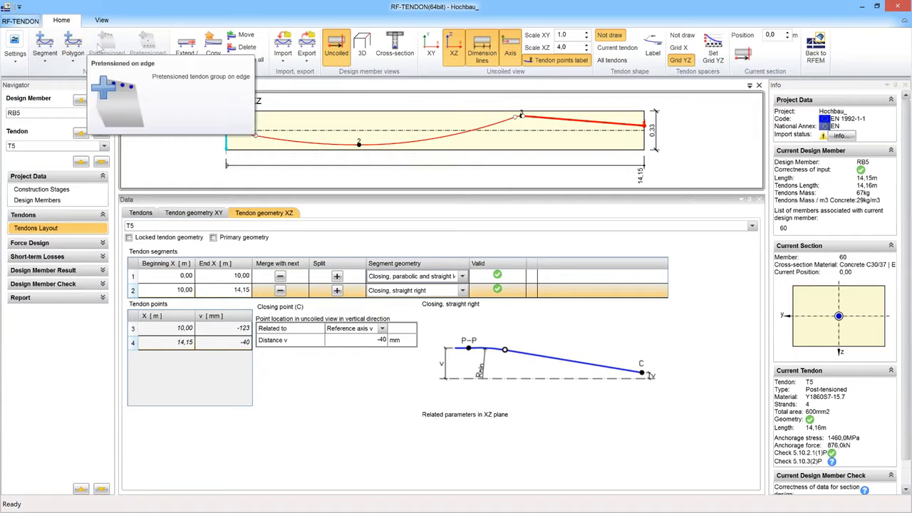
Look through the available tendon import and export options without choosing one
left_click(289, 63)
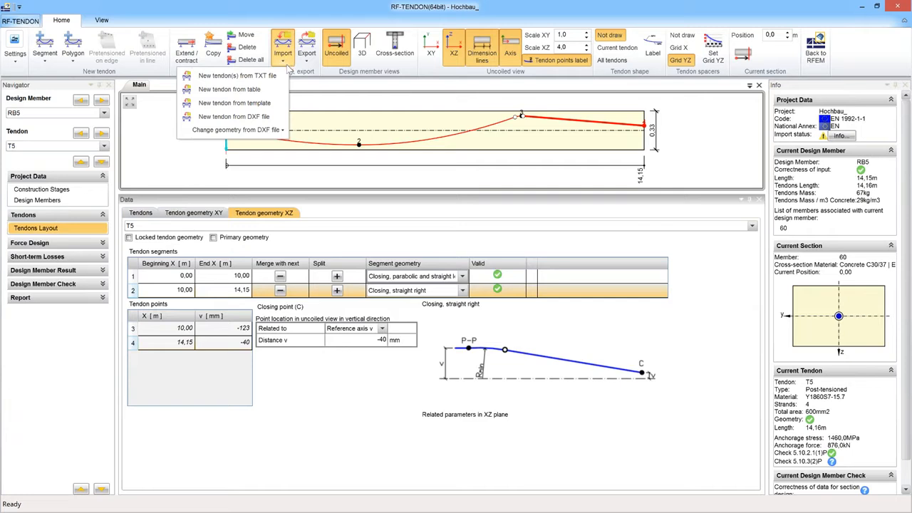
left_click(309, 64)
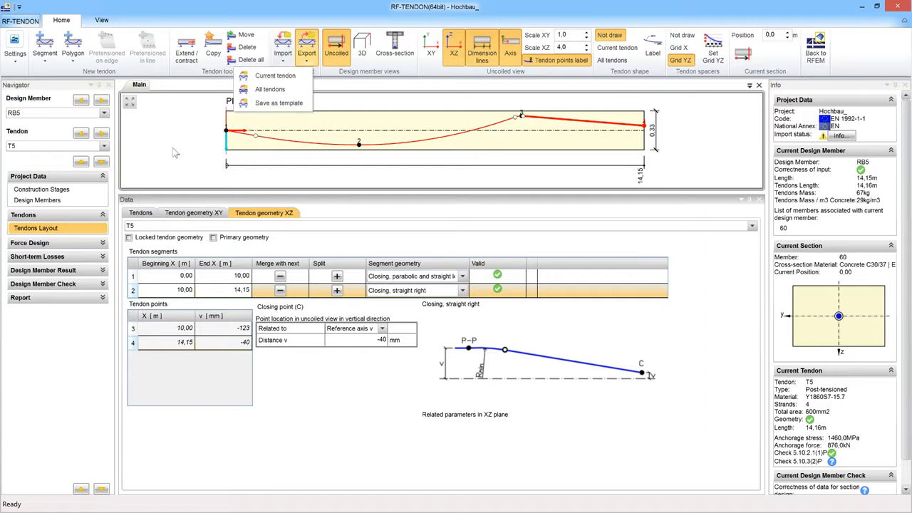
left_click(159, 149)
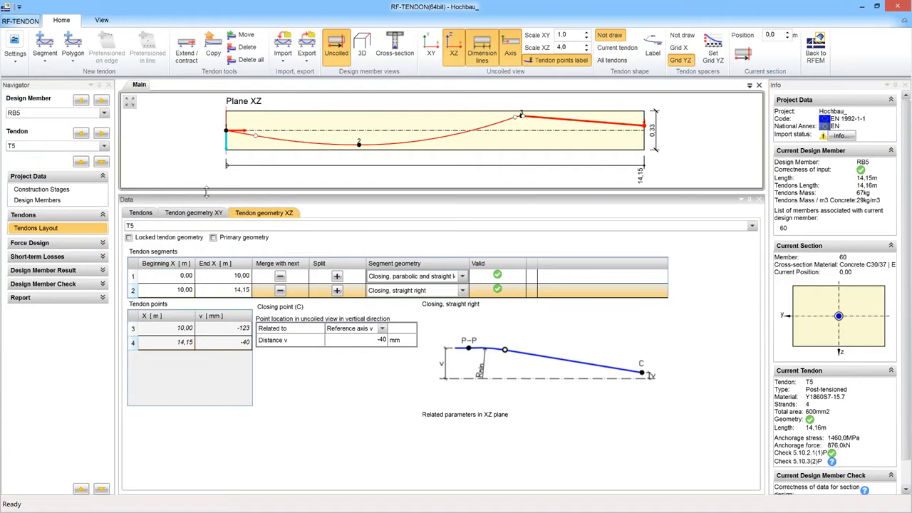
Draw the shape of the current tendon with its labels, examine the straight and curved parts, and switch the drawing off
left_click_drag(205, 191, 205, 298)
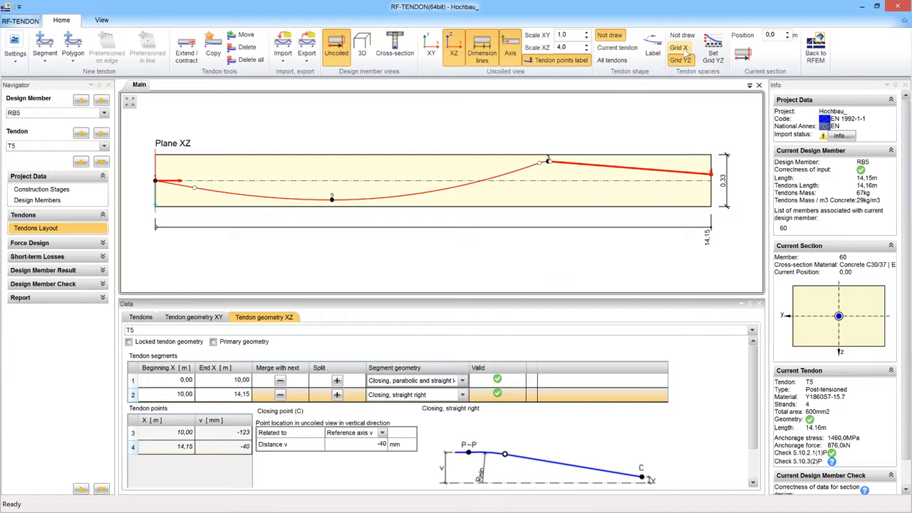
left_click(619, 47)
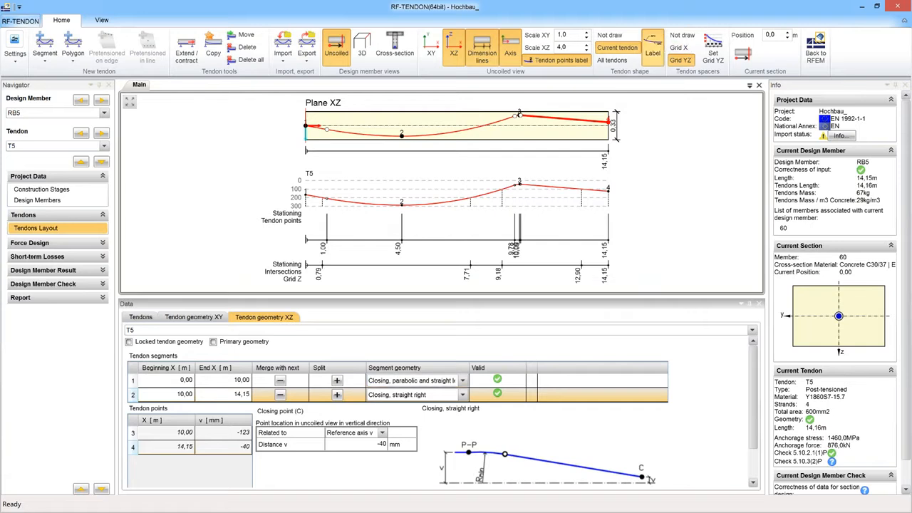
left_click(656, 47)
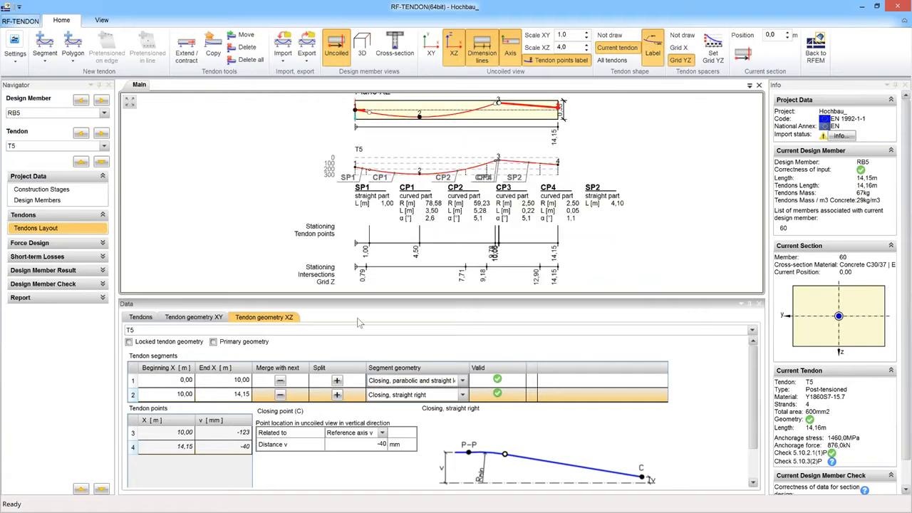
left_click_drag(369, 299, 372, 347)
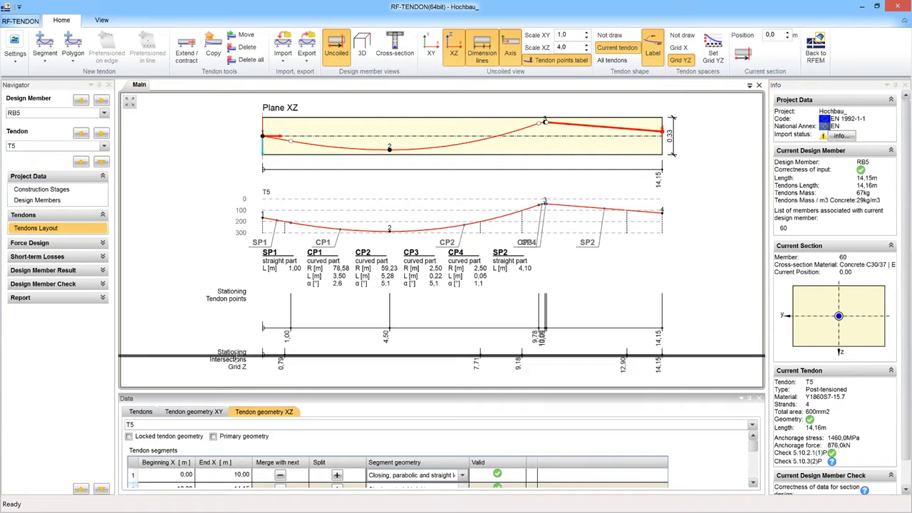
left_click_drag(229, 391, 228, 320)
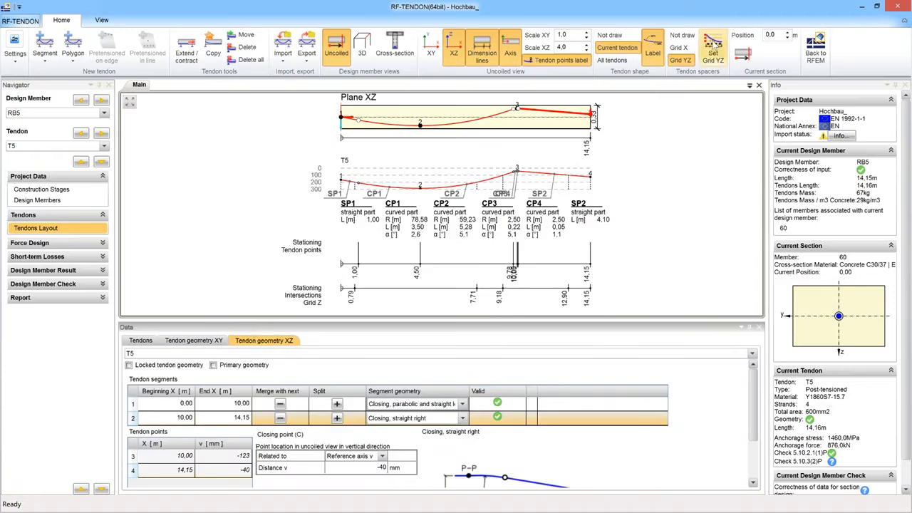
left_click(653, 43)
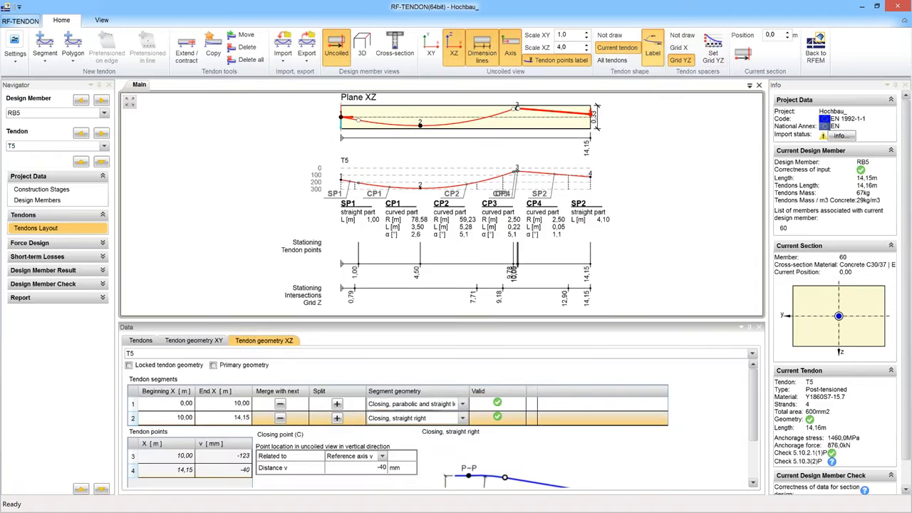
left_click(609, 35)
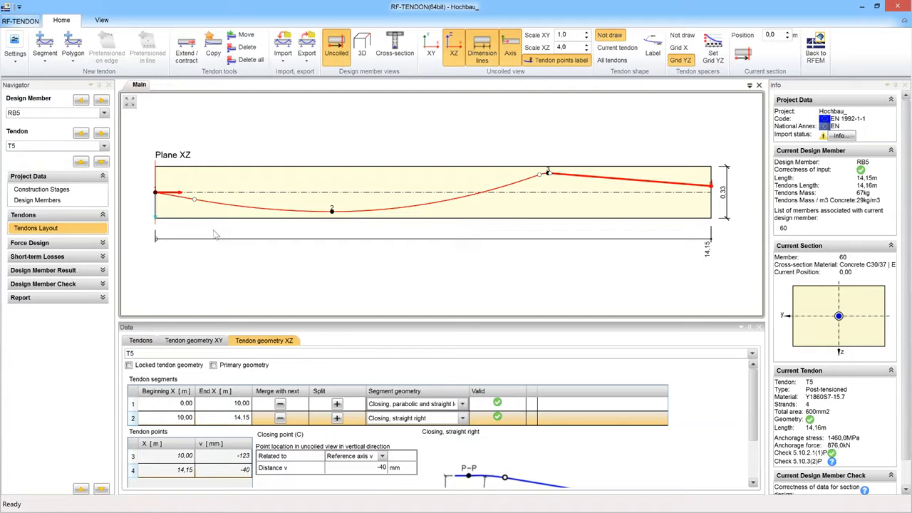
Show the equivalent load in the force design and make RIB1 the current design member
left_click(62, 245)
left_click(57, 257)
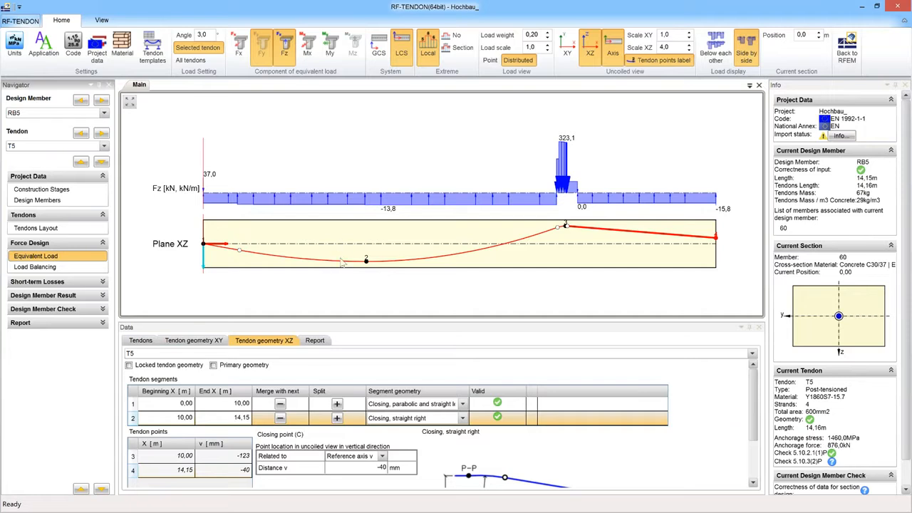
left_click(104, 113)
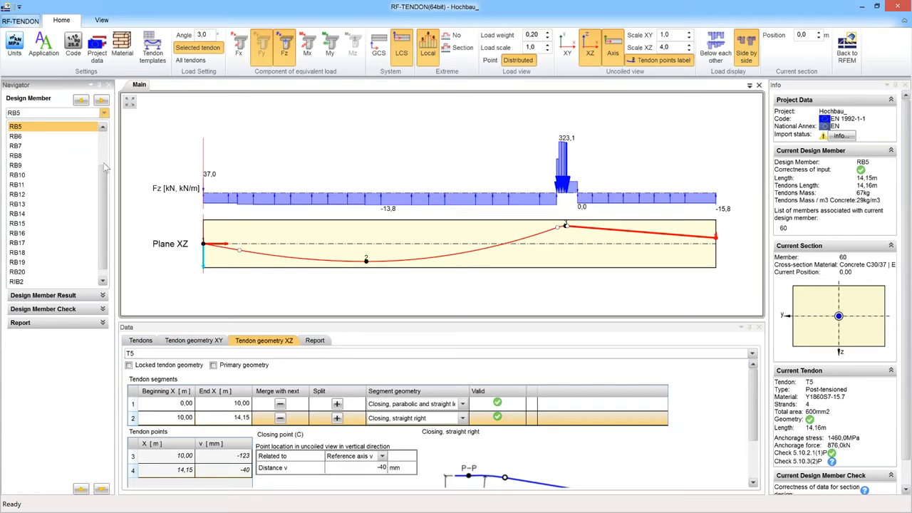
scroll(104, 167, "up", 2)
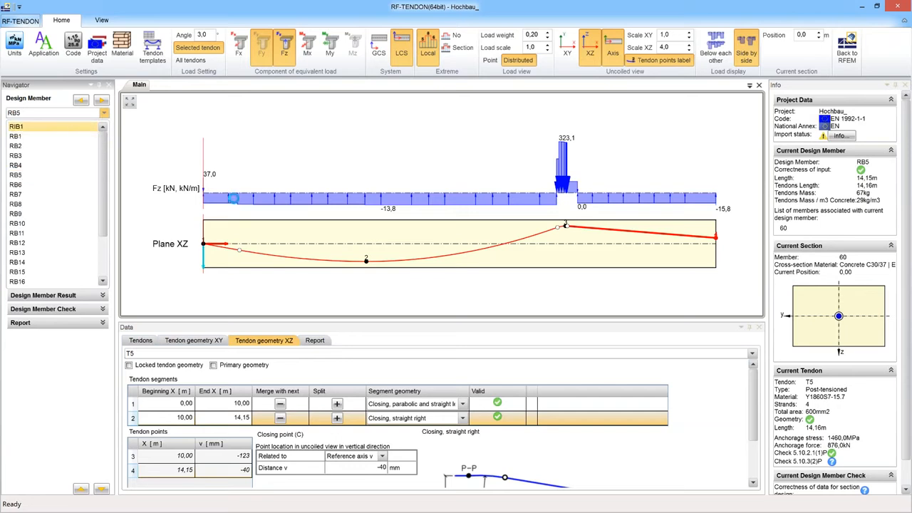
left_click(233, 198)
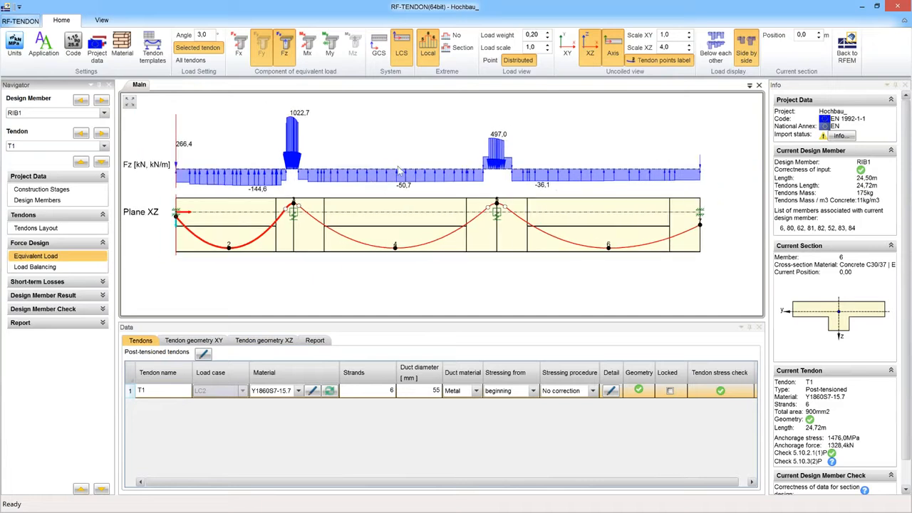
Try the load weight at 0,00 for the equivalent load of RIB1 and set it to 0,15
left_click(547, 40)
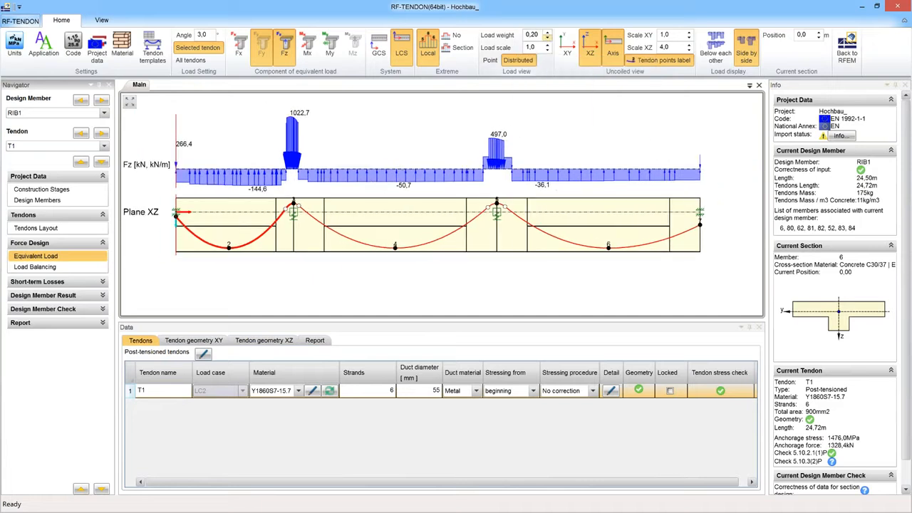
left_click(547, 40)
left_click(547, 40)
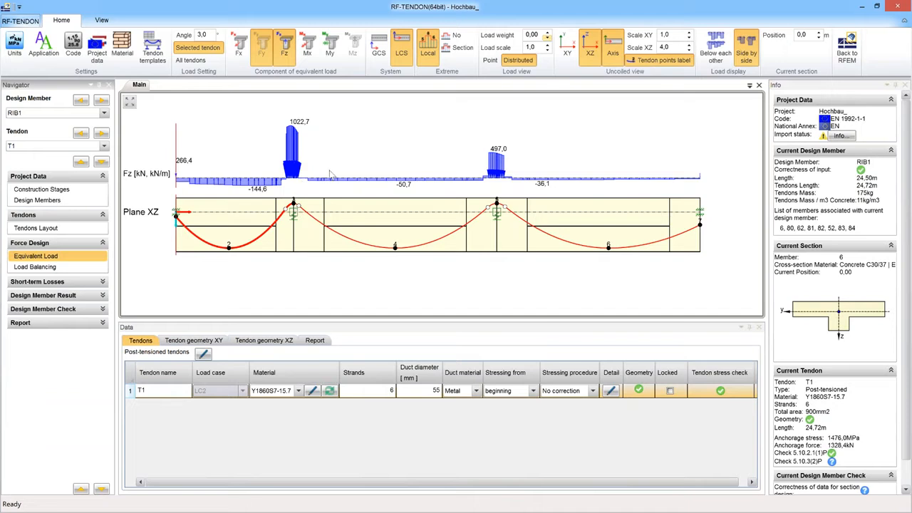
left_click(548, 33)
left_click(548, 33)
left_click(548, 32)
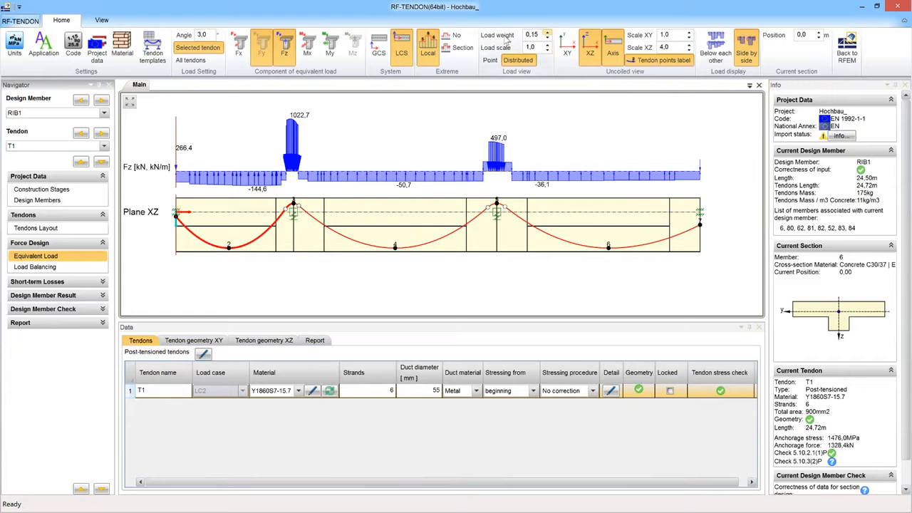
mouse_move(505, 41)
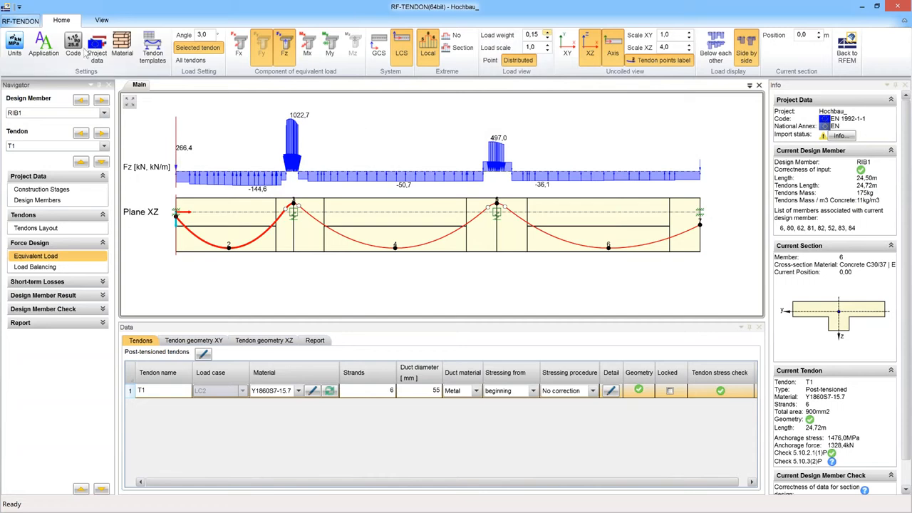
Make RB5 the current design member, compare the load views and display its equivalent load as point loads
left_click(104, 115)
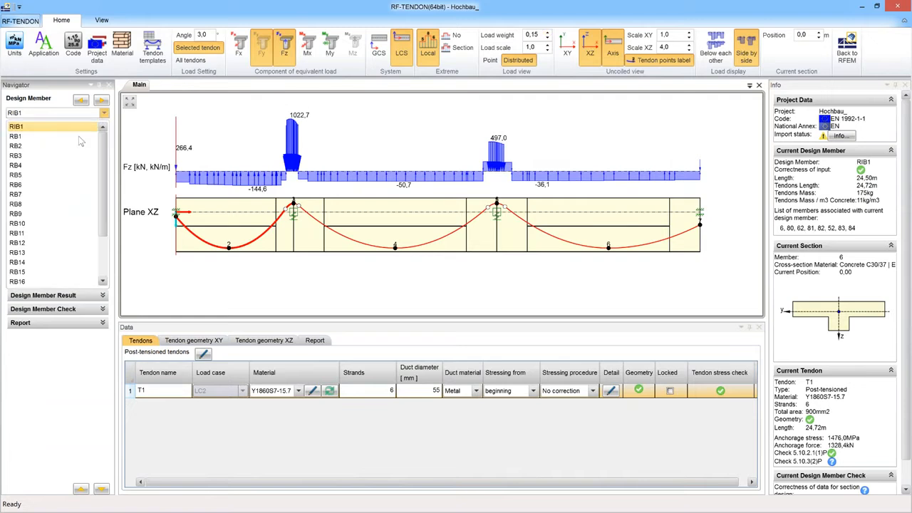
left_click(53, 176)
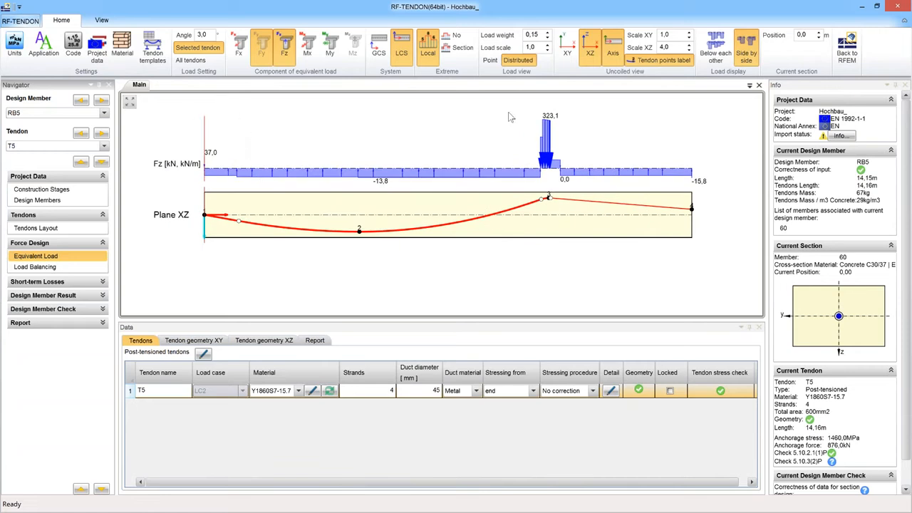
left_click(491, 62)
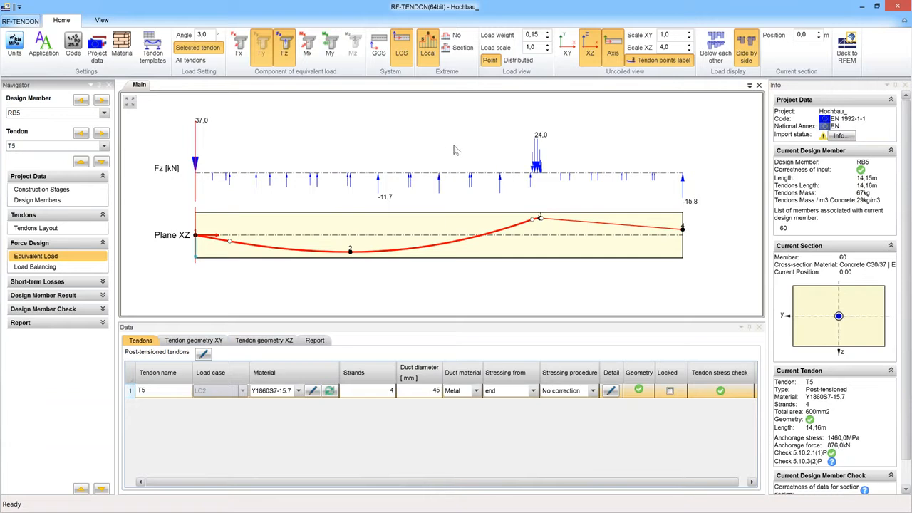
left_click(520, 61)
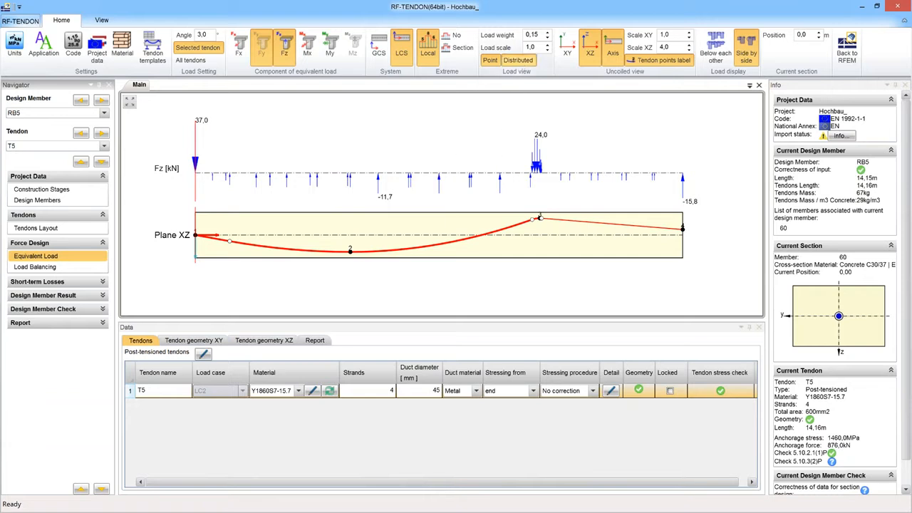
left_click(491, 59)
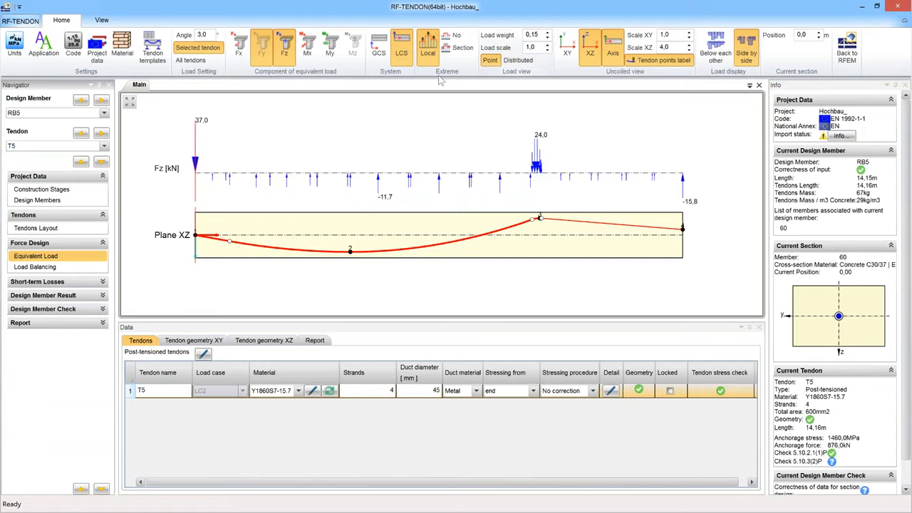
Set the angle of the equivalent load of RB5 to 1,0 and show the load as distributed
left_click(205, 34)
type("1")
key("Return")
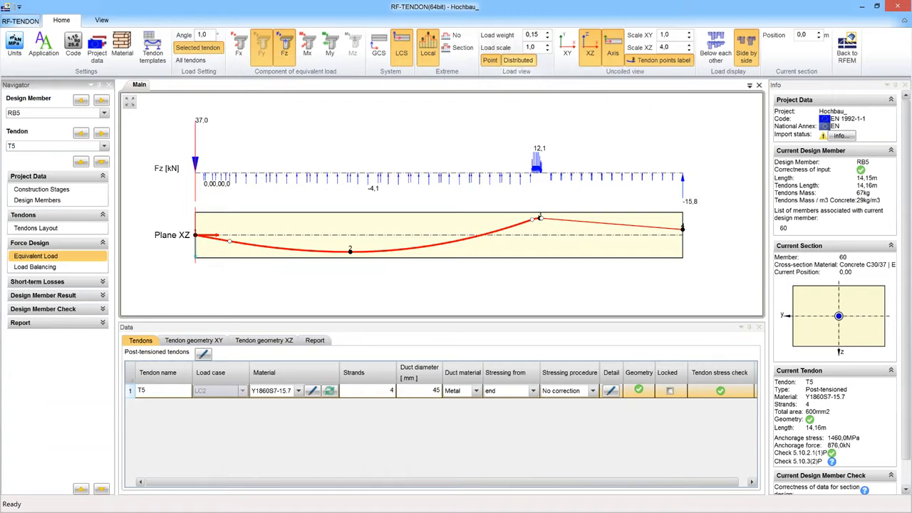
left_click(518, 60)
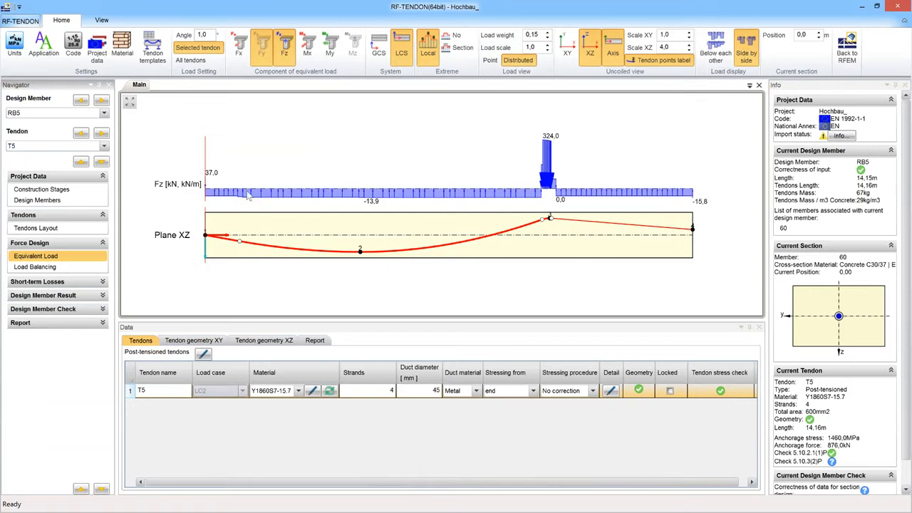
Open the load balancing of RB5 and examine the unbalanced, external and equivalent load diagrams
left_click(57, 268)
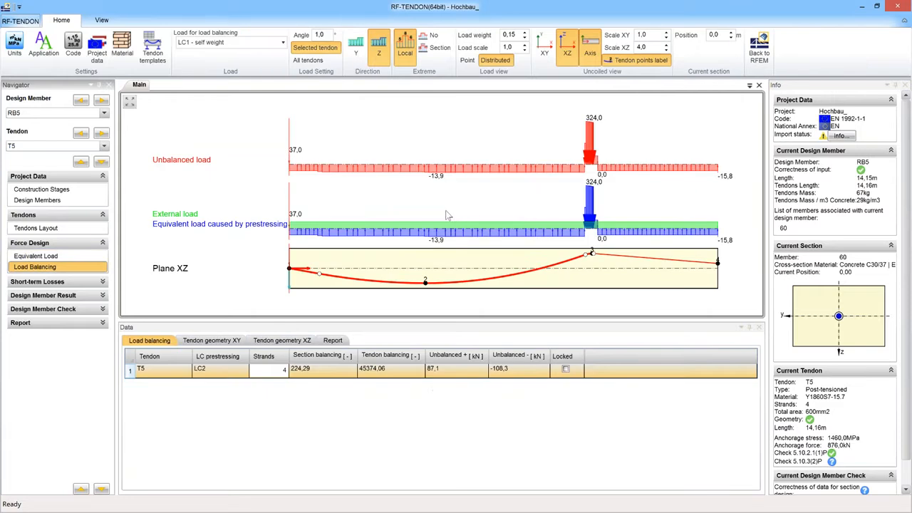
middle_click_drag(446, 212, 390, 208)
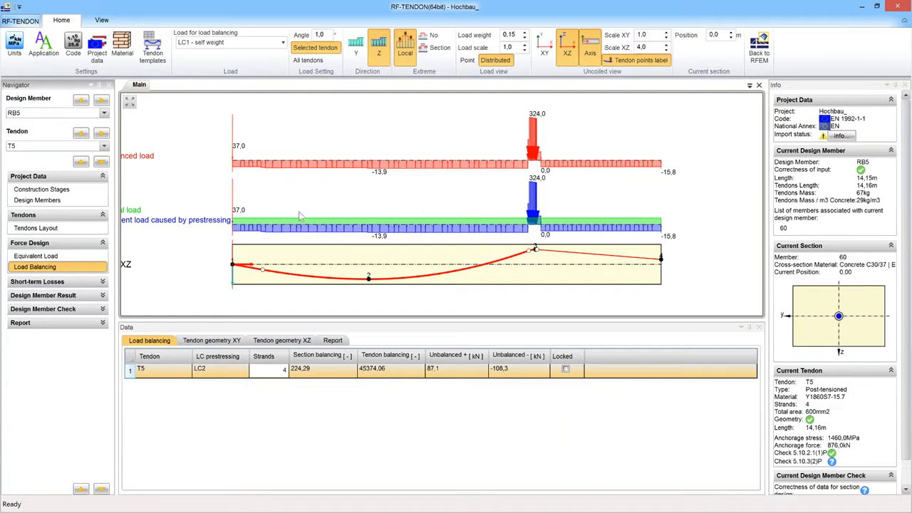
scroll(298, 209, "down", 1)
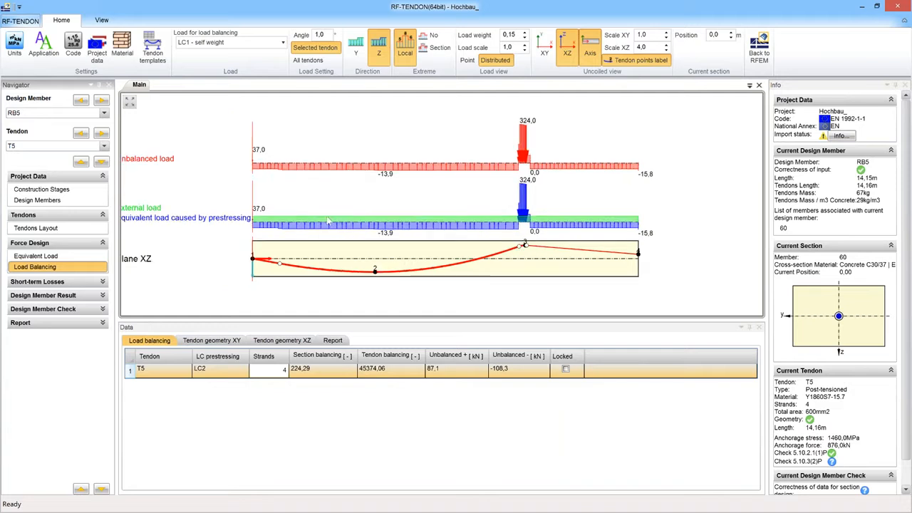
middle_click_drag(306, 213, 342, 211)
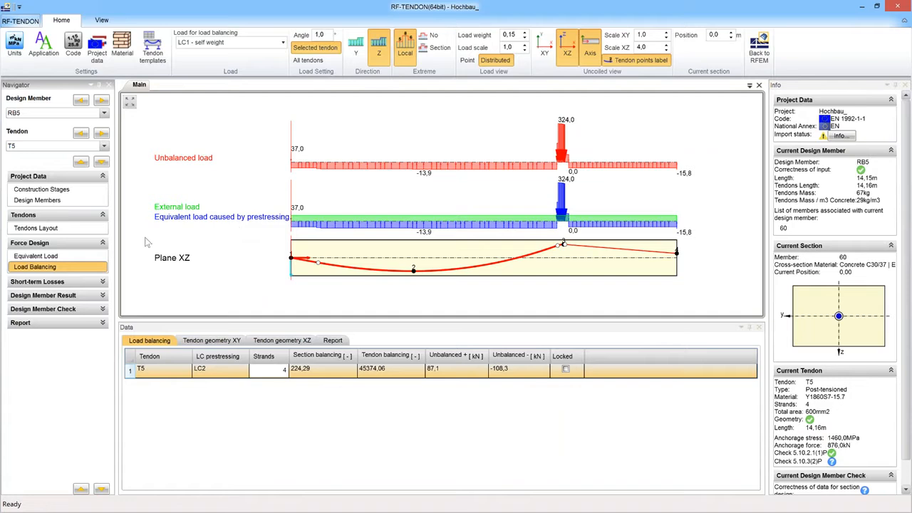
Open the tendon stress and losses of T5 and compare the diagram drawn from zero and from the minimum
left_click(65, 283)
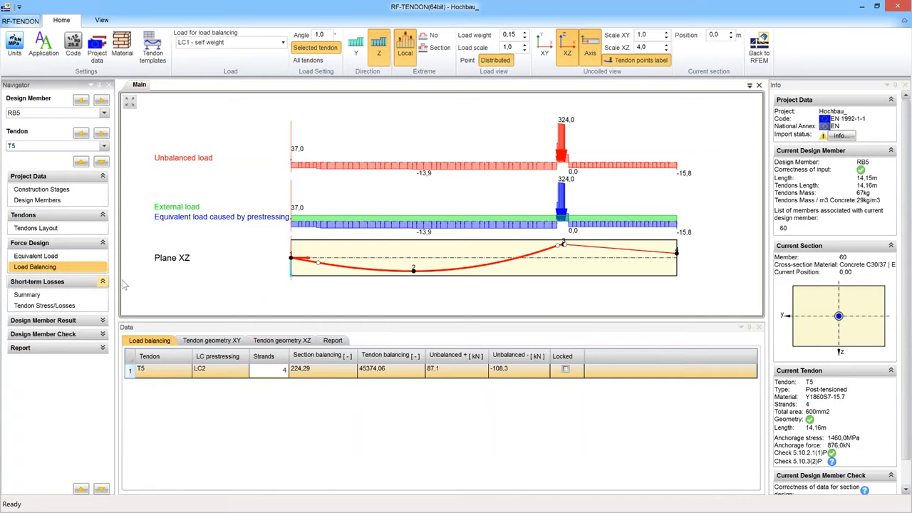
left_click(44, 305)
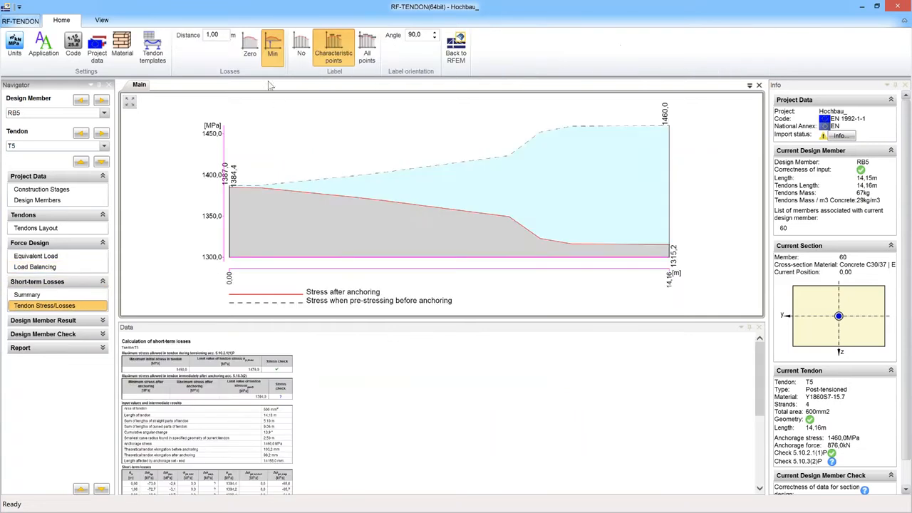
left_click(251, 57)
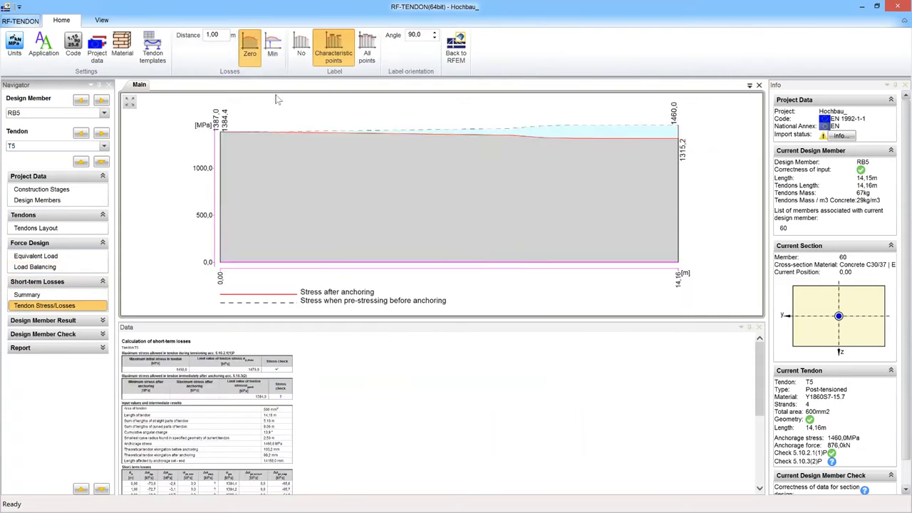
left_click(274, 49)
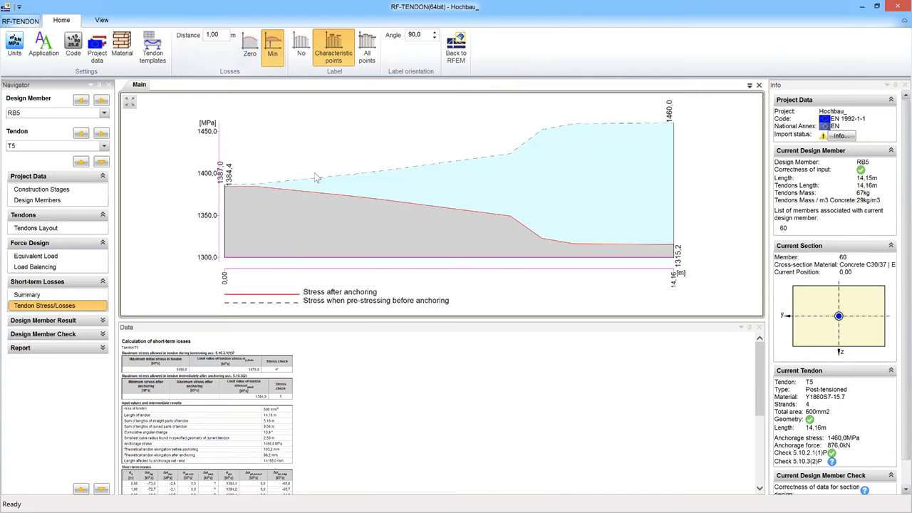
Enlarge the short-term losses calculation of T5 and read the stress checks, input values and losses along the tendon
left_click(344, 378)
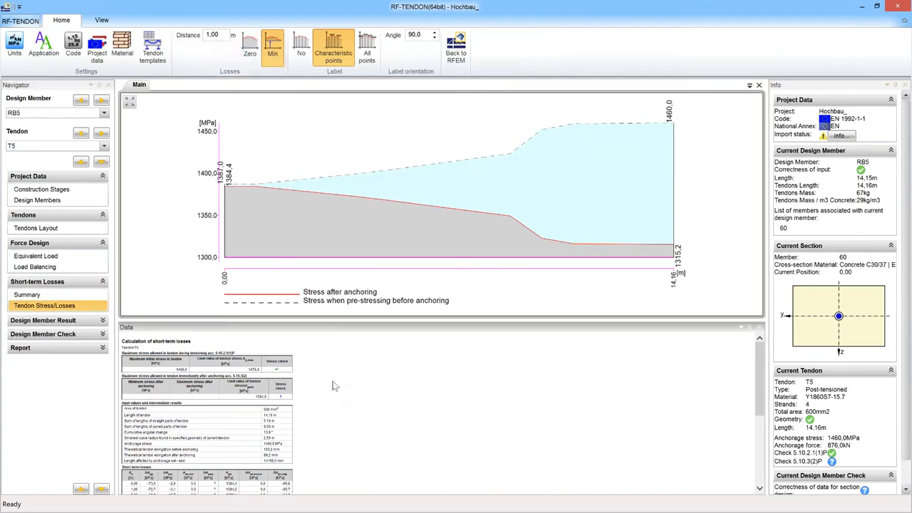
scroll(333, 379, "up", 2, "ctrl")
scroll(332, 384, "up", 5, "ctrl")
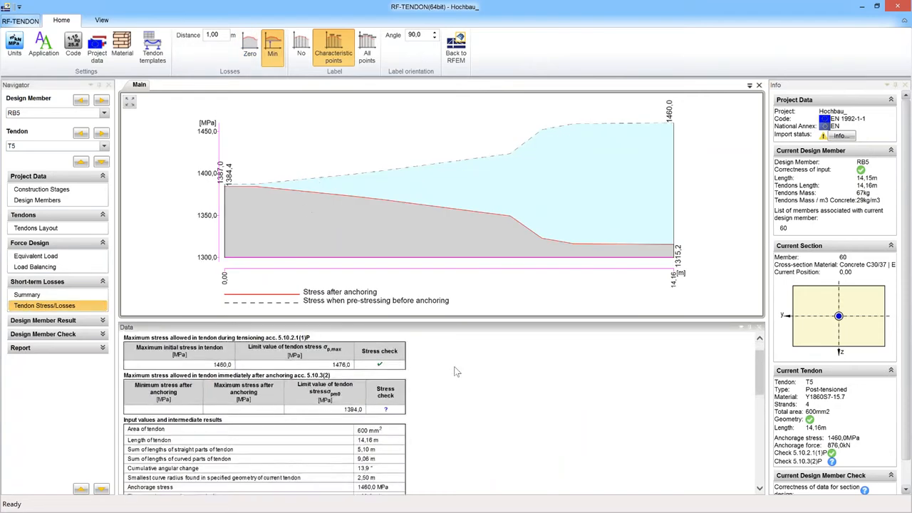
scroll(467, 380, "down", 3)
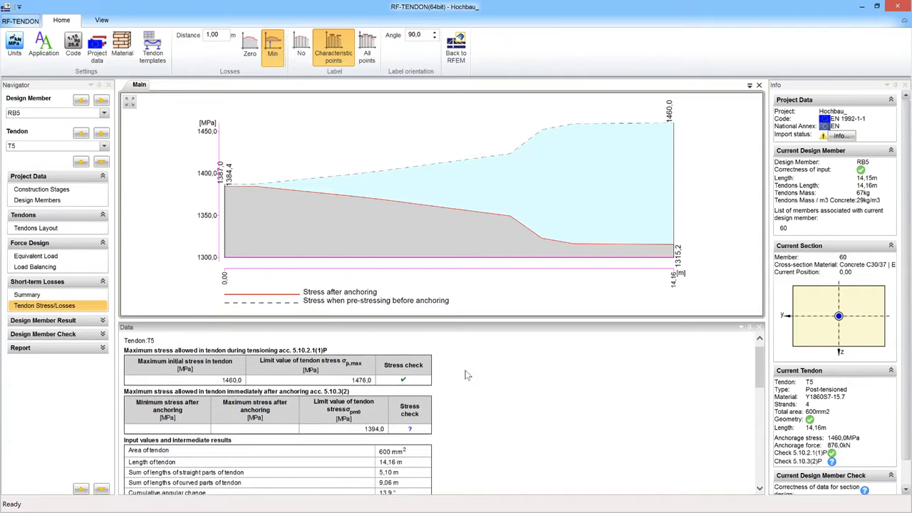
scroll(466, 376, "down", 5)
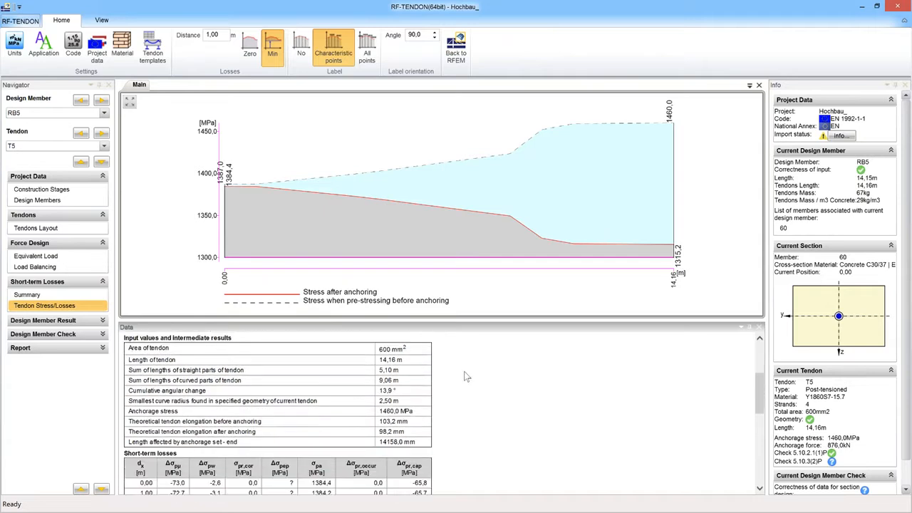
scroll(465, 378, "down", 1)
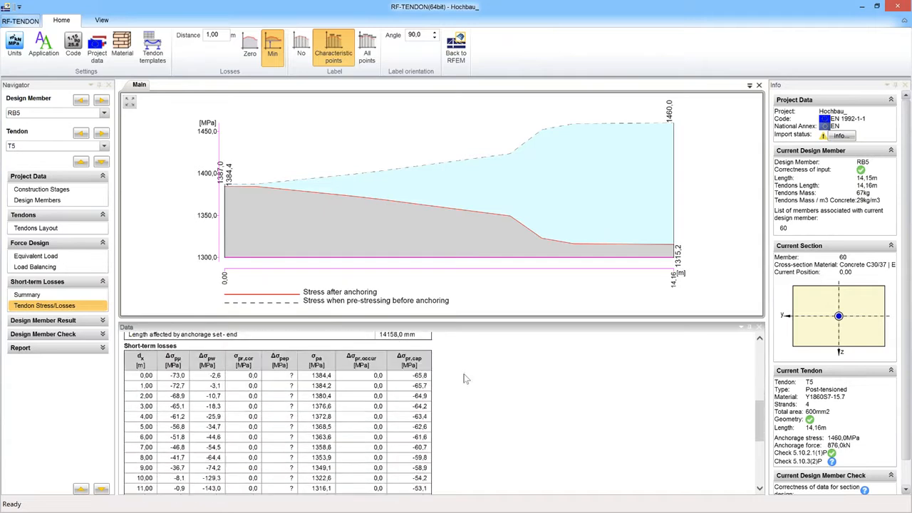
scroll(466, 378, "down", 3)
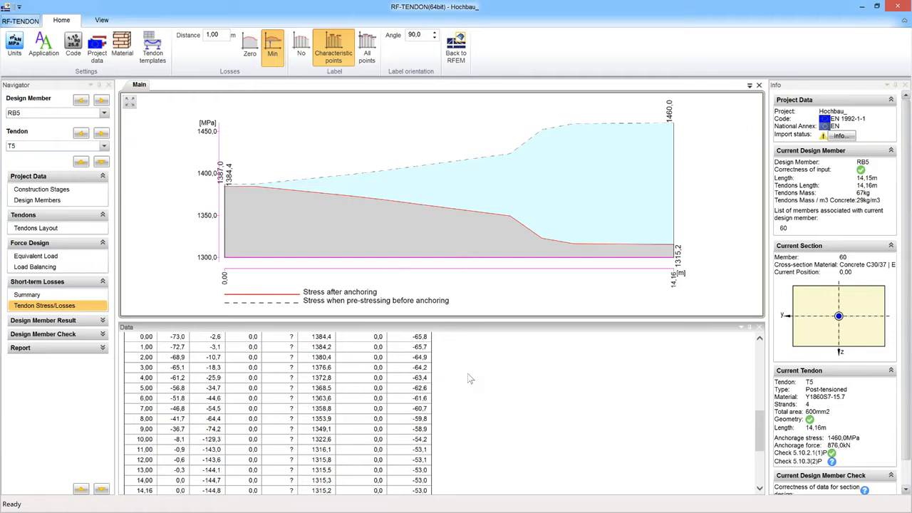
scroll(468, 373, "down", 10)
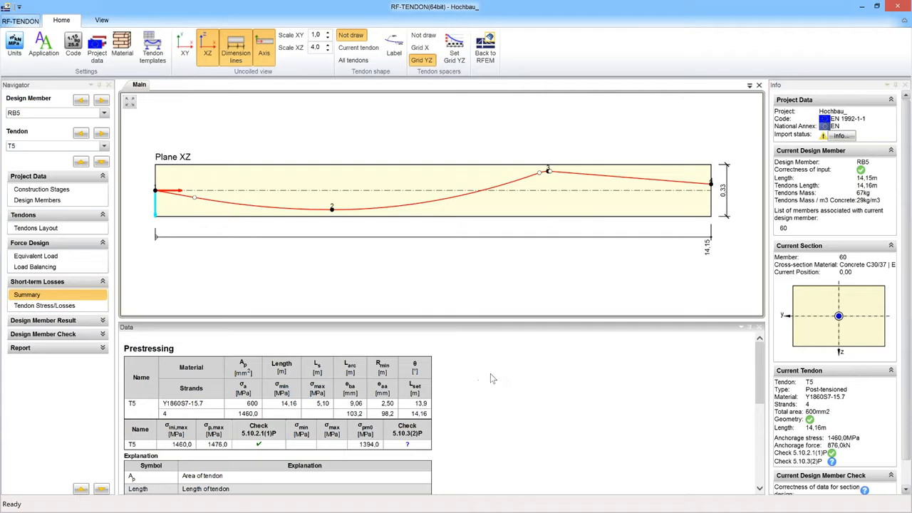
Read the short-term losses summary of T5 with its prestressing table and symbol explanations, and return to its start
scroll(490, 377, "down", 2)
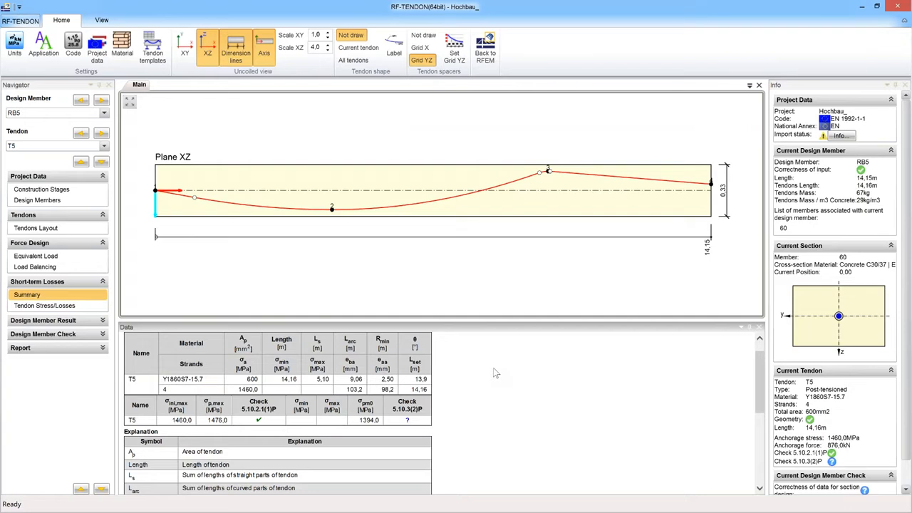
scroll(495, 370, "down", 5)
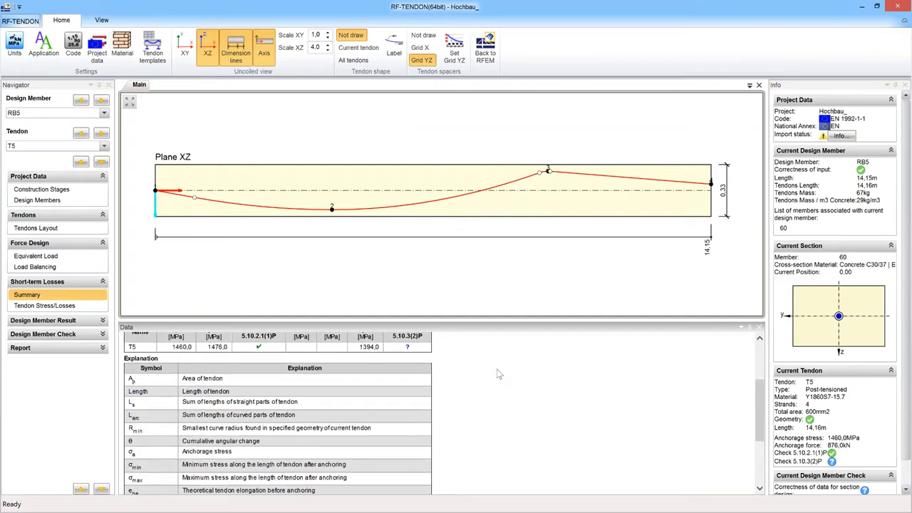
scroll(499, 374, "down", 2)
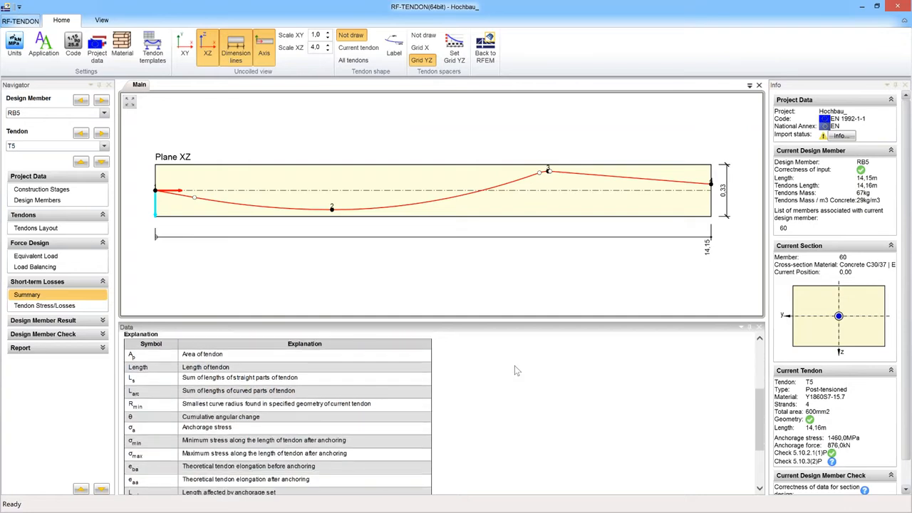
scroll(517, 369, "down", 2)
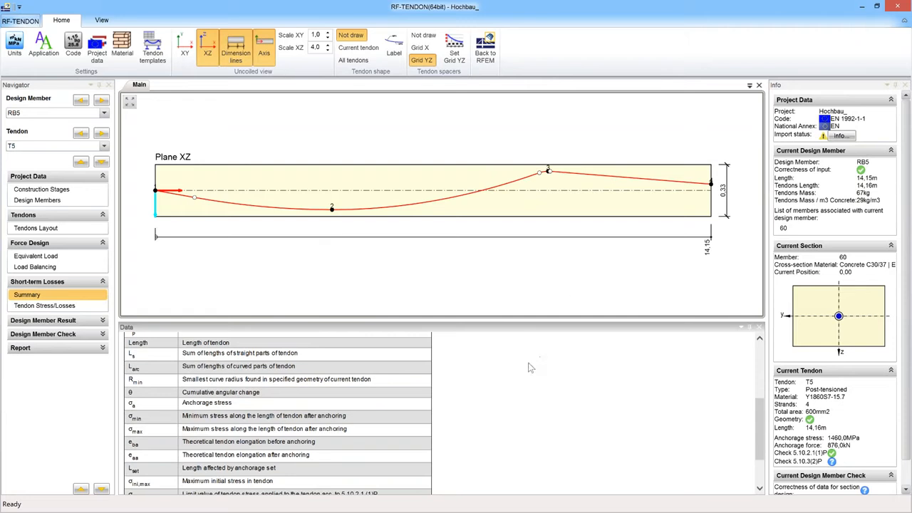
scroll(530, 368, "down", 2)
scroll(541, 391, "up", 1)
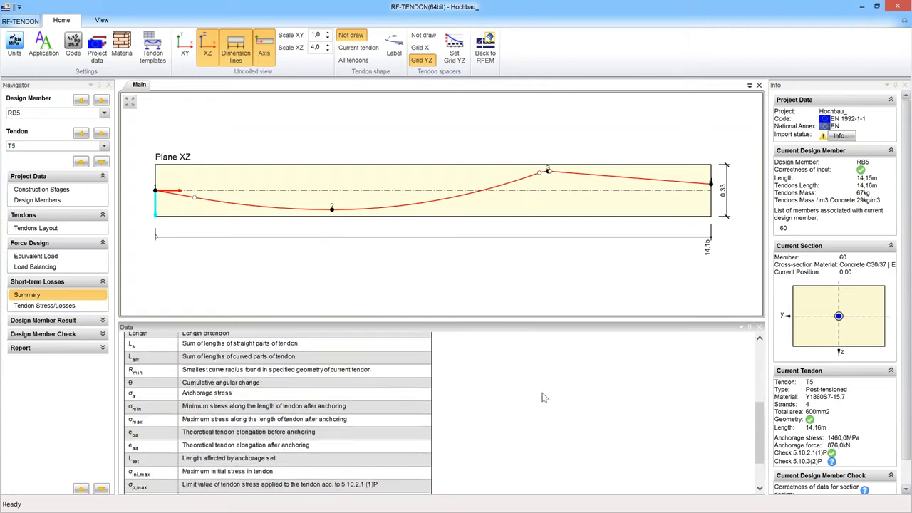
scroll(543, 397, "up", 10)
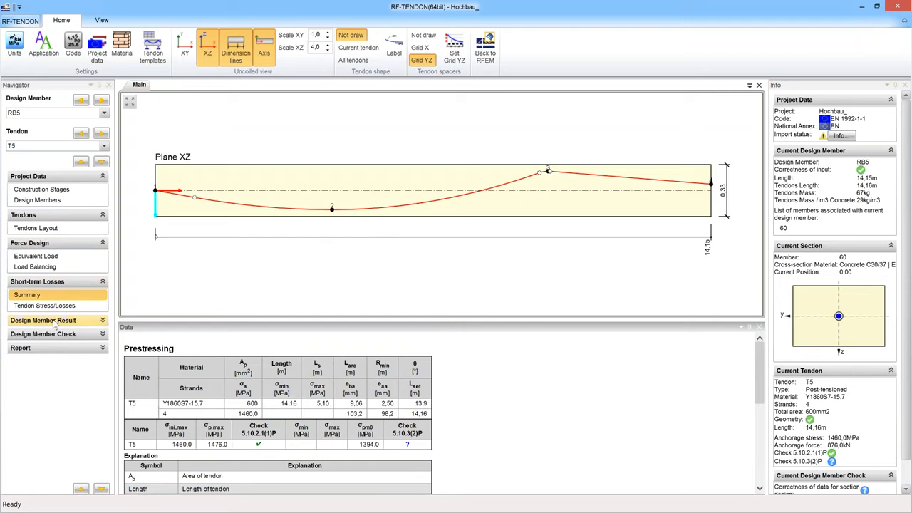
Look at the internal forces result of RB5 and the construction stages and reinforcement zones of its design member check
left_click(54, 323)
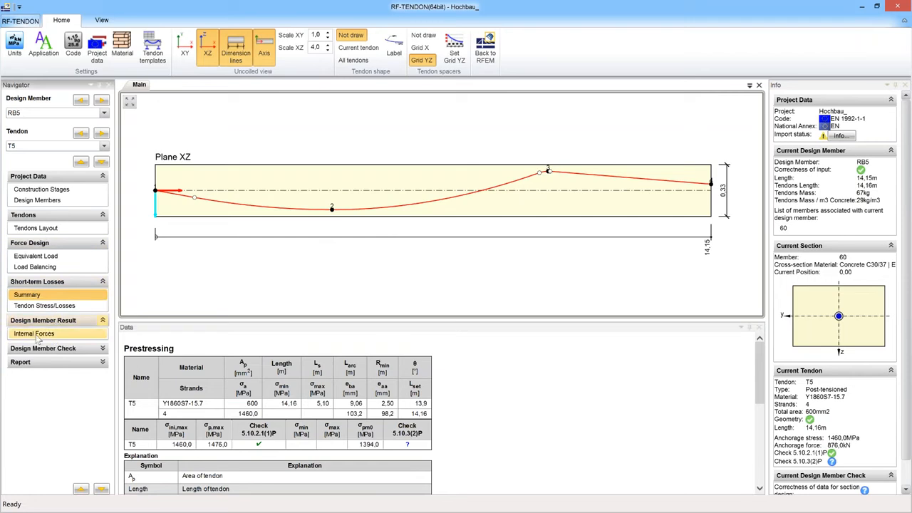
left_click(101, 334)
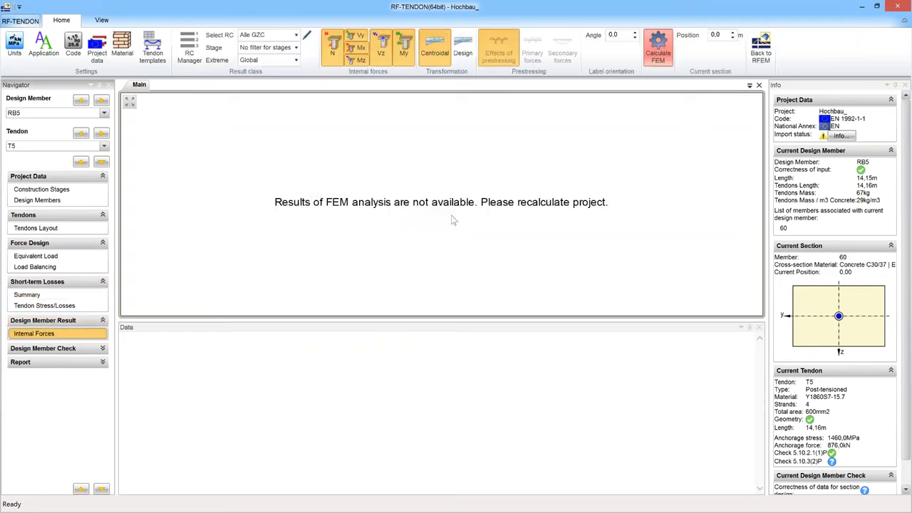
left_click(61, 349)
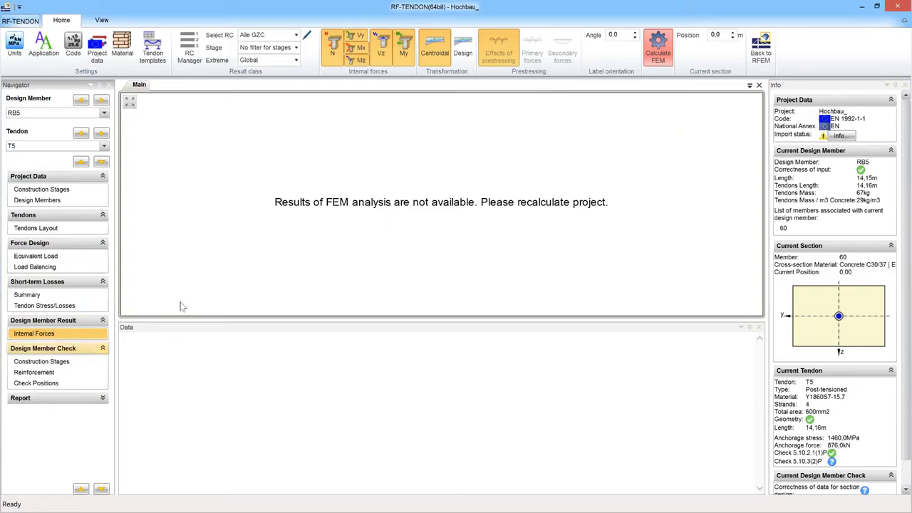
left_click(54, 363)
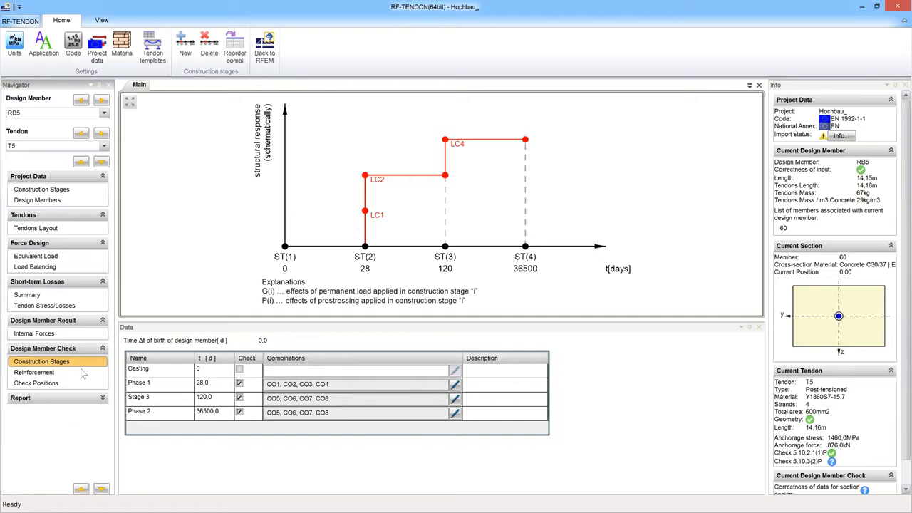
left_click(36, 372)
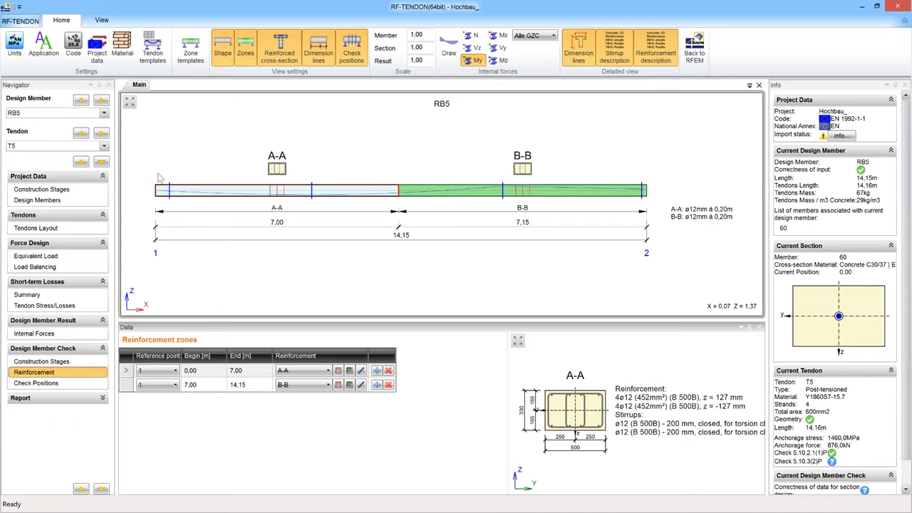
Show the tendon layout of RB5 in cross-section and follow tendon T5 along the member to position 14,15 m
left_click(51, 229)
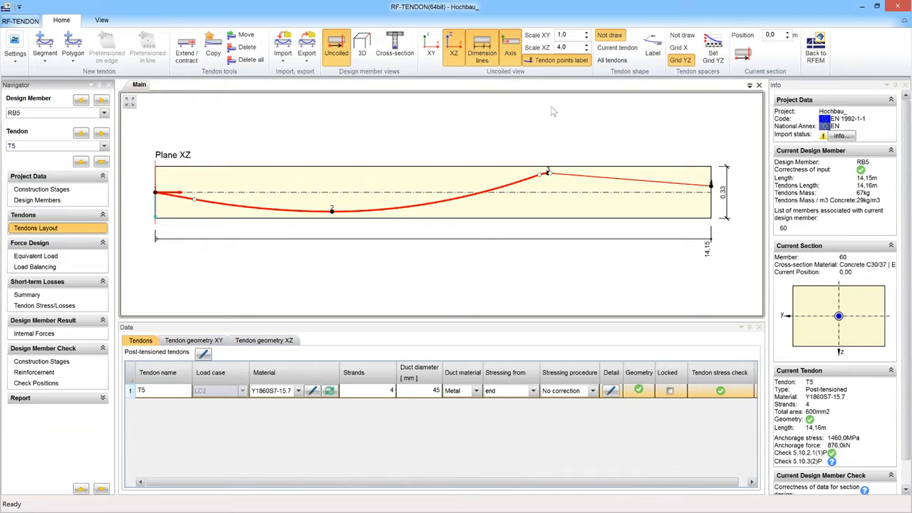
left_click(393, 48)
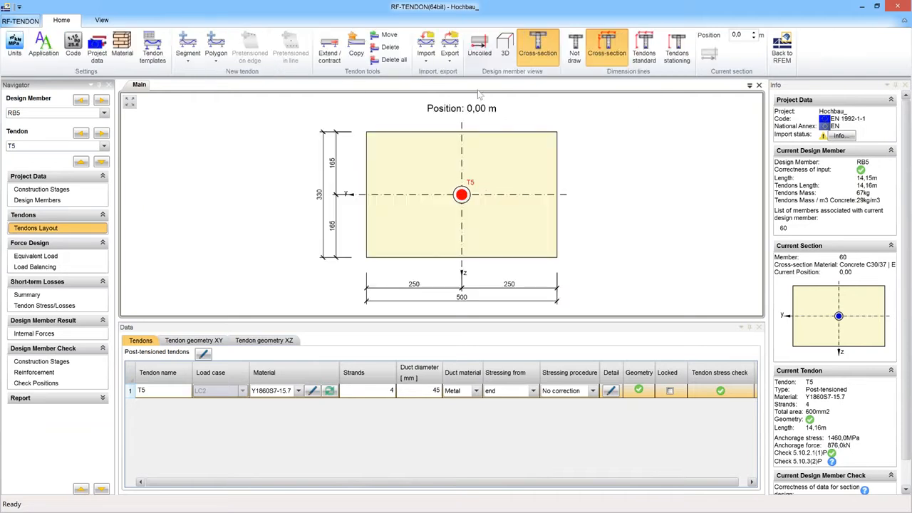
left_click(754, 34)
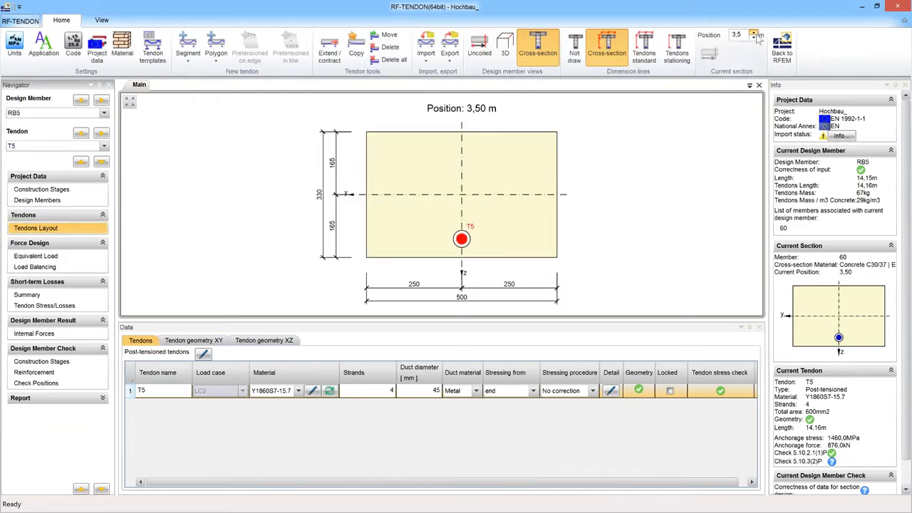
left_click(755, 33)
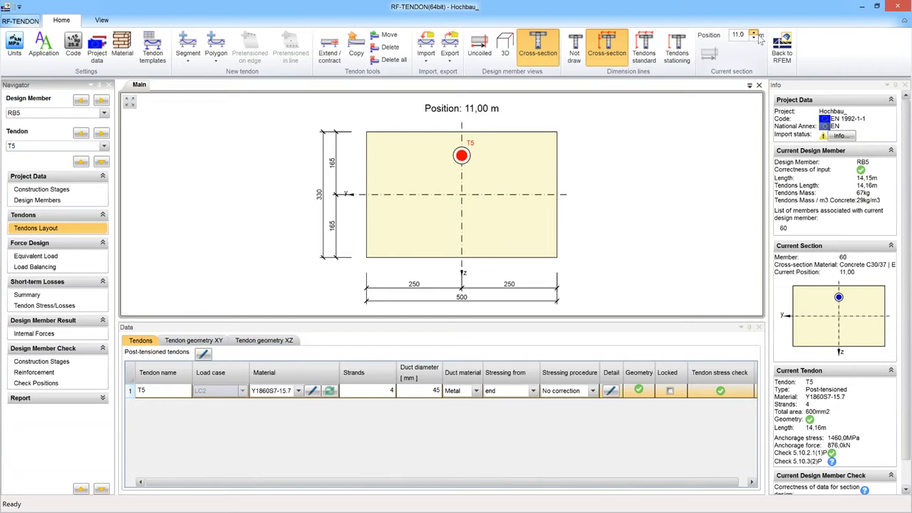
left_click(754, 34)
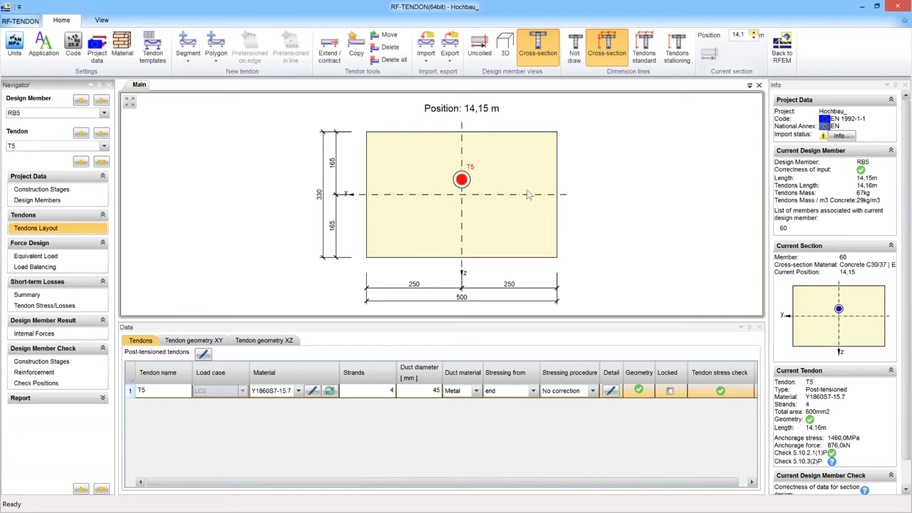
Make RIB1 the current design member in the cross-section view of the tendon layout
left_click(105, 114)
left_click_drag(104, 176, 103, 126)
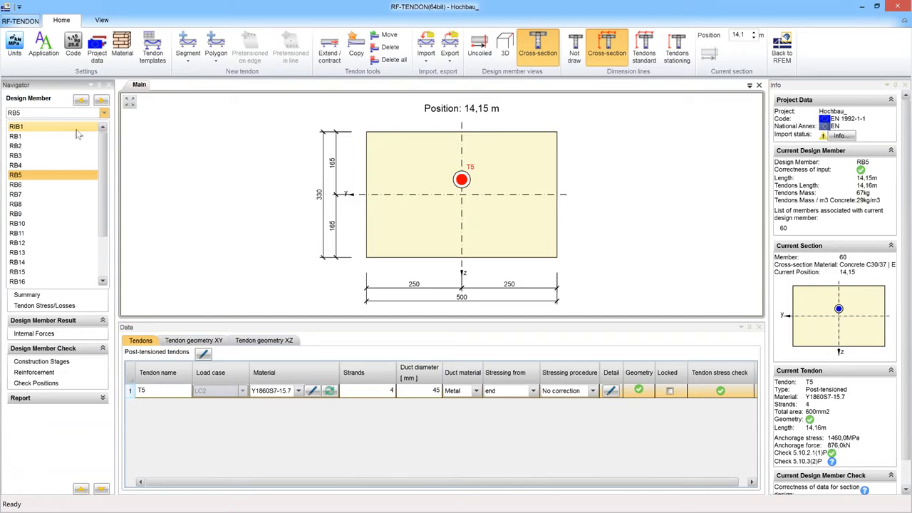
left_click(77, 127)
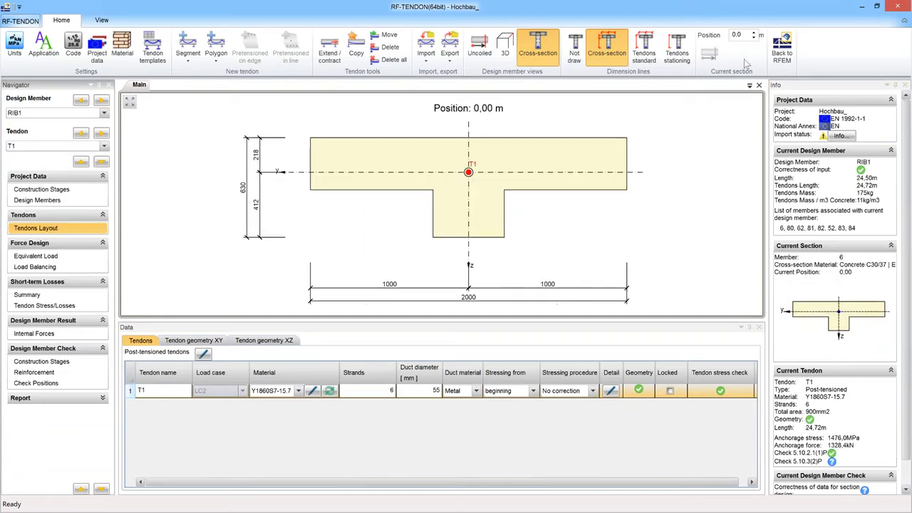
Follow tendon T1 along RIB1 to position 17,0 m in cross-section and show the member in the uncoiled view
left_click_drag(753, 34, 754, 35)
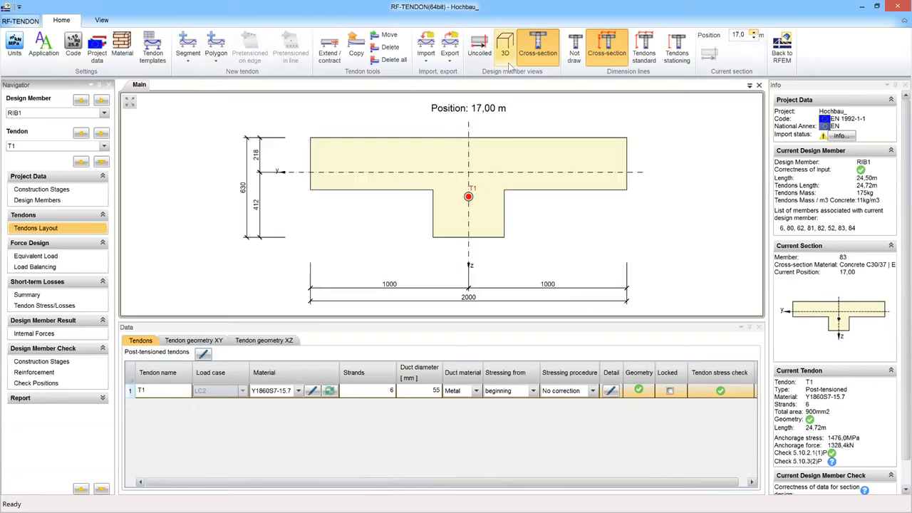
left_click(479, 49)
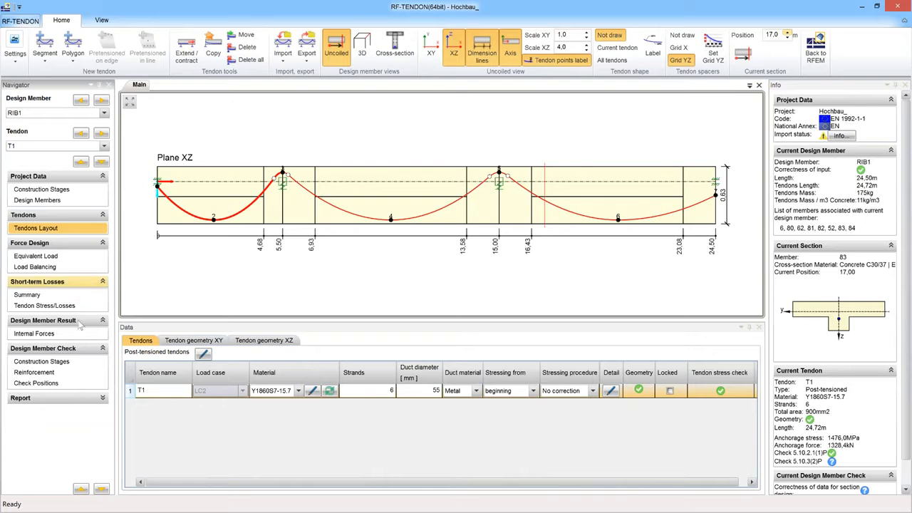
left_click(97, 335)
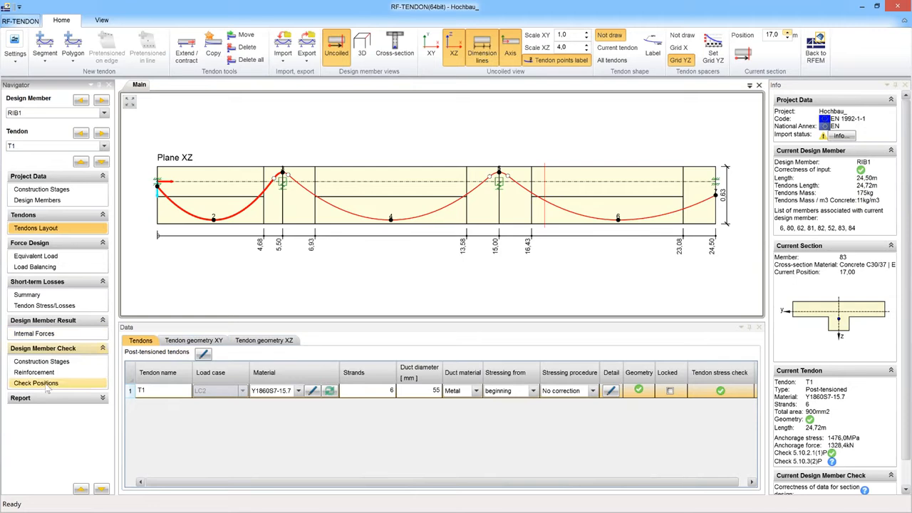
Look at the reinforcement zones of RIB1 in its design member check and make RB5 the current design member
left_click(48, 372)
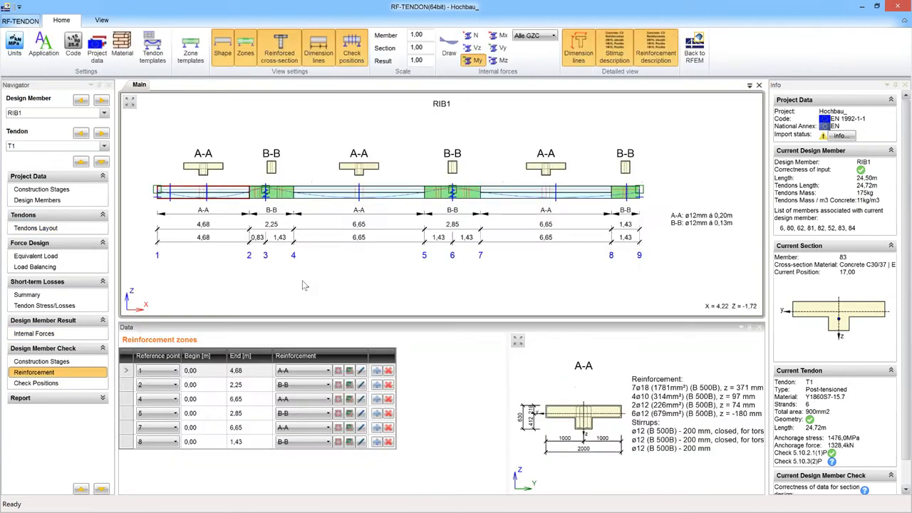
left_click(103, 113)
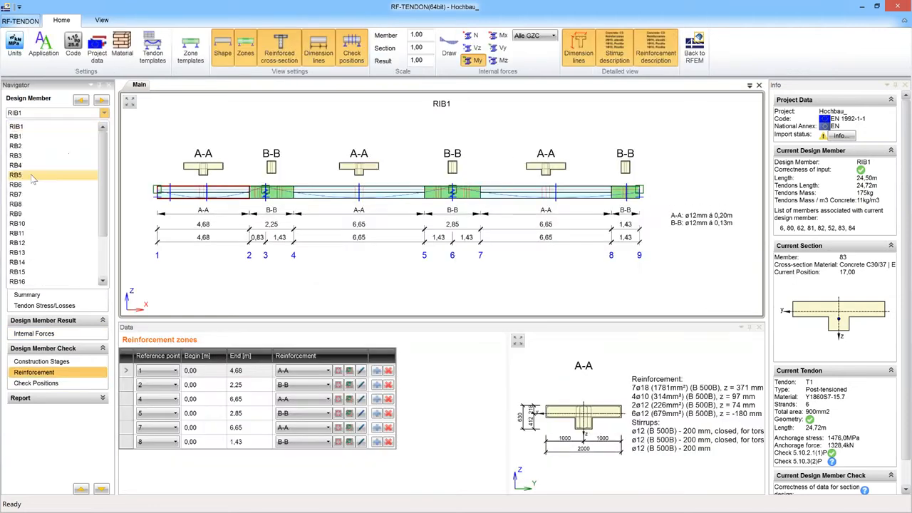
left_click(32, 176)
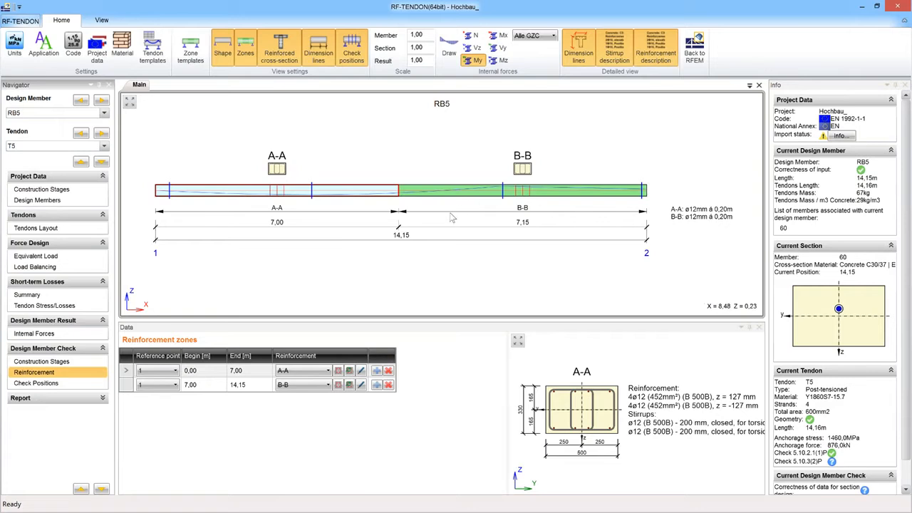
Open the check positions of RB5 and run the FEM calculation
left_click(55, 385)
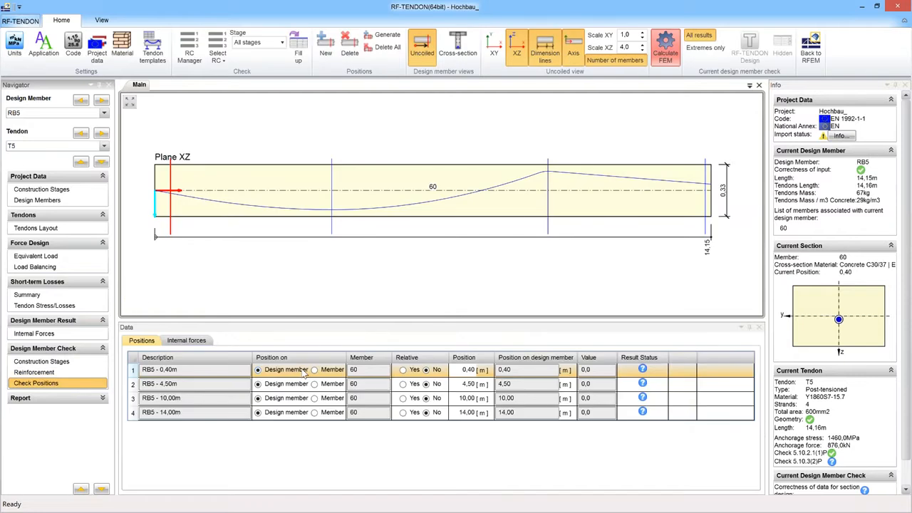
left_click(666, 44)
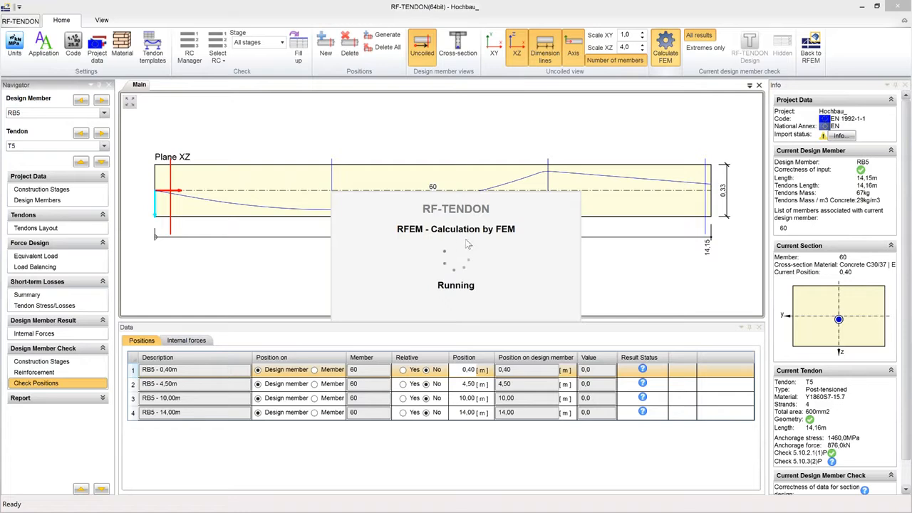
Switch to the "Modelling in RFEM" presentation slide, read it and return to RF-TENDON
key("alt+Tab")
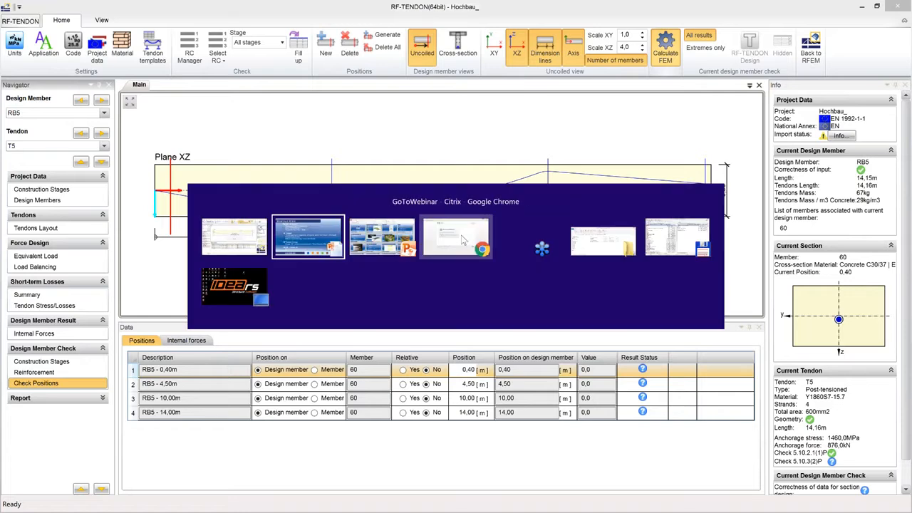
mouse_move(461, 240)
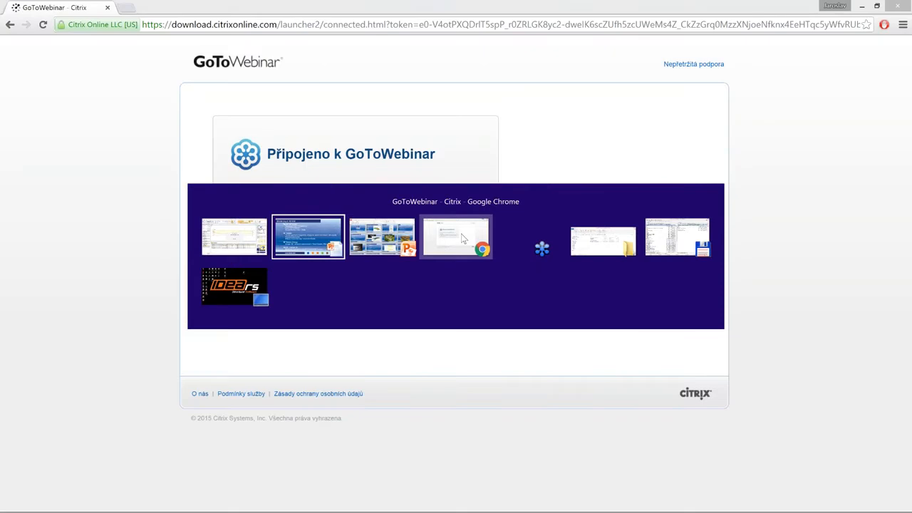
left_click(327, 237)
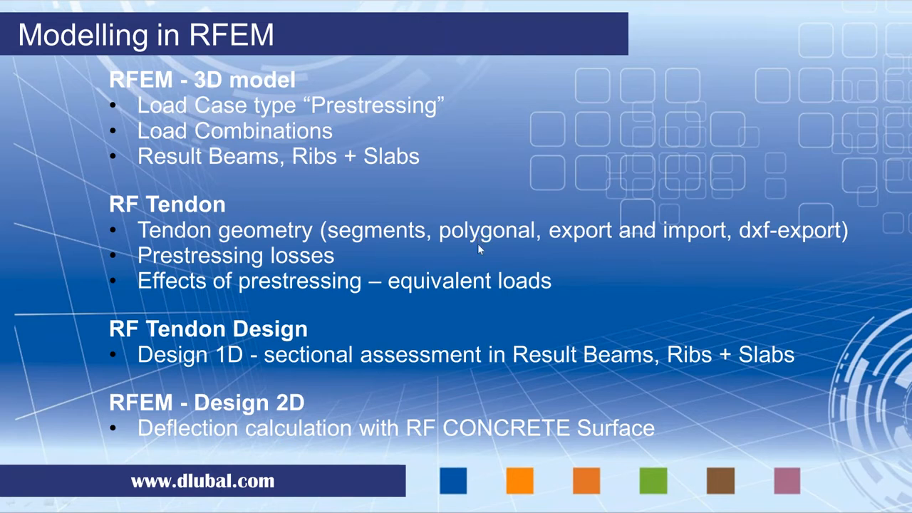
key("alt+Tab")
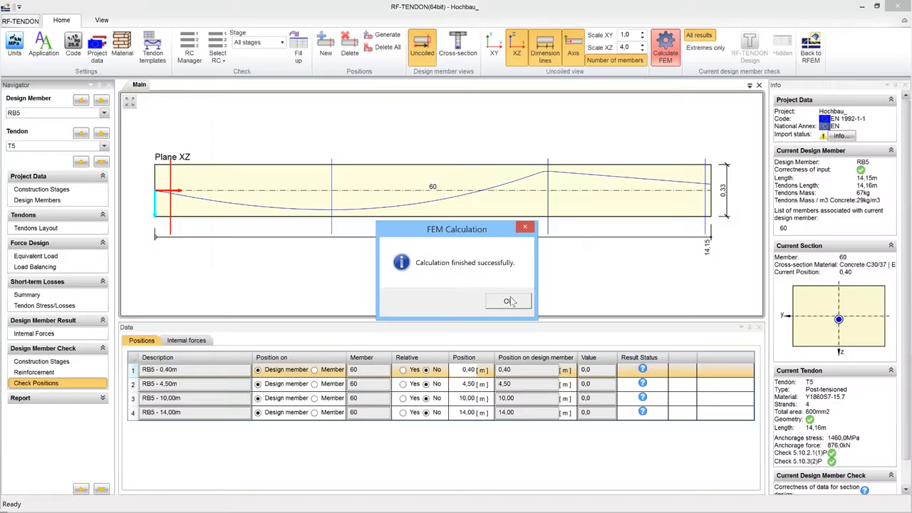
Close the FEM calculation notice and look at the presentation slide once more before returning to RF-TENDON
left_click(508, 301)
key("alt+Tab")
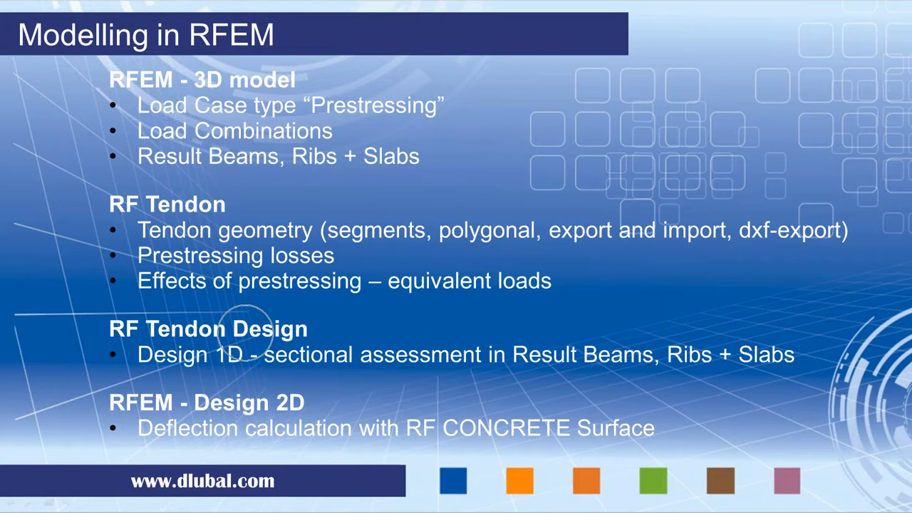
key("alt+Tab")
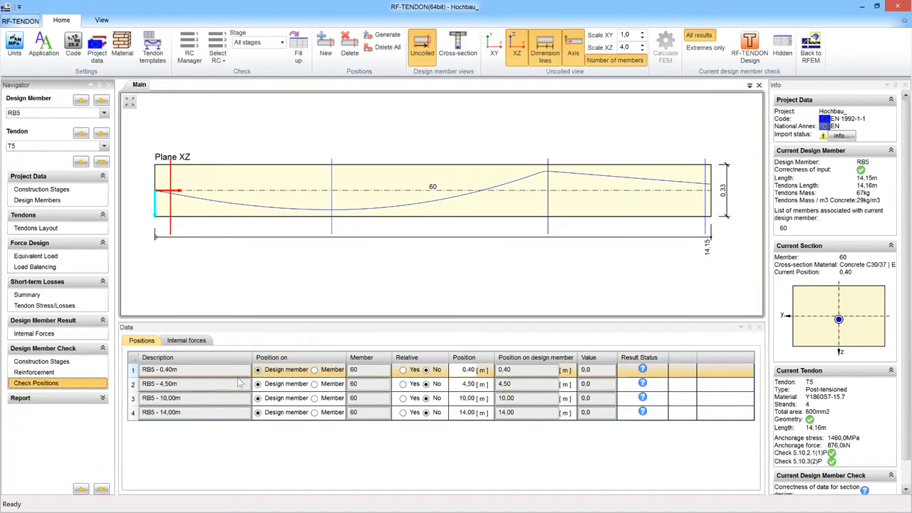
Go through the RB5 check positions at 4,50, 10,00 and 14,00 m and open the member in RF-TENDON Design
left_click(209, 385)
left_click(213, 399)
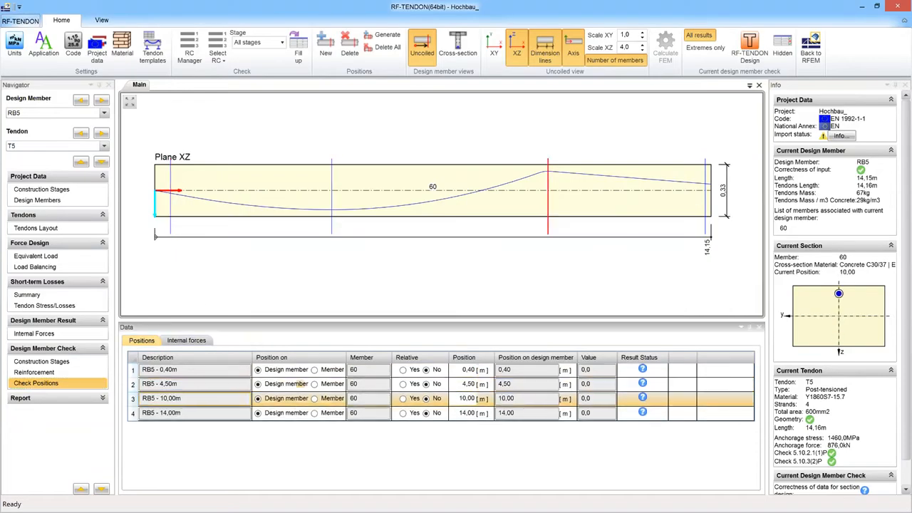
left_click(219, 413)
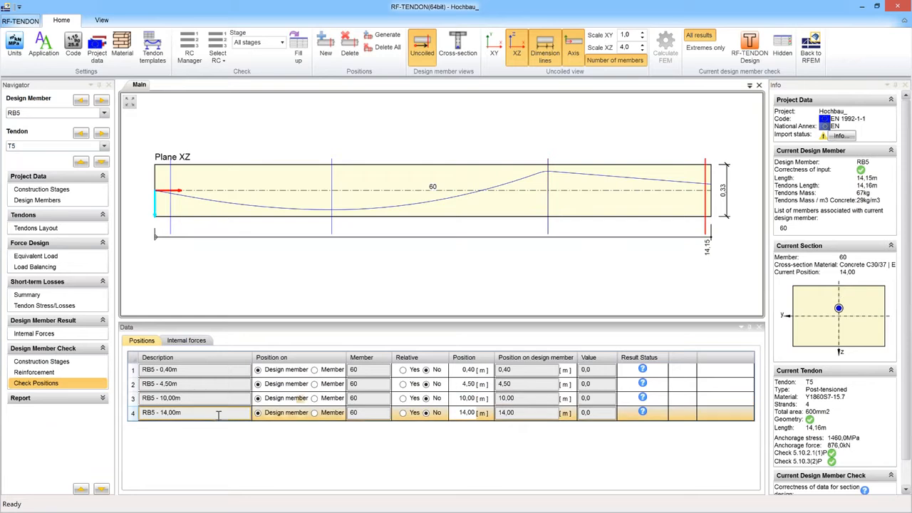
left_click(741, 55)
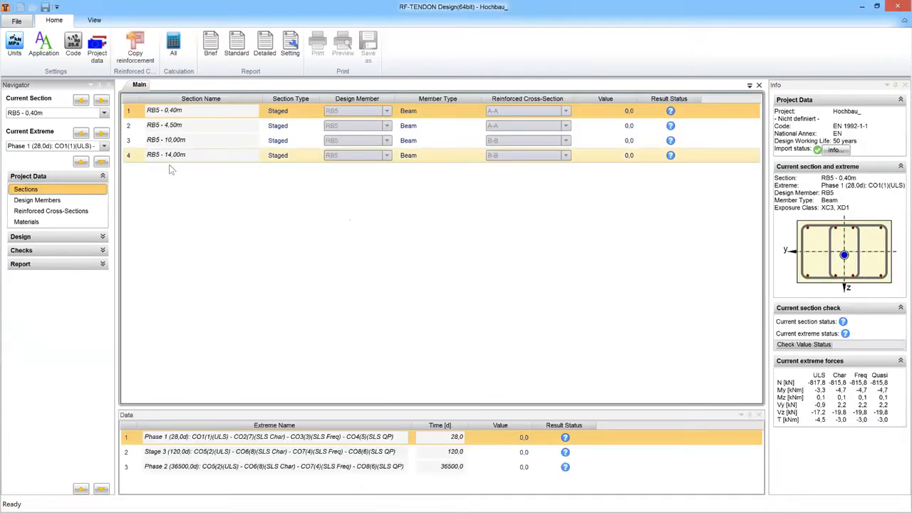
Look at the cross-sections and extreme forces of RB5 at 4,50, 10,00 and 14,00 m, and return to the 4,50 m section
left_click(282, 128)
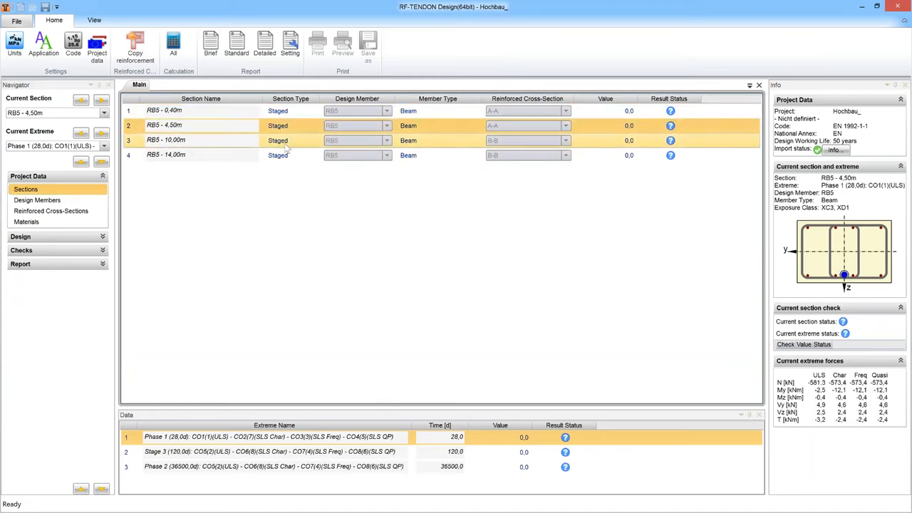
left_click(285, 143)
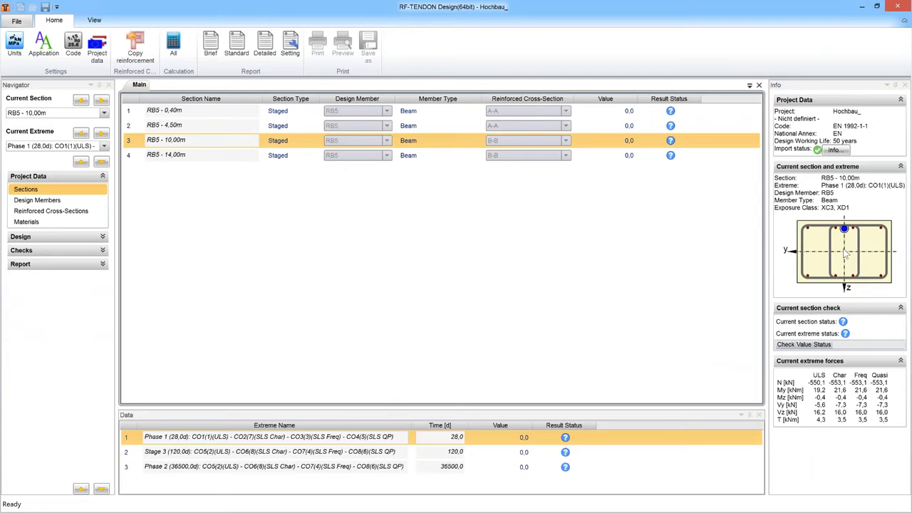
left_click(280, 158)
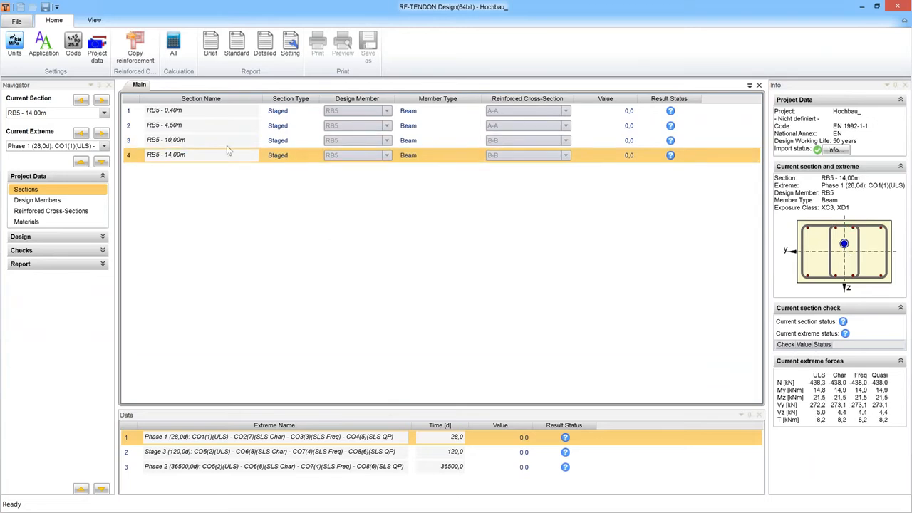
left_click(279, 138, "ctrl")
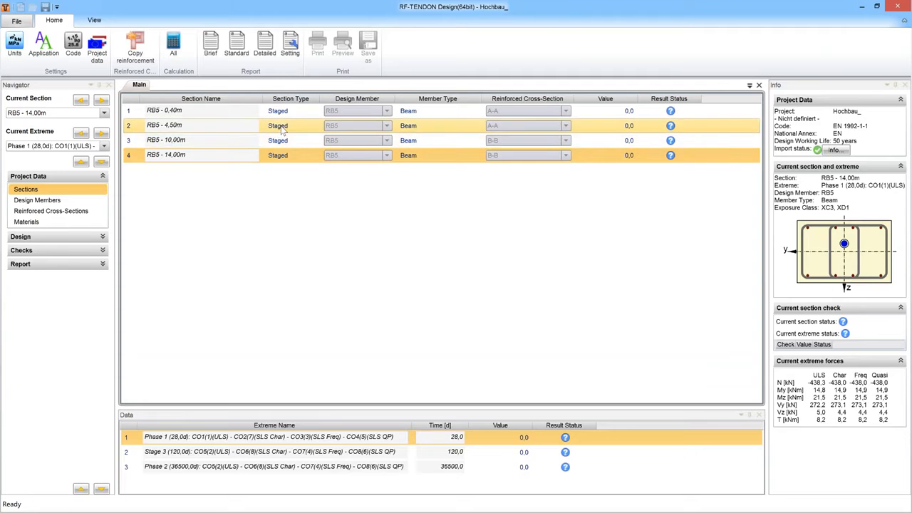
left_click(282, 126)
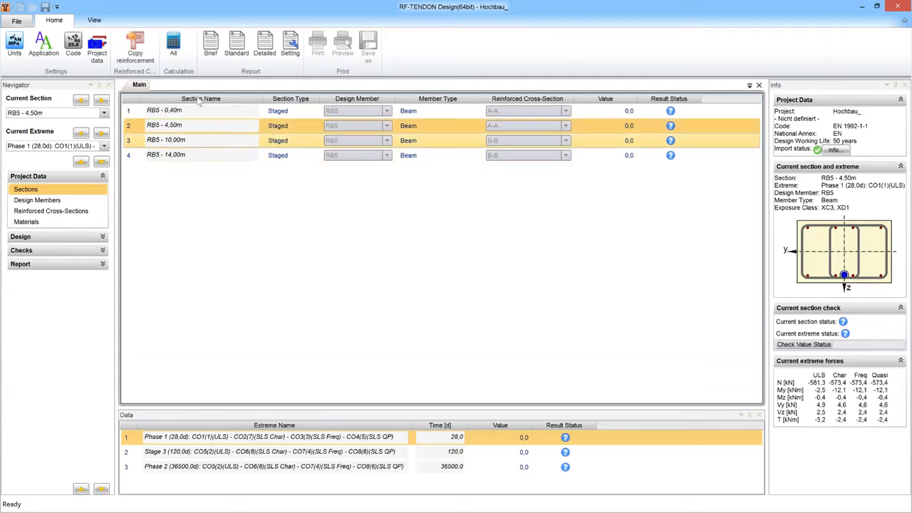
Calculate all sections and examine the section check values of RB5 - 4,50m for the Stage 3 and Phase 2 extremes
left_click(173, 47)
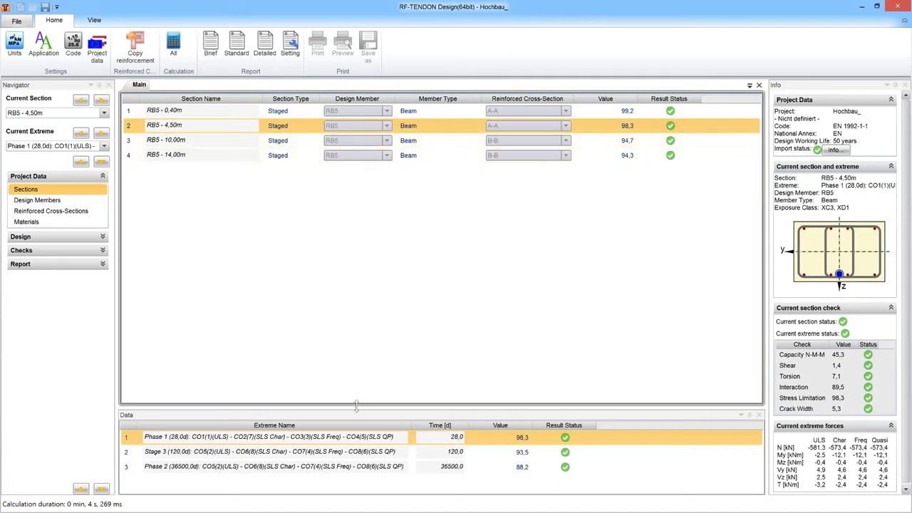
left_click_drag(357, 404, 356, 326)
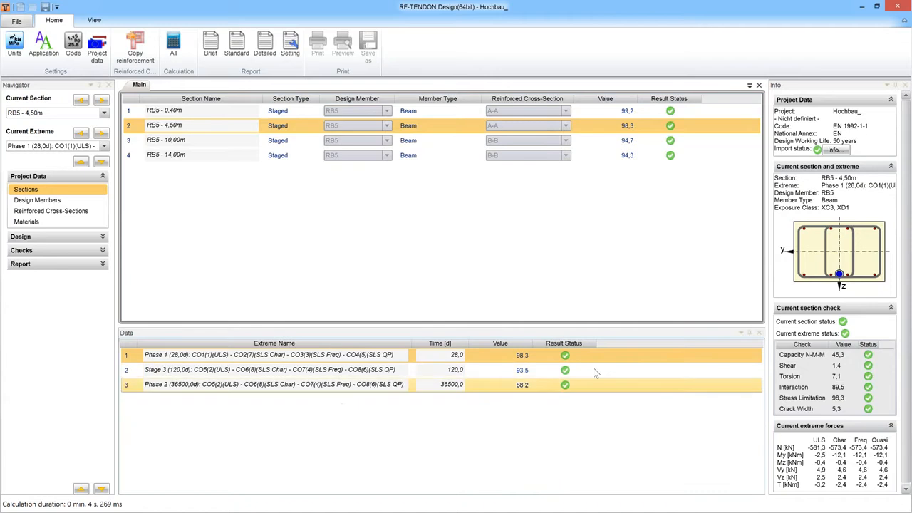
mouse_move(641, 358)
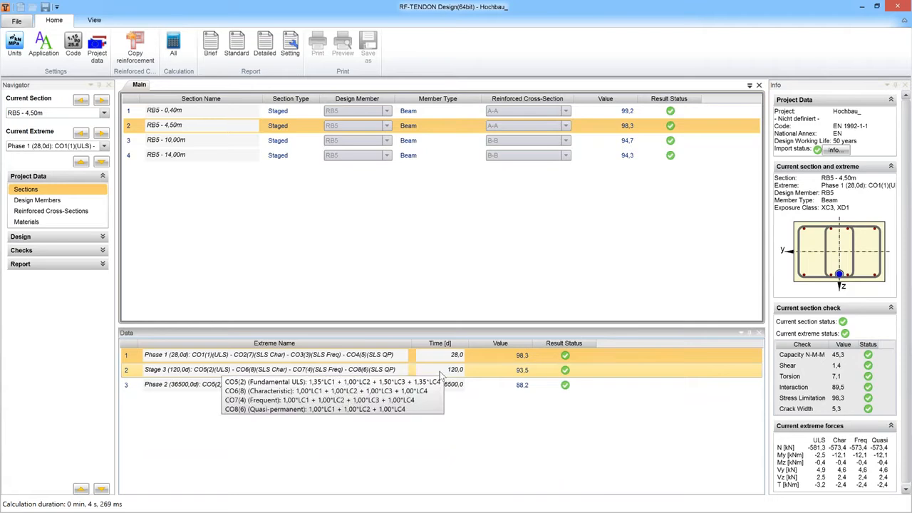
left_click(441, 374)
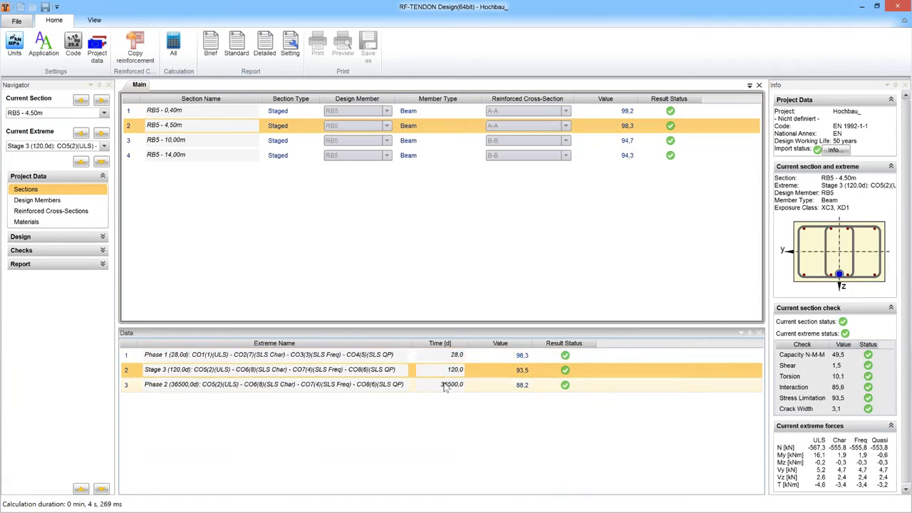
left_click(442, 384)
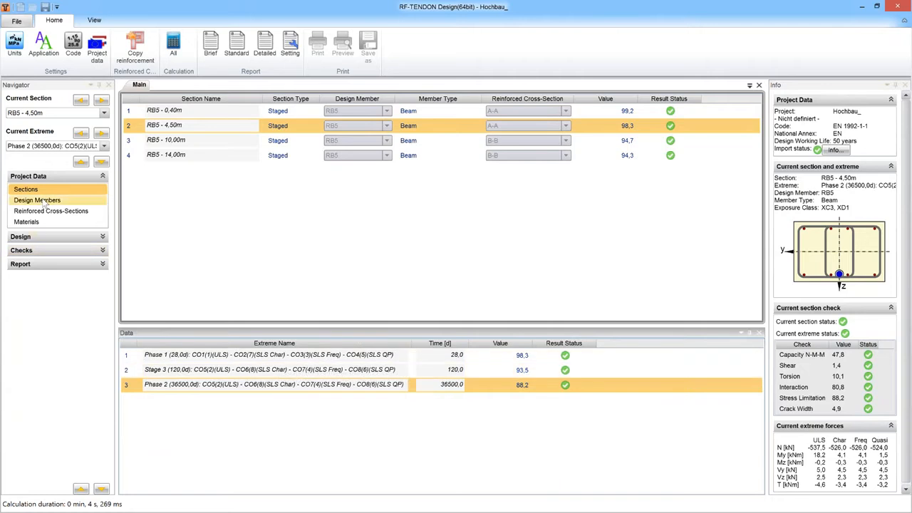
Look at the construction stages of section RB5 - 4,50m, showing Stage 3 and Phase 2 on the time axis
left_click(34, 237)
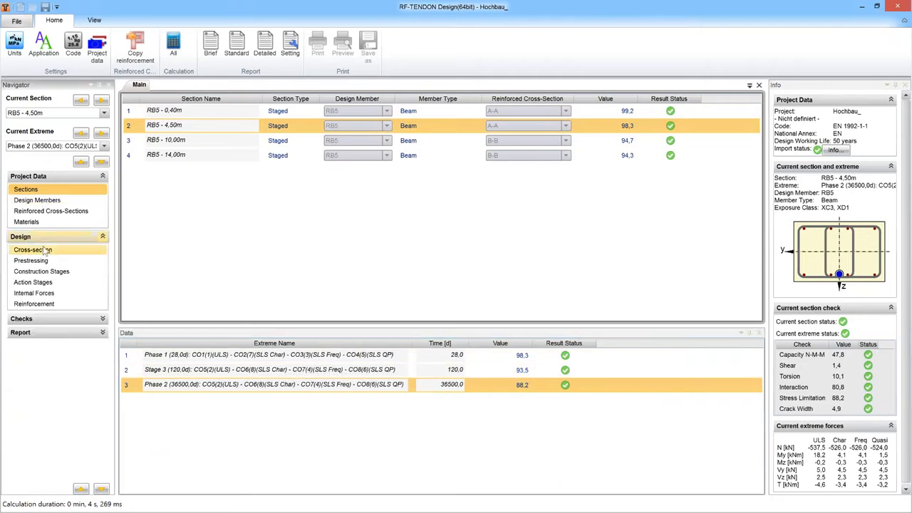
left_click(48, 272)
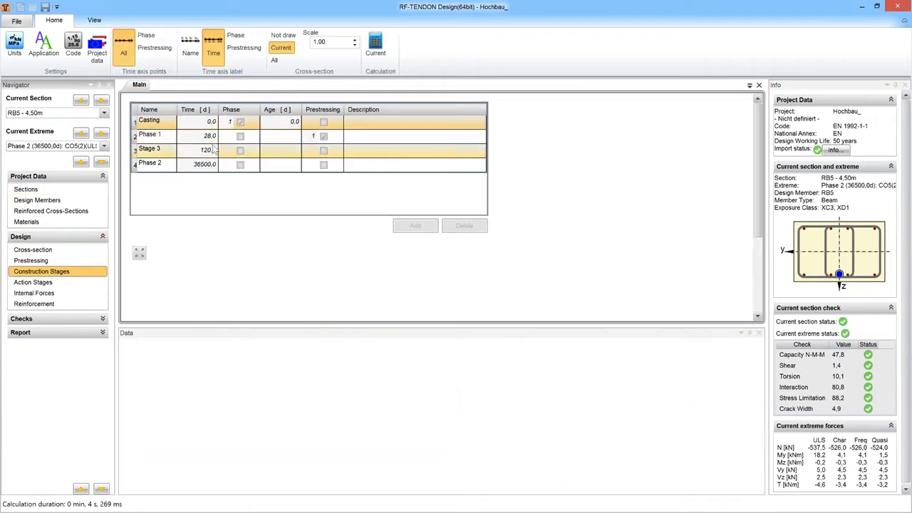
left_click(207, 150)
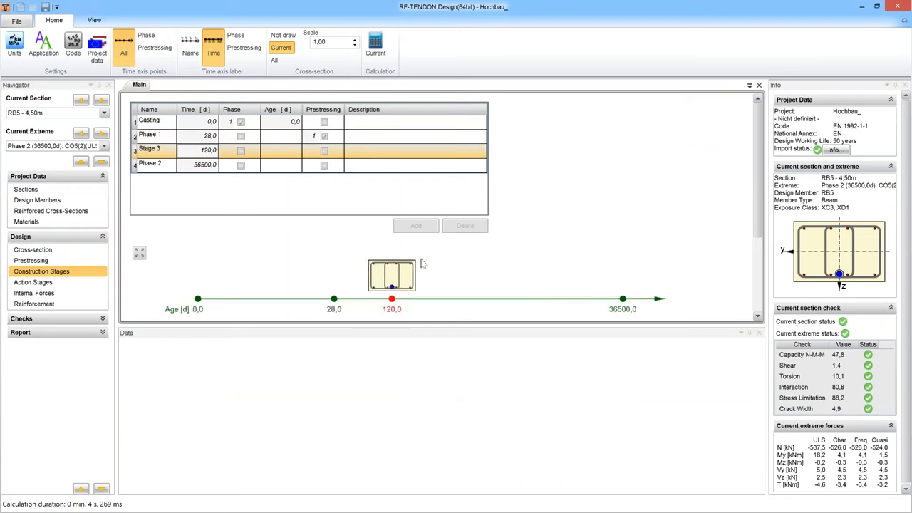
scroll(420, 264, "down", 1)
left_click(213, 142)
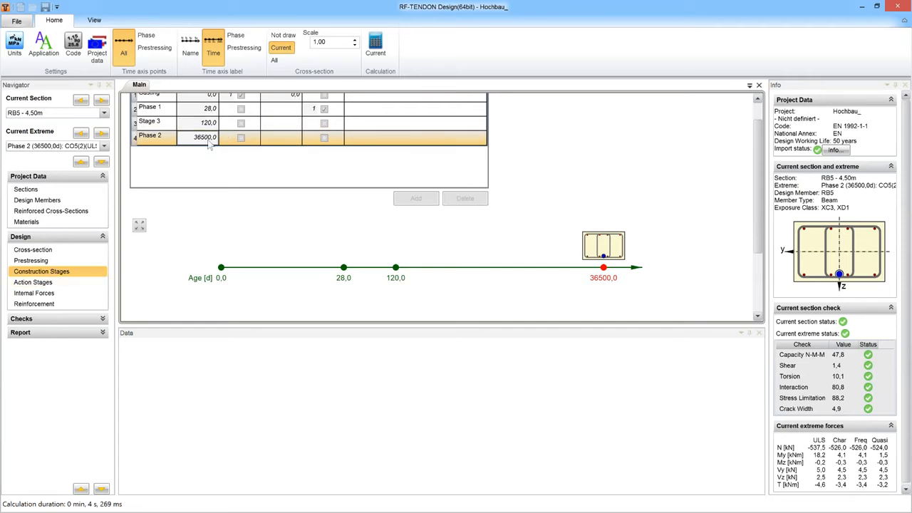
Look at the internal forces and the reinforcement layout of section RB5 - 4,50m
left_click(43, 294)
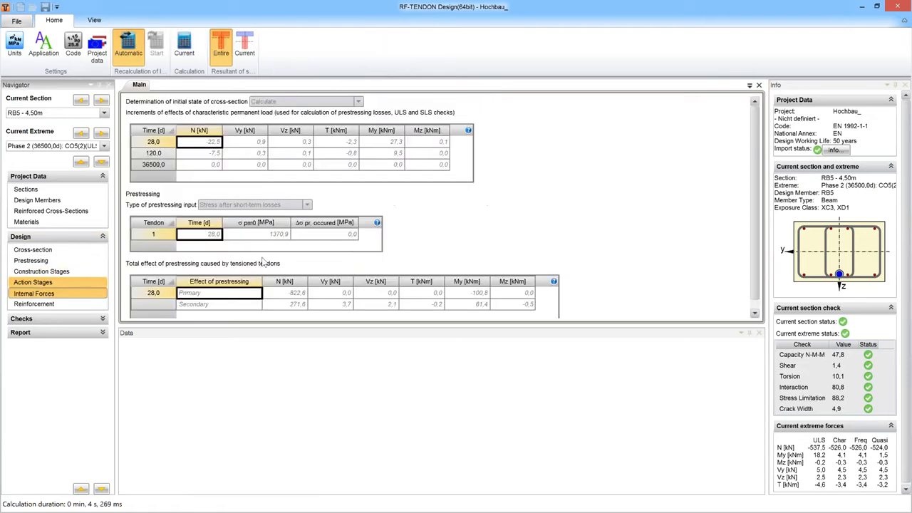
left_click(69, 306)
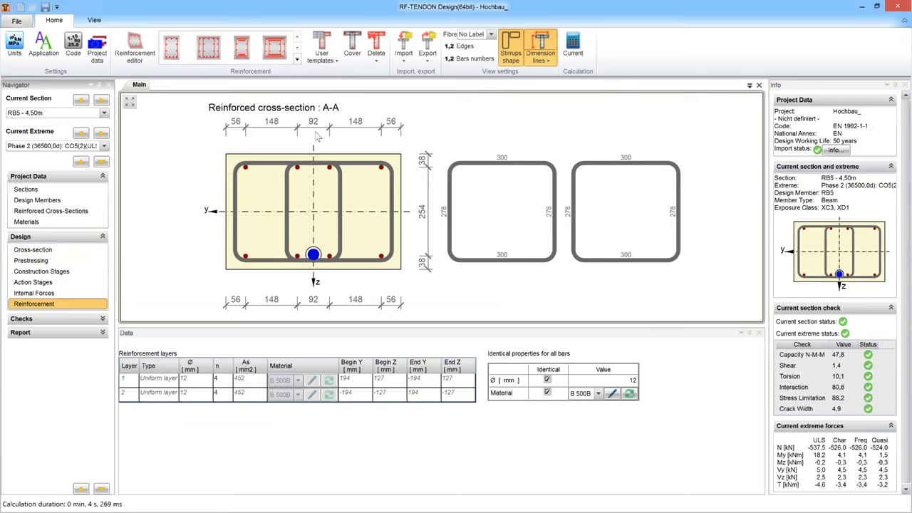
Examine the Capacity N-M-M check of section RB5 - 4,50m for the Phase 2 extreme, including its N-M resultant diagram and result tables
left_click(55, 320)
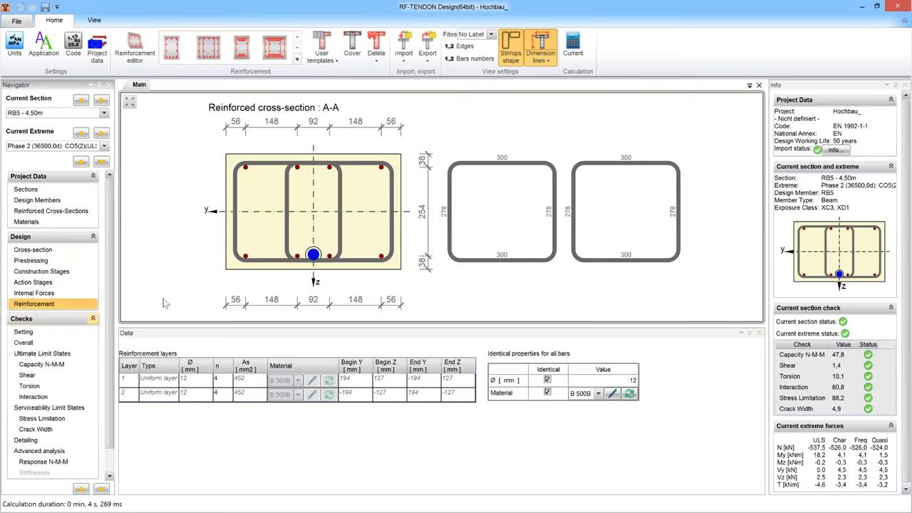
scroll(107, 314, "down", 2)
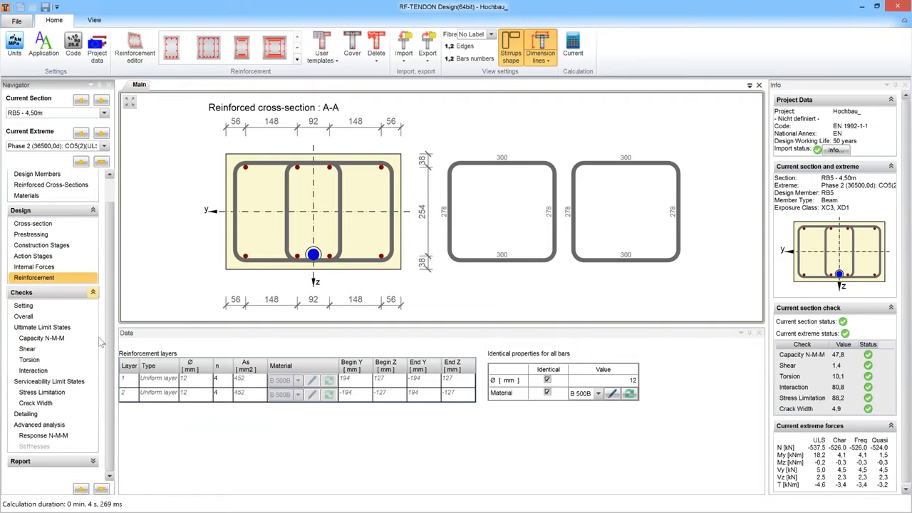
left_click(35, 338)
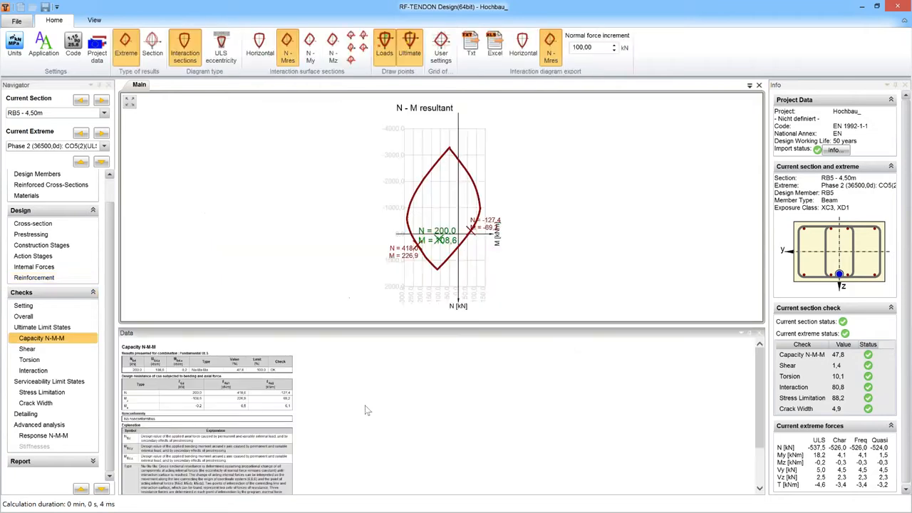
scroll(367, 410, "up", 4, "ctrl")
scroll(438, 385, "up", 1)
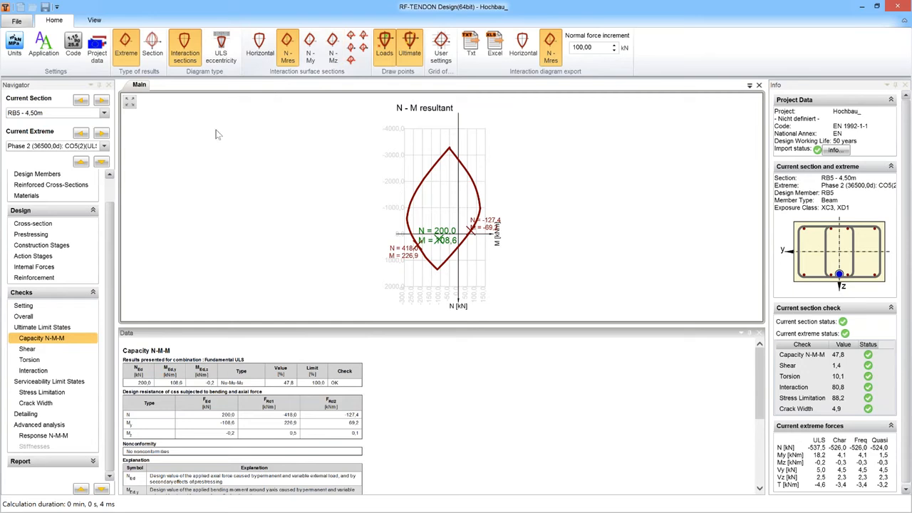
Look at the shear check of RB5 at 4,50, 0,40 and 14,00 m, and return to the 4,50 m section
left_click(62, 350)
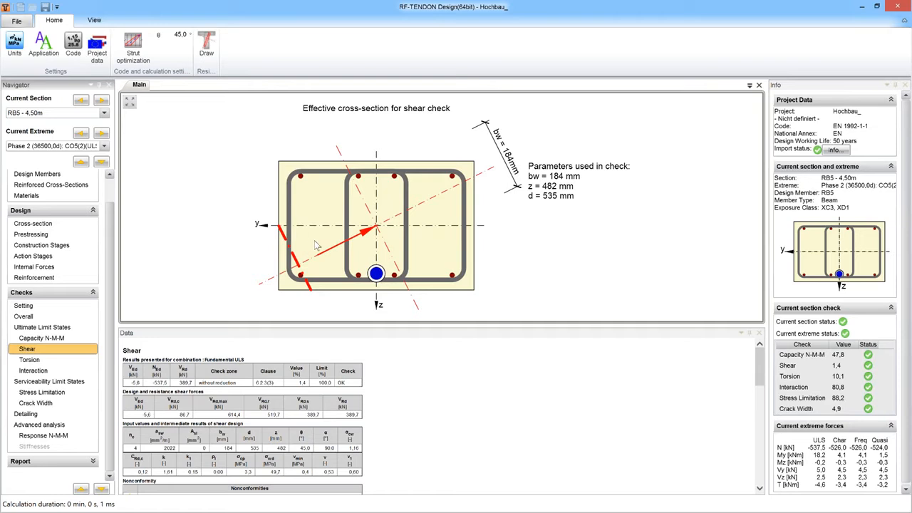
left_click(95, 114)
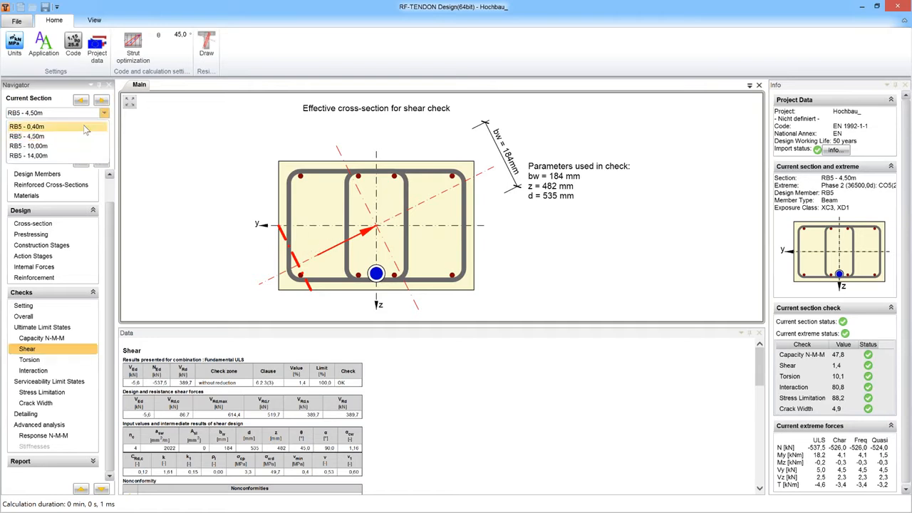
left_click(83, 135)
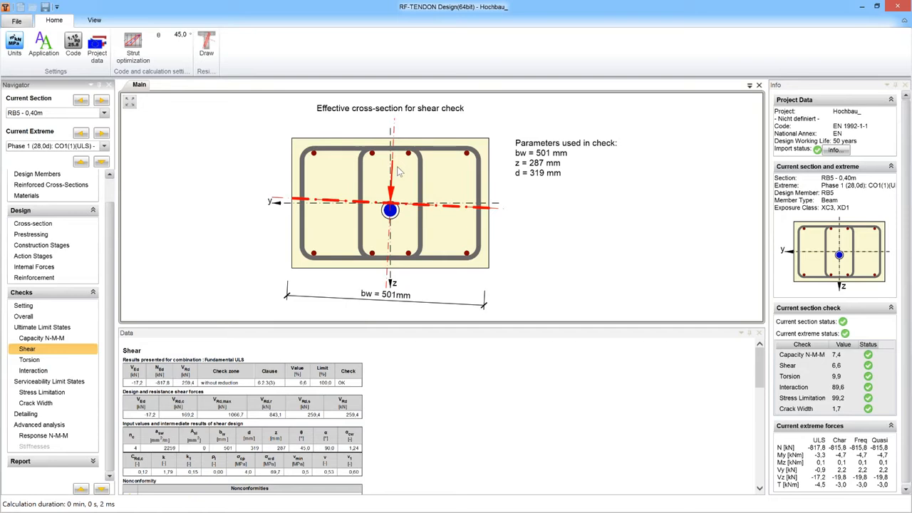
mouse_move(393, 173)
left_click(104, 114)
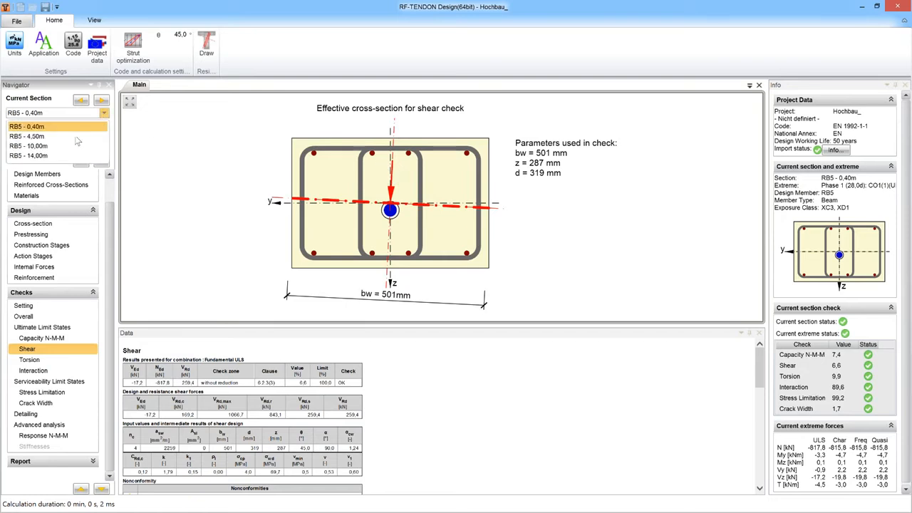
left_click(64, 156)
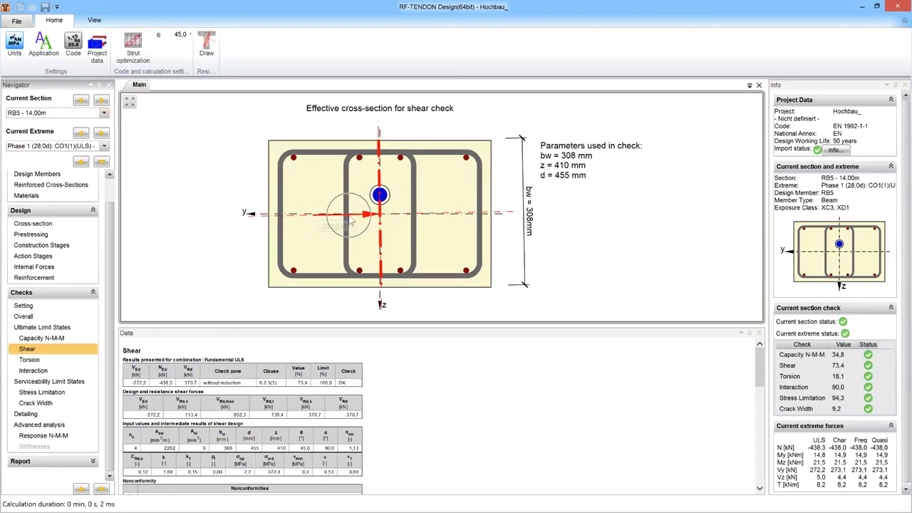
mouse_move(349, 214)
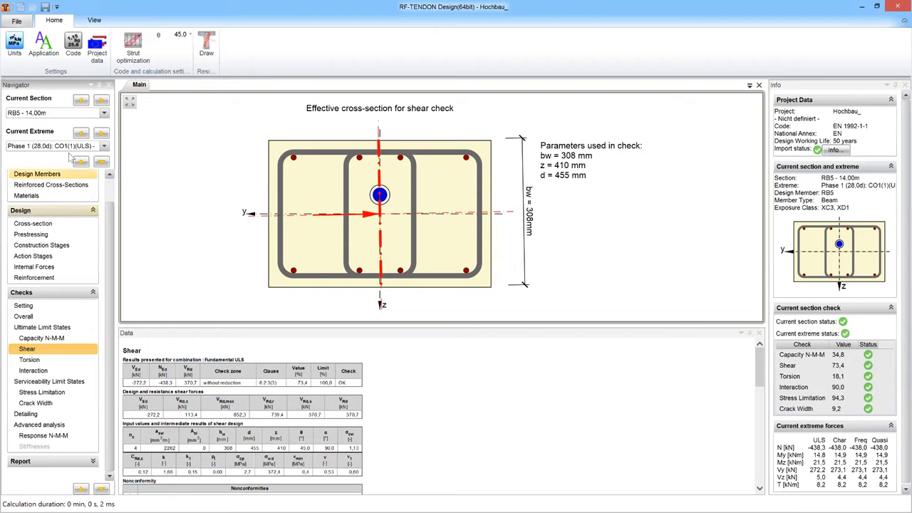
left_click(104, 113)
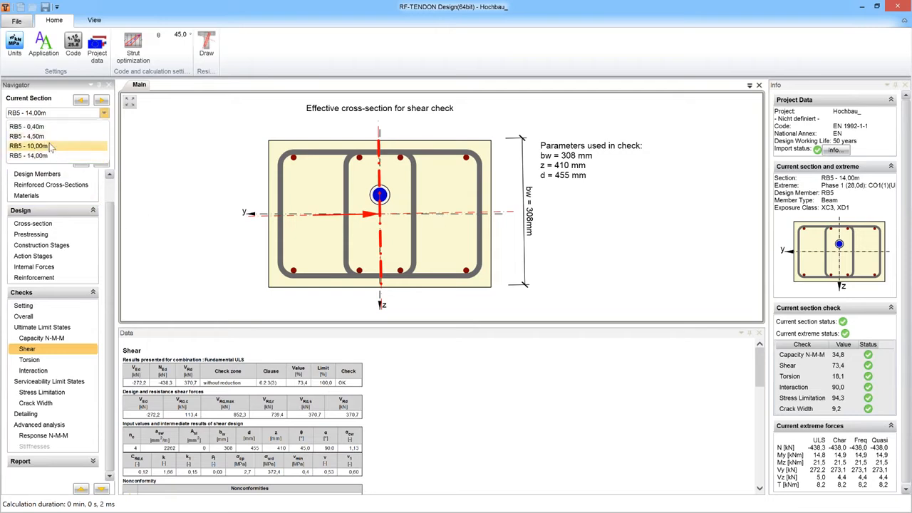
left_click(52, 138)
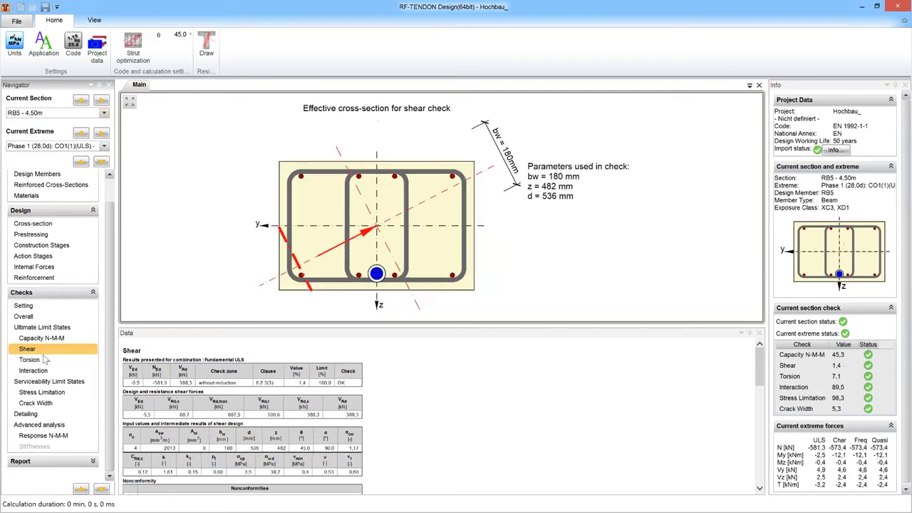
Look at the torsion, interaction, stress limitation and crack width checks of section RB5 - 4,50m for the Phase 1 extreme
left_click(86, 360)
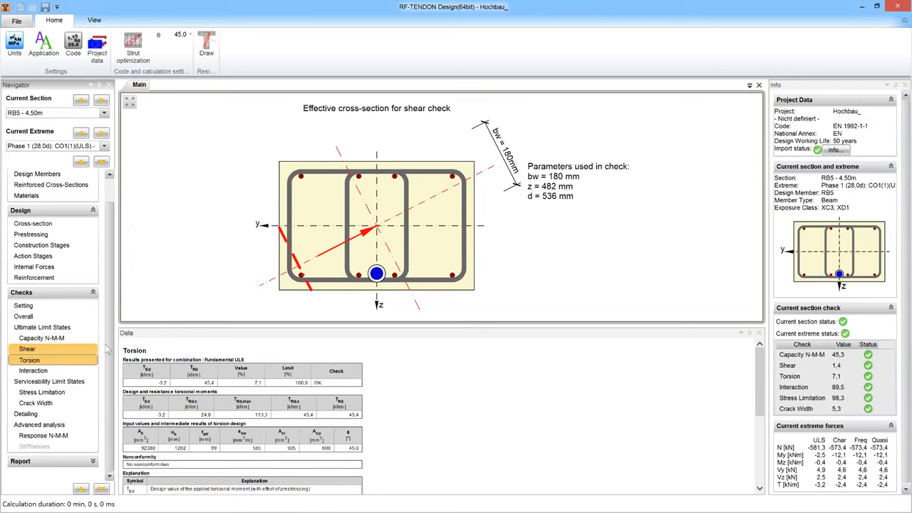
left_click(51, 370)
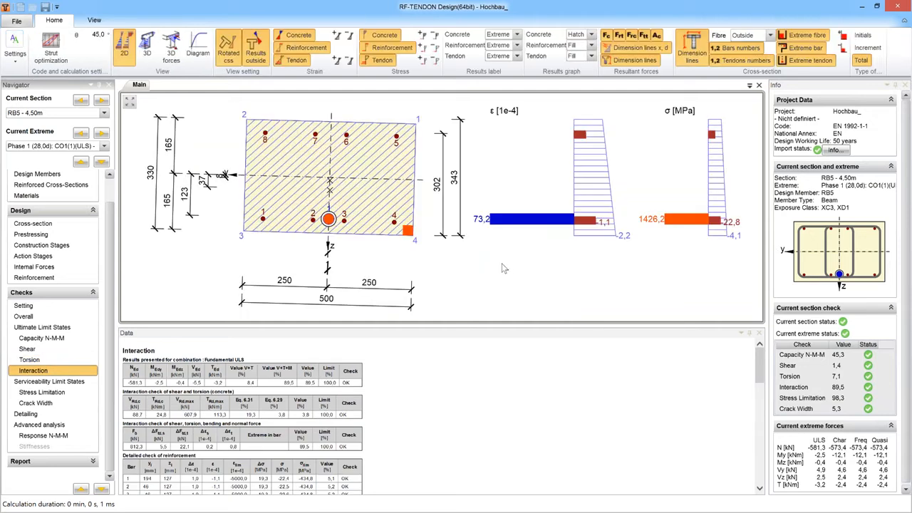
left_click(56, 394)
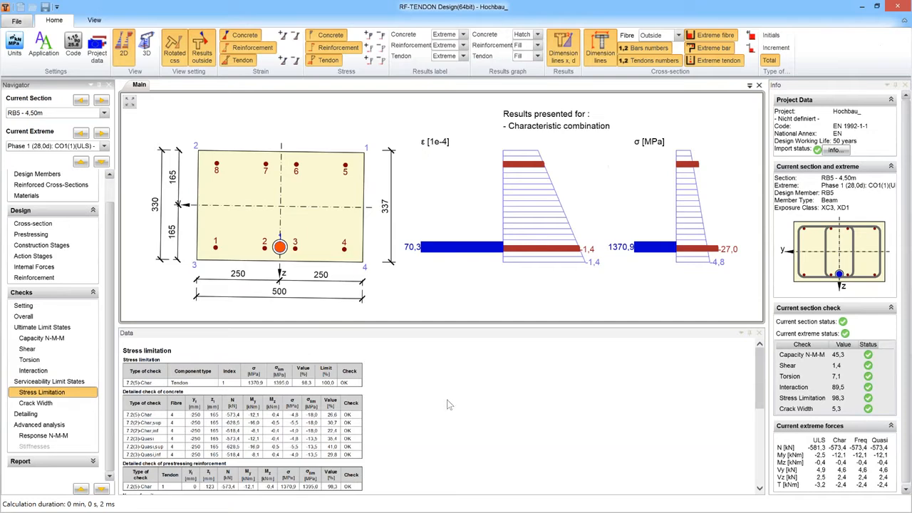
left_click(61, 409)
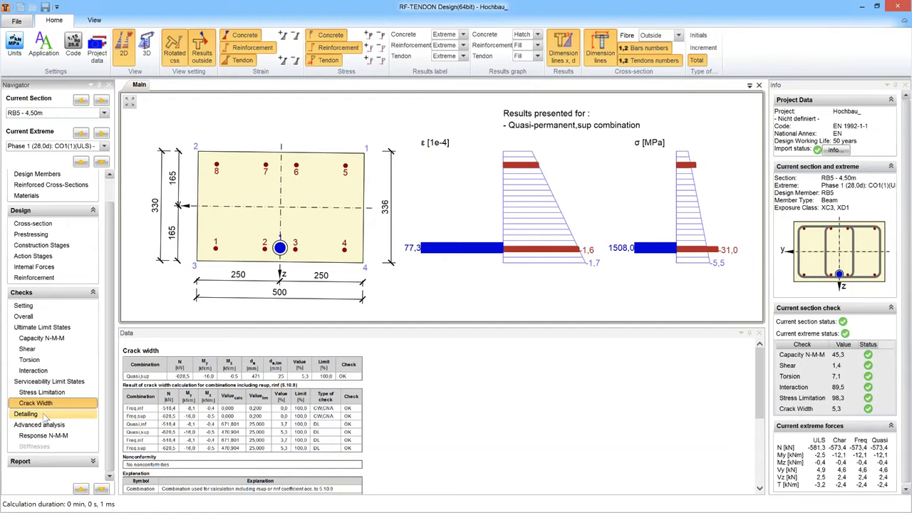
Review the check selection settings and look at the Response N-M-M results of section RB5 - 4,50m for the Phase 1 extreme
left_click(29, 305)
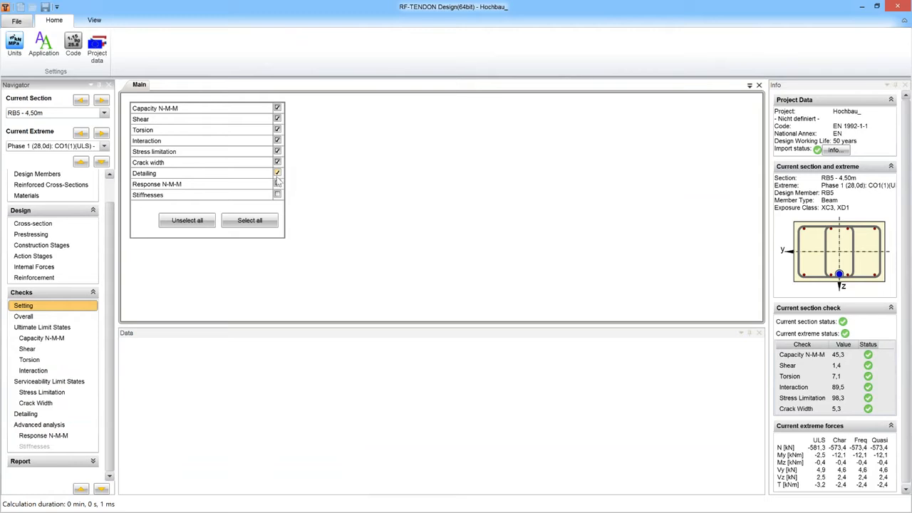
left_click(278, 183)
left_click(44, 436)
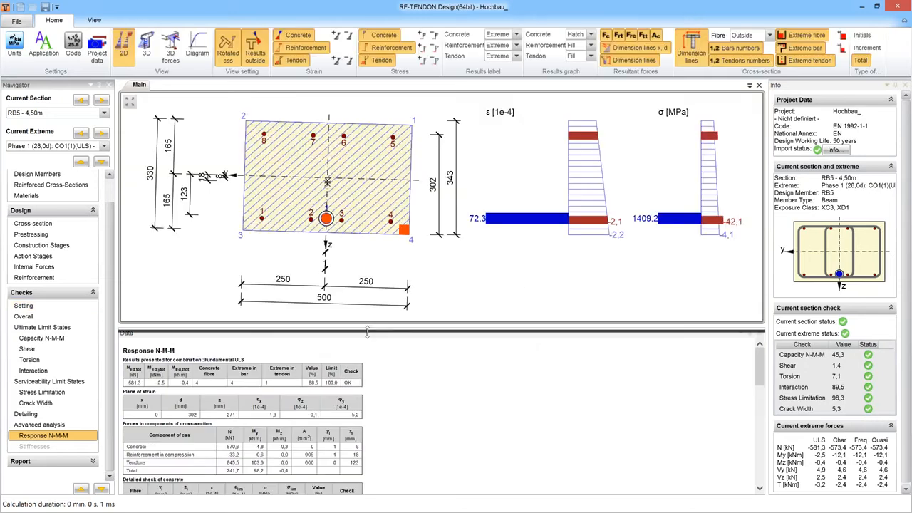
left_click_drag(367, 332, 367, 343)
Compare the Response N-M-M strains and stresses of section RB5 - 4,50m for the Stage 3 and Phase 2 extremes
left_click(104, 145)
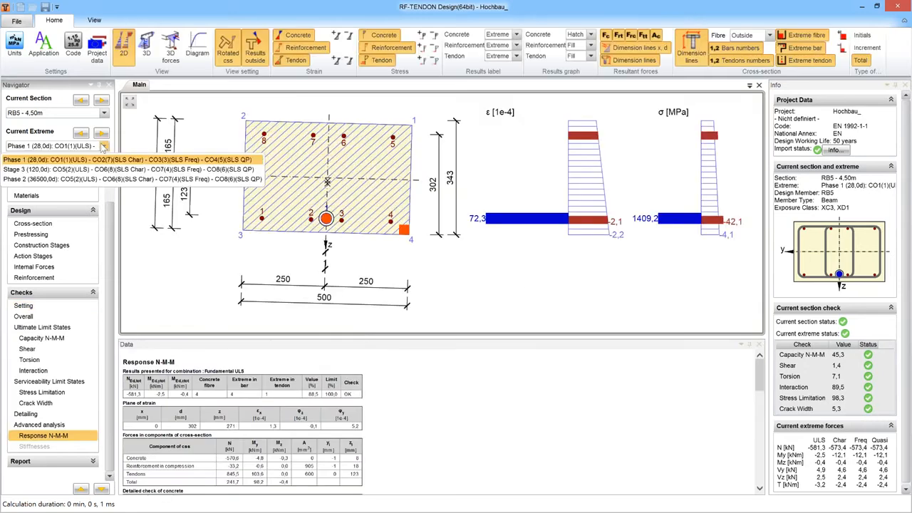
left_click(593, 223)
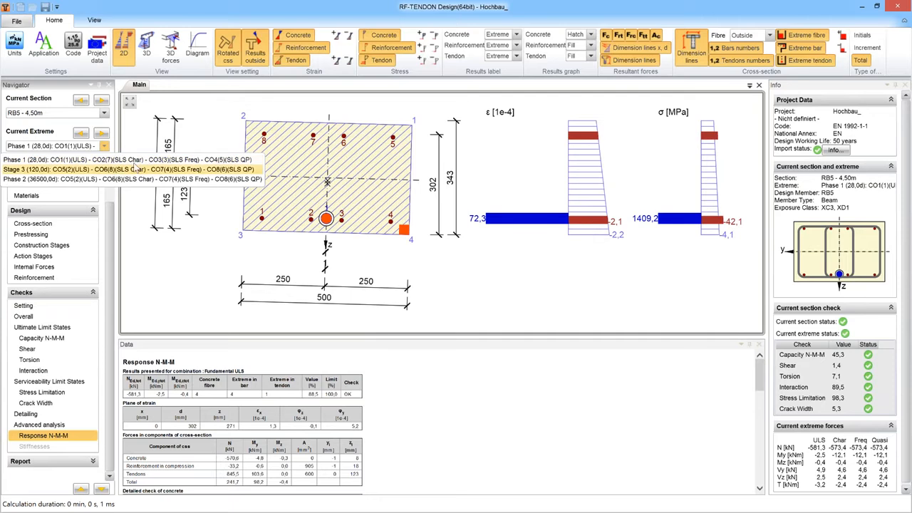
left_click(109, 170)
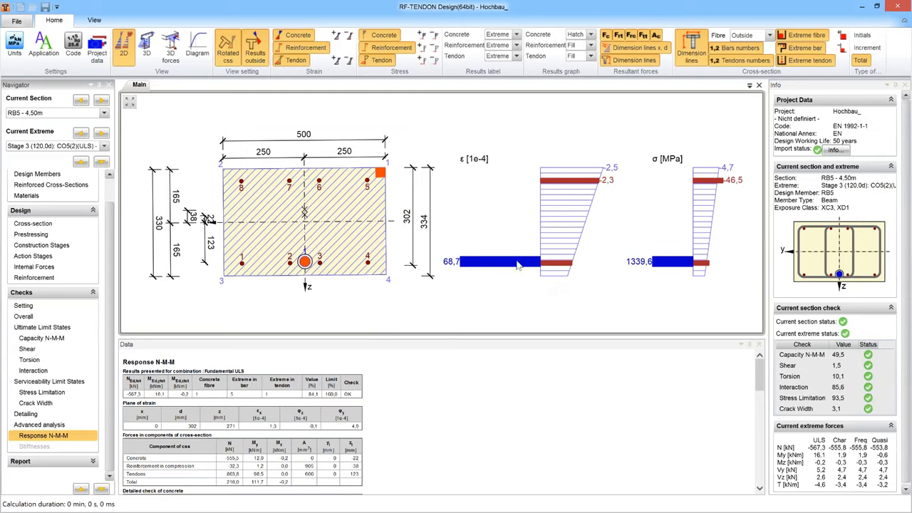
left_click(104, 146)
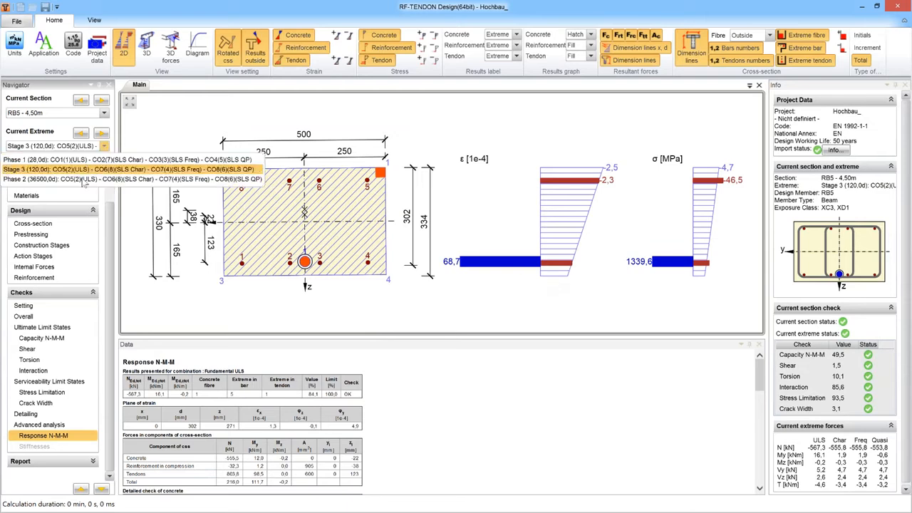
left_click(87, 171)
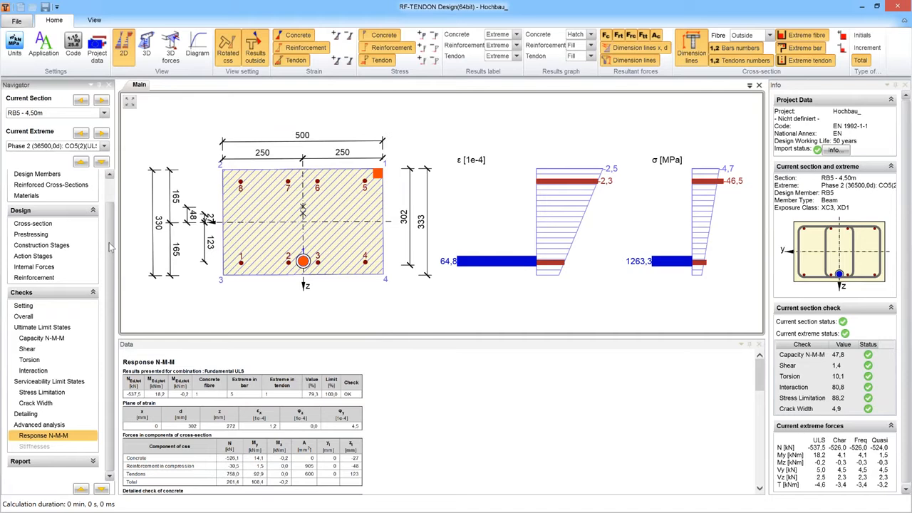
Return to RF-TENDON, make RIB1 the current design member, and open its sections in RF-TENDON Design
scroll(111, 243, "up", 2)
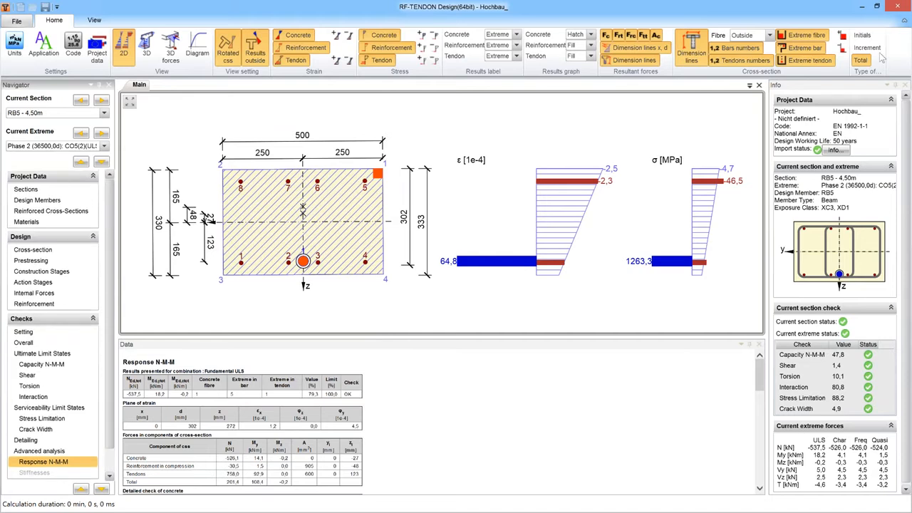
left_click(903, 6)
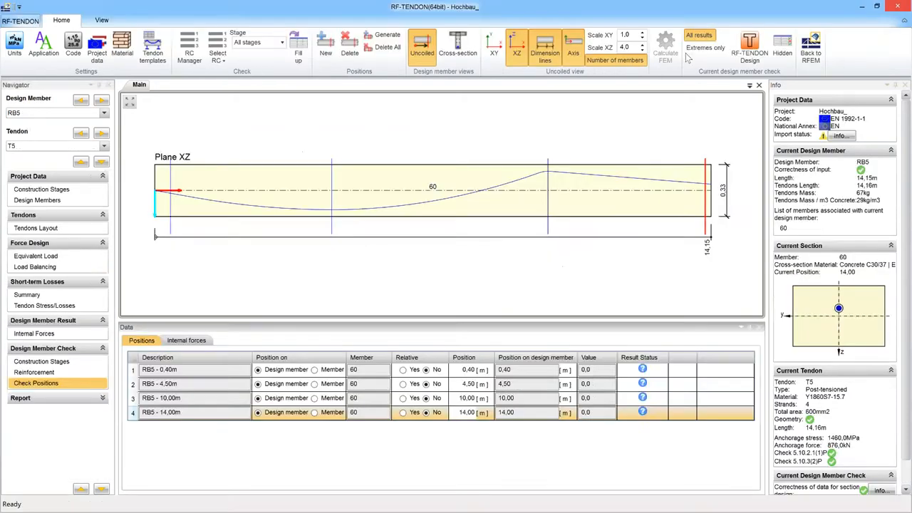
left_click(104, 114)
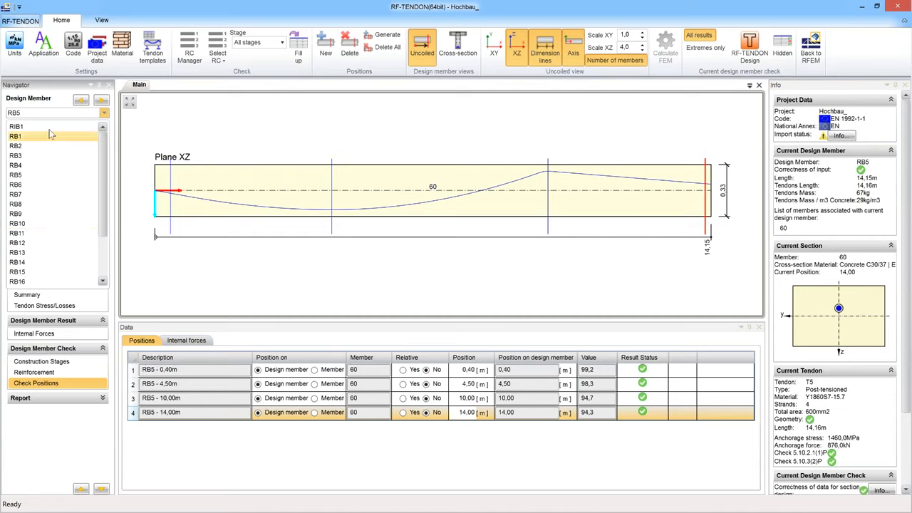
left_click(313, 204)
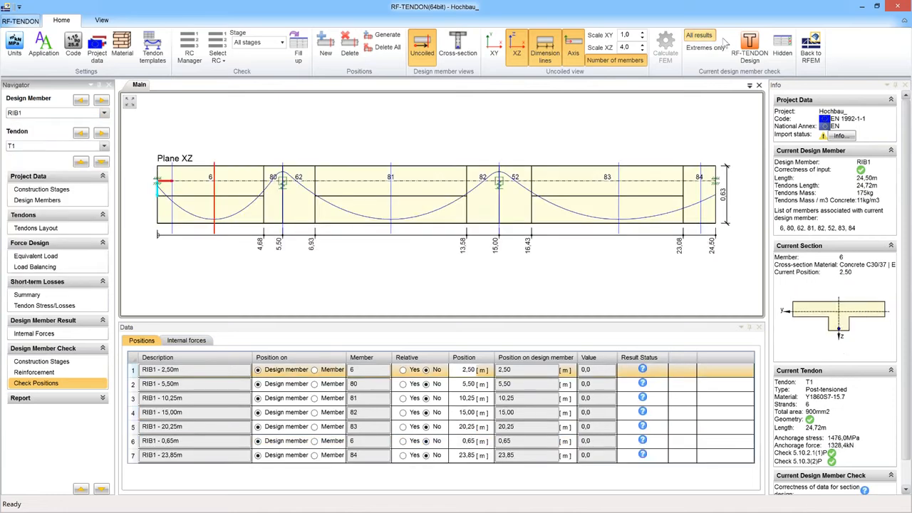
left_click(748, 45)
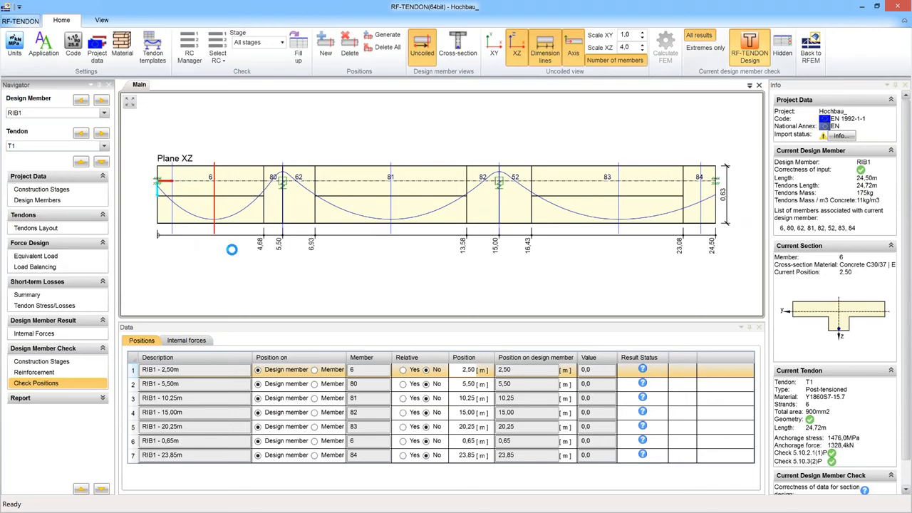
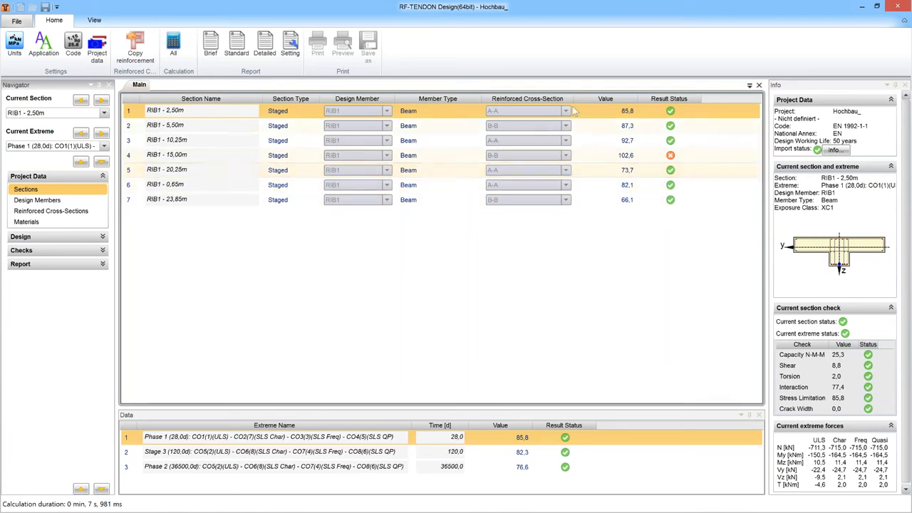
Examine the stress limitation check of section RIB1 - 15,00m for the Phase 2 extreme, including the concrete fibre with the extreme stress ratio
left_click(632, 158)
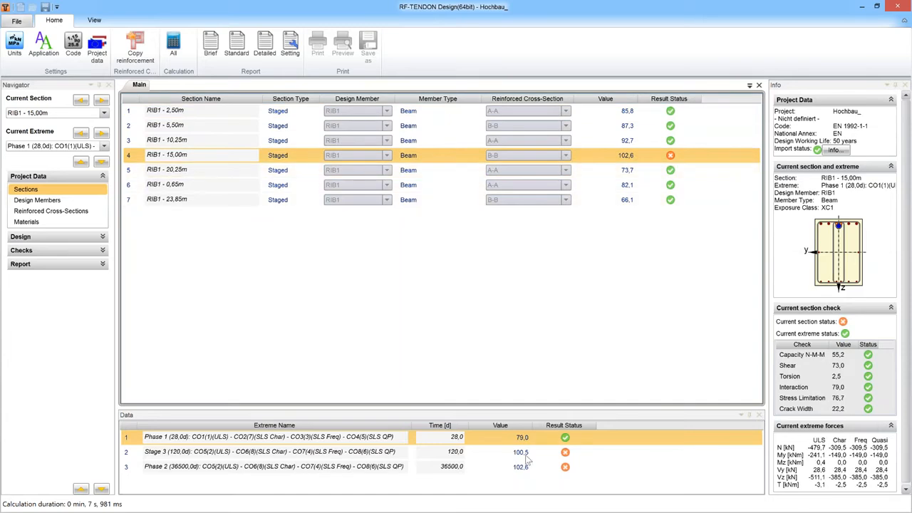
left_click(524, 469)
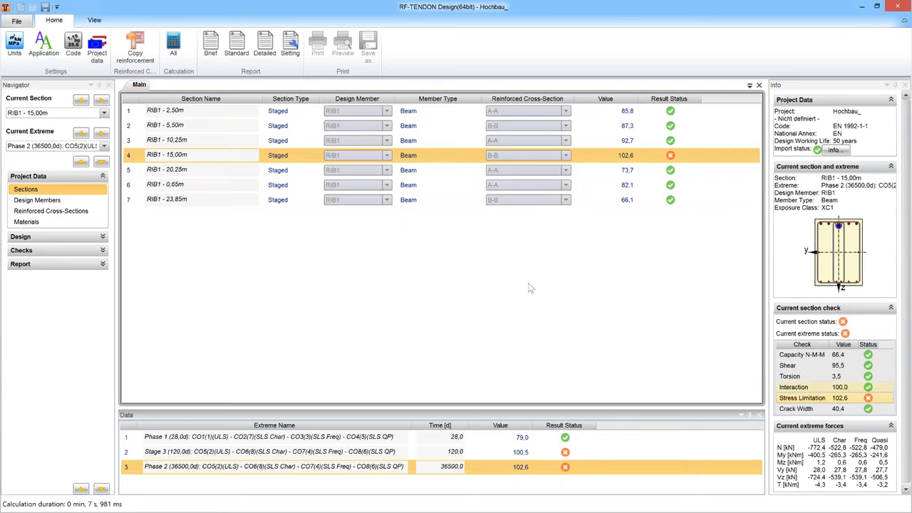
left_click(32, 250)
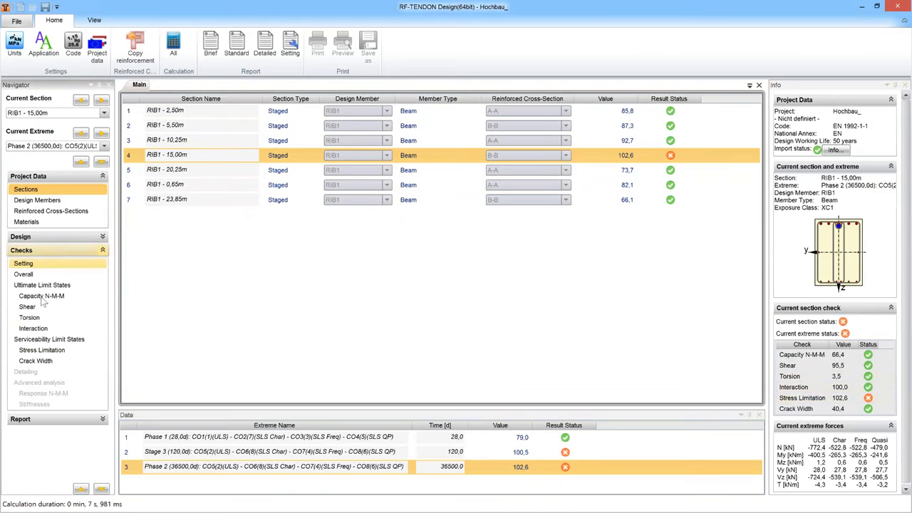
left_click(42, 351)
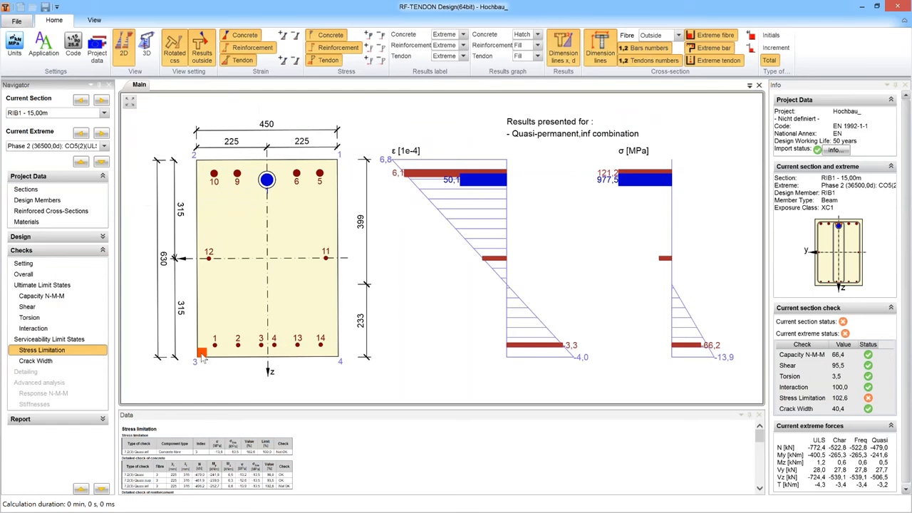
mouse_move(203, 353)
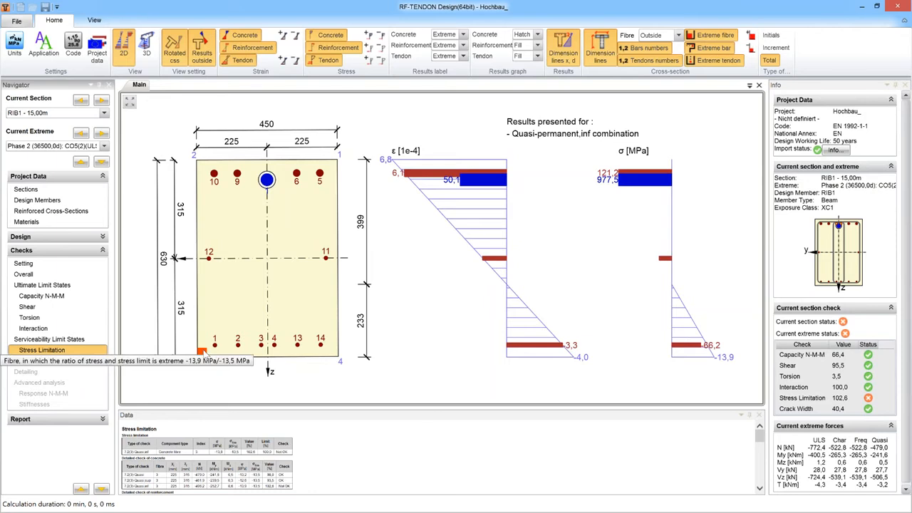
left_click(423, 468)
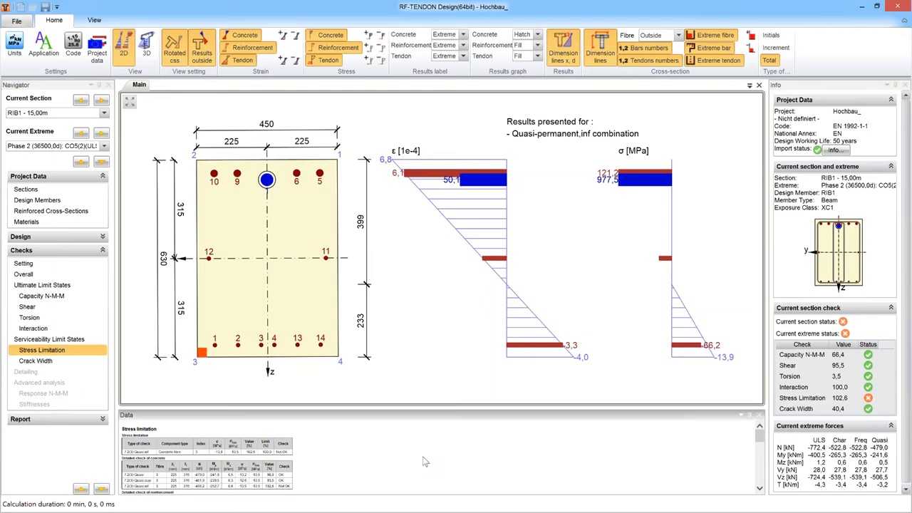
Enlarge the stress limitation results of section RIB1 - 15,00m and examine the detailed concrete, reinforcement and prestressing checks
scroll(423, 462, "up", 3, "ctrl")
scroll(425, 457, "up", 2, "ctrl")
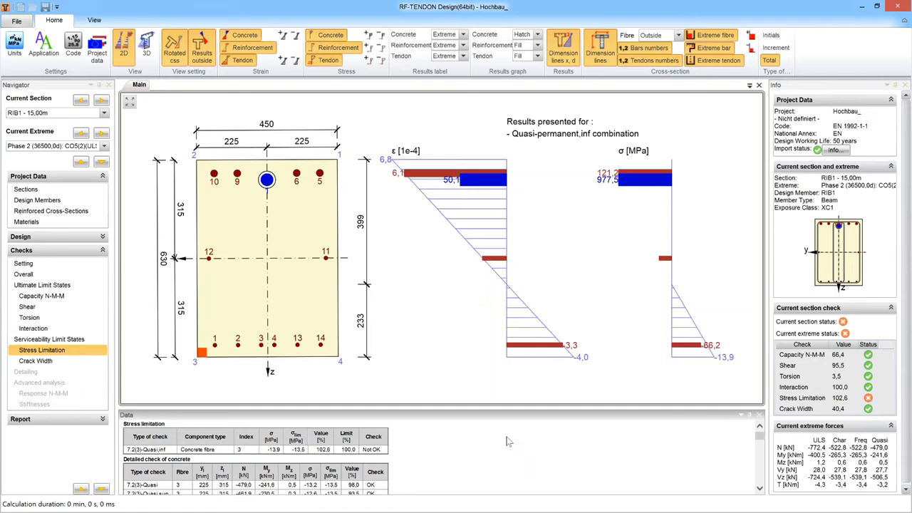
left_click_drag(492, 411, 491, 365)
scroll(477, 426, "down", 4)
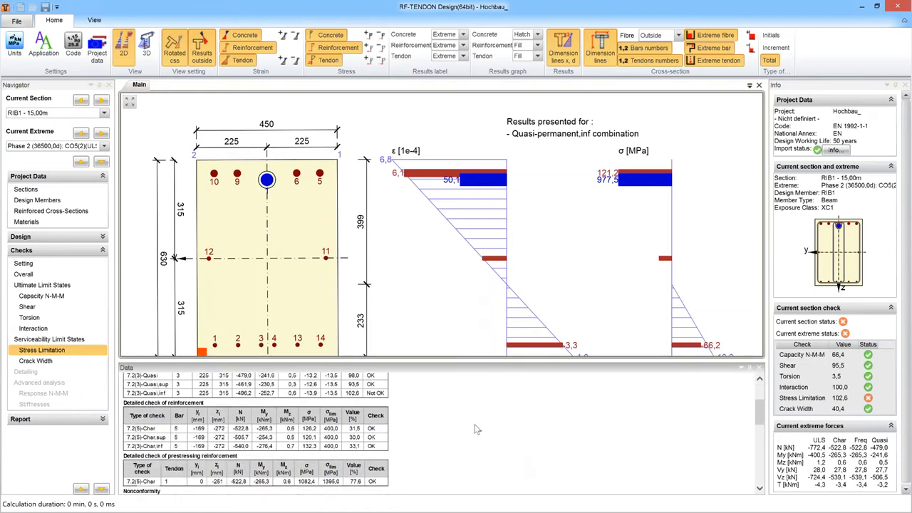
scroll(481, 421, "down", 3)
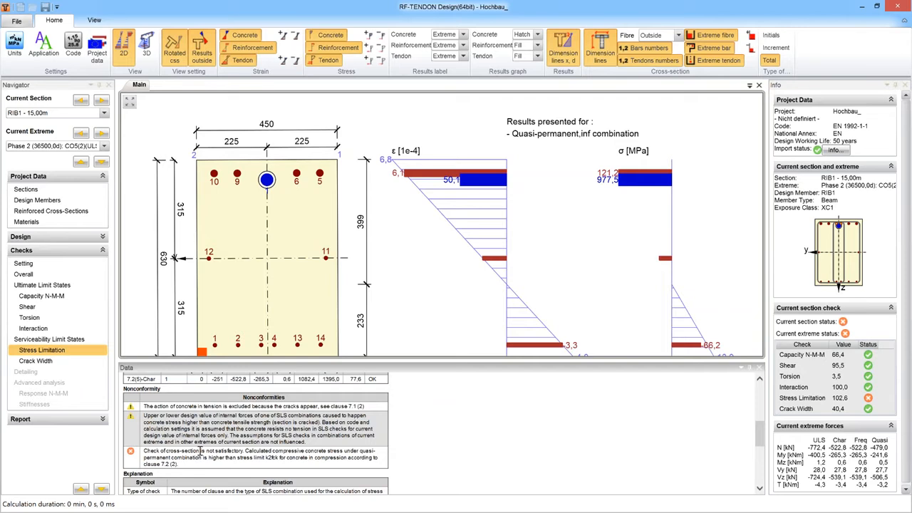
Read the nonconformity explanation for the concrete compressive stress limit, and inspect the stress and strain of bar 2
left_click_drag(236, 453, 291, 456)
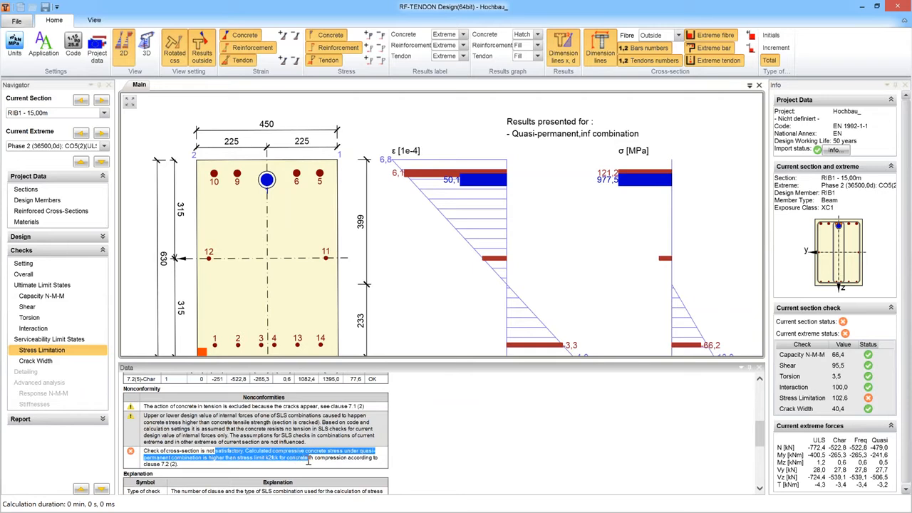
left_click_drag(308, 462, 325, 462)
left_click(546, 442)
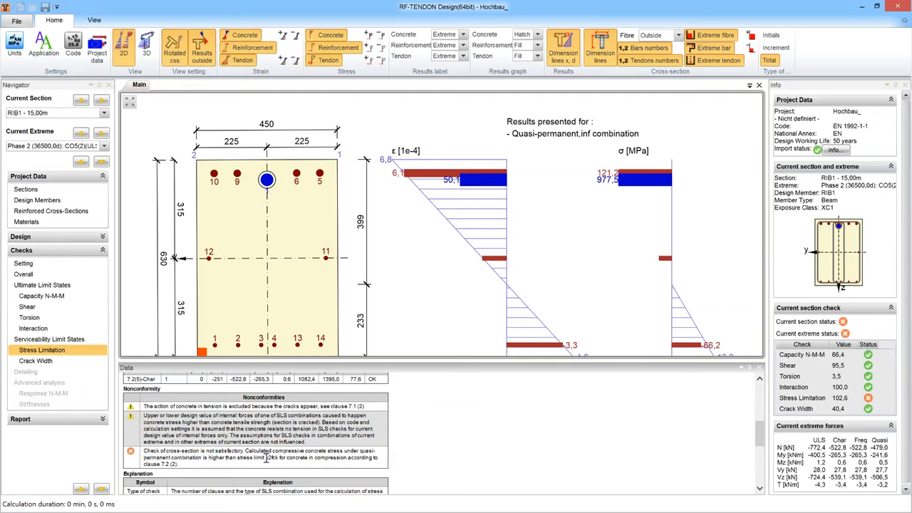
left_click_drag(267, 458, 273, 458)
left_click_drag(467, 360, 468, 389)
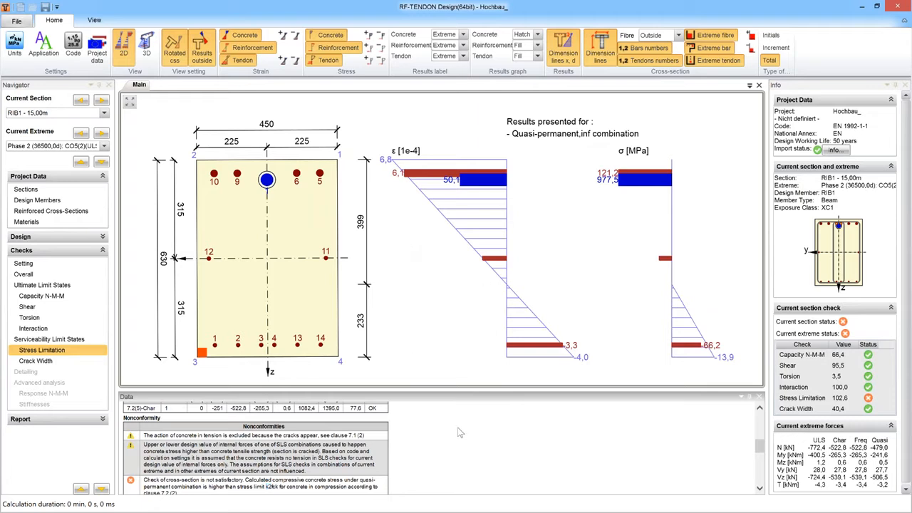
scroll(462, 430, "up", 3)
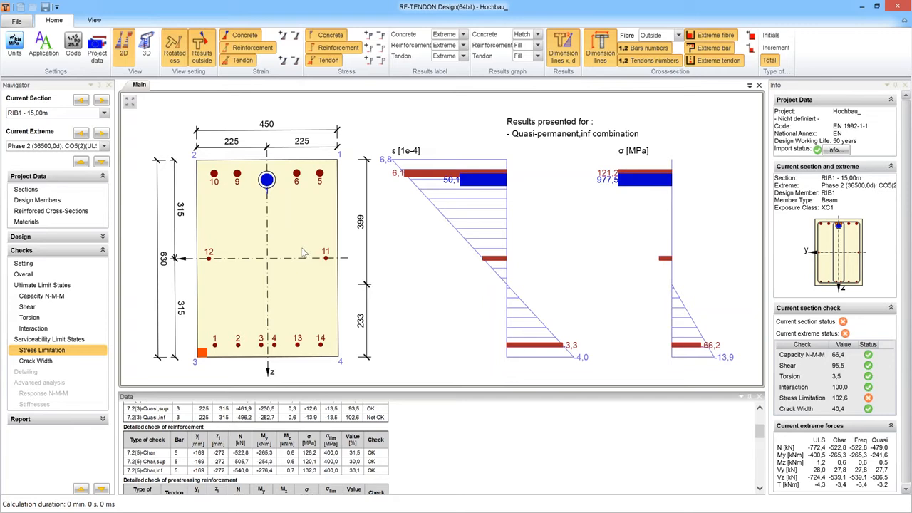
mouse_move(240, 351)
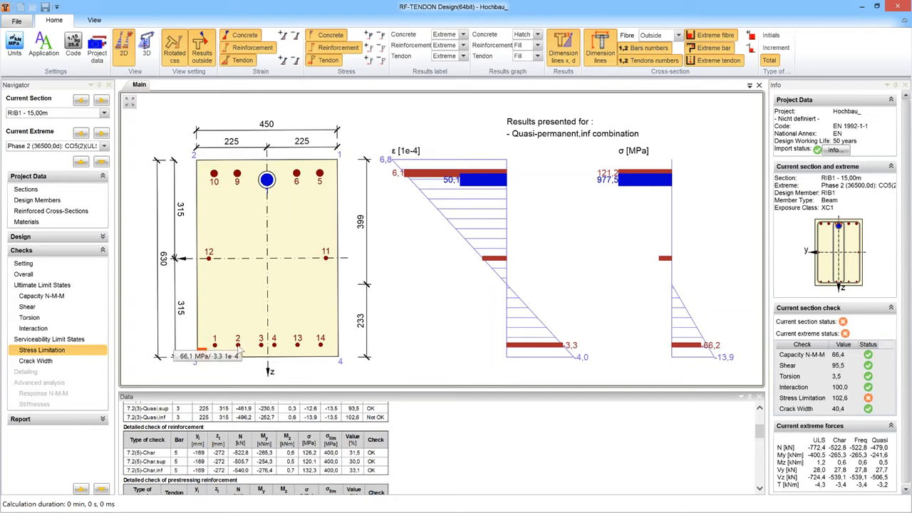
Open the reinforcement design of section RIB1 - 15,00m with the full reinforcement layers table and the whole cross-section in view
left_click(44, 212)
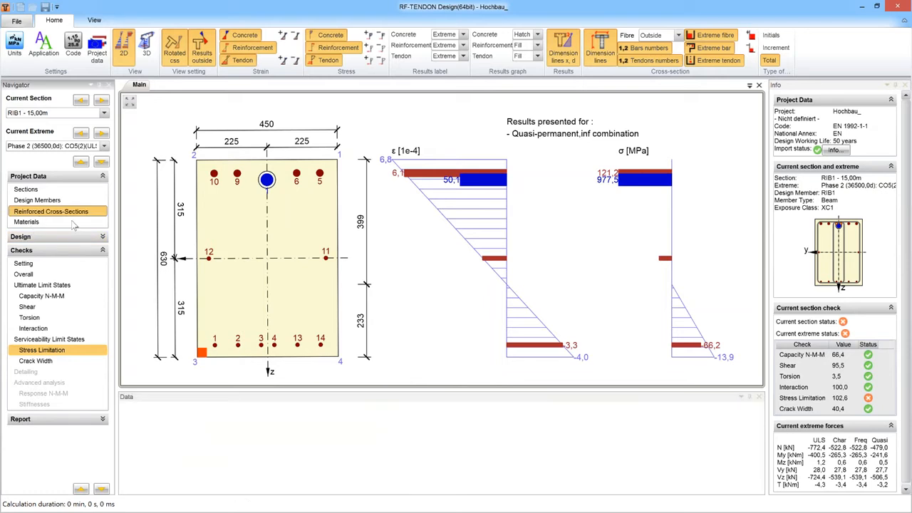
left_click(31, 239)
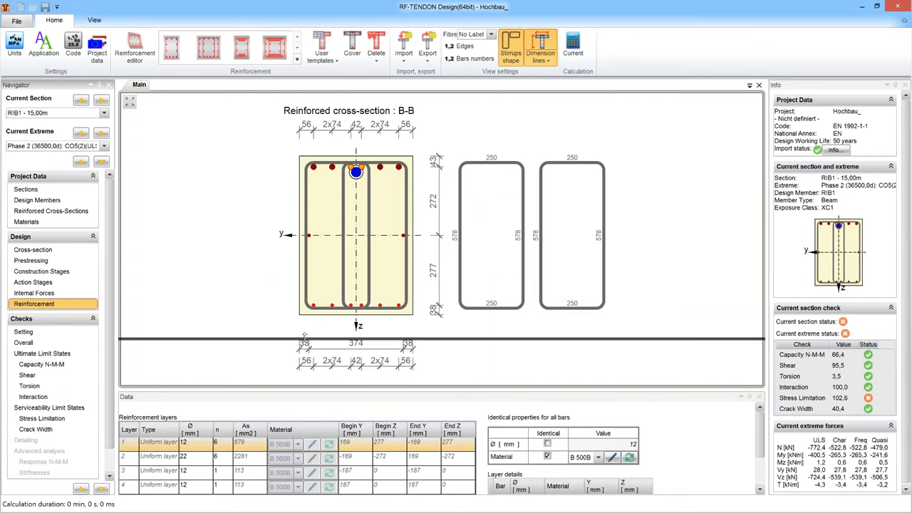
left_click_drag(306, 391, 306, 285)
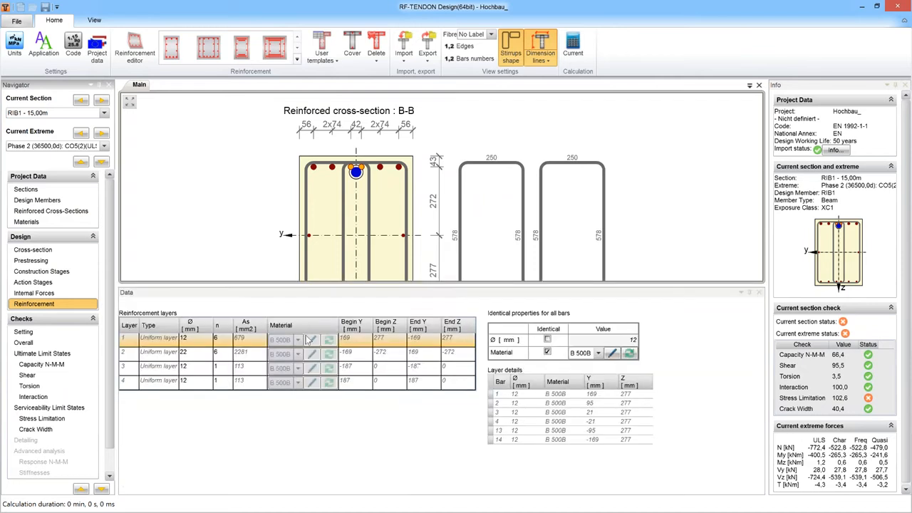
right_click(219, 179)
left_click(193, 184)
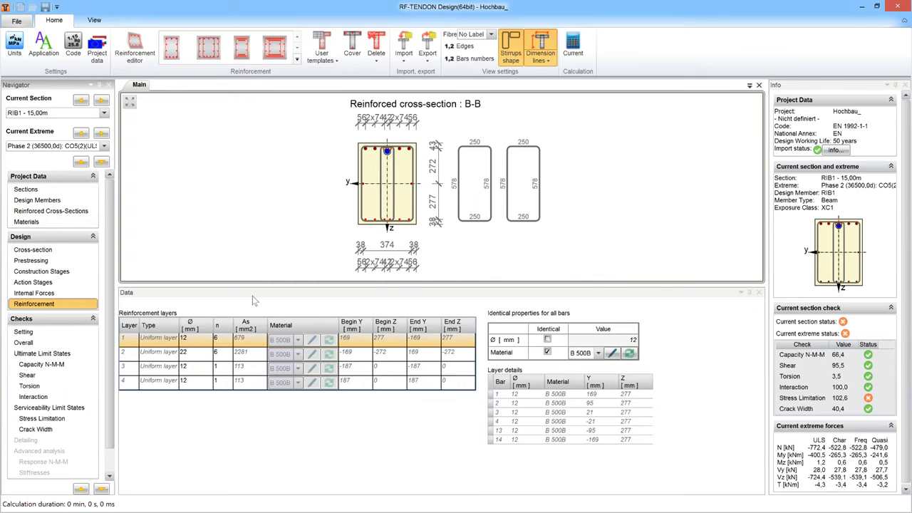
Set the bar diameter of reinforcement layer 1 to 14 mm in cross-section B-B
left_click(199, 339)
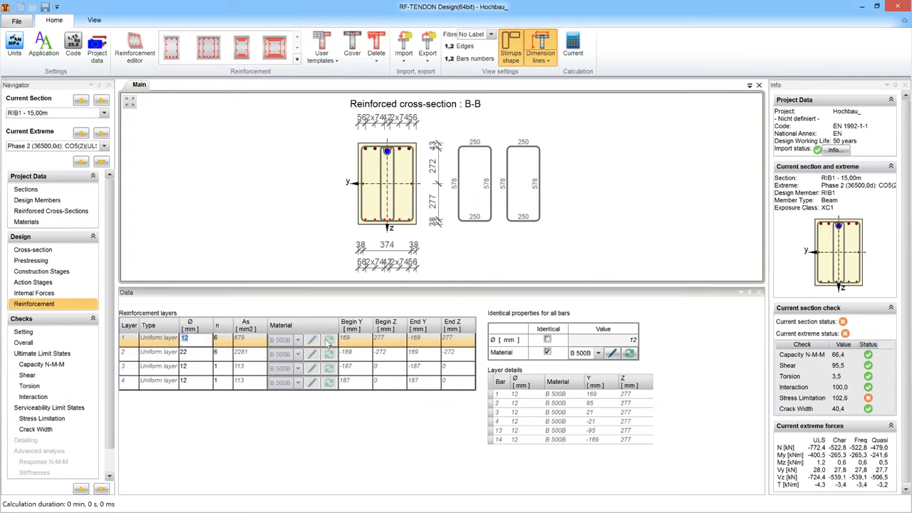
type("1")
key("Return")
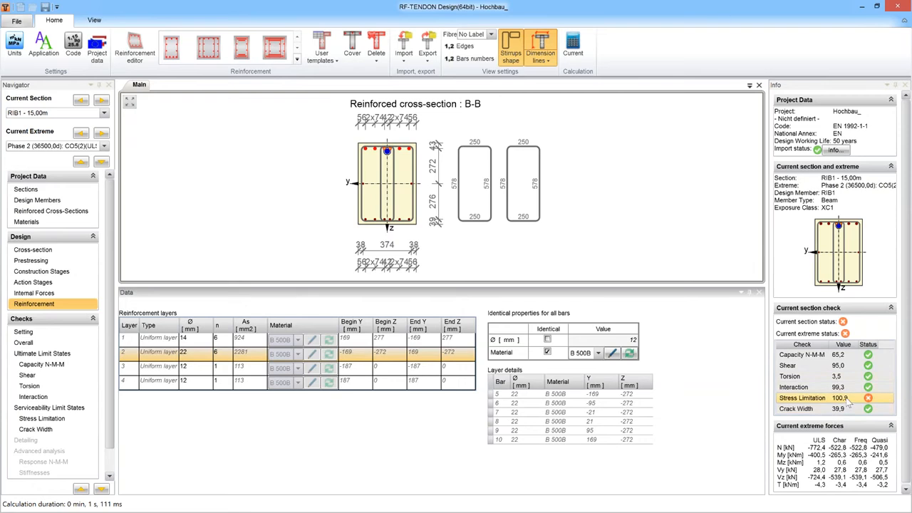
Increase the bar diameter of reinforcement layer 1 in cross-section B-B to 16 mm
left_click(206, 339)
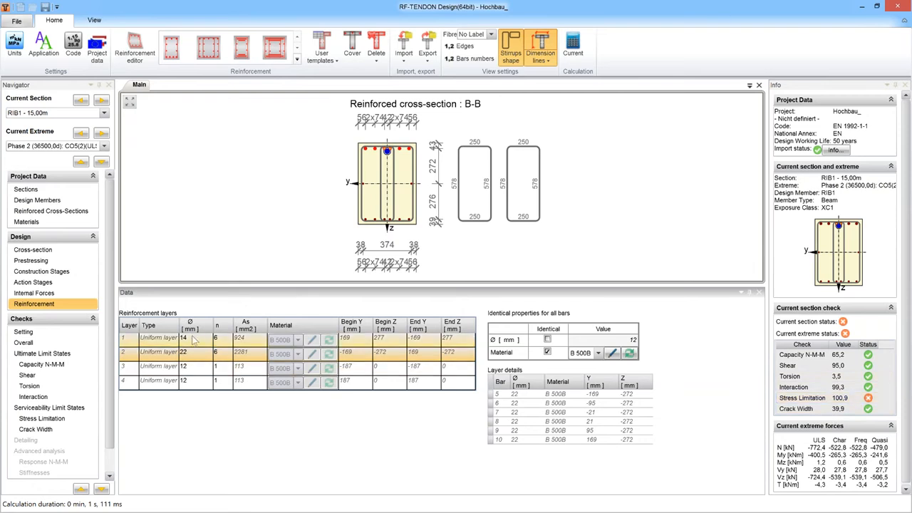
type("1")
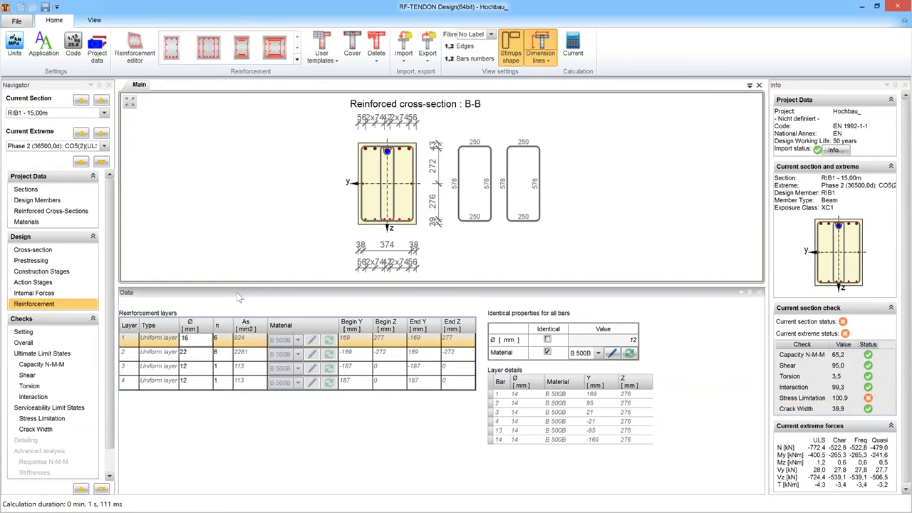
key("Return")
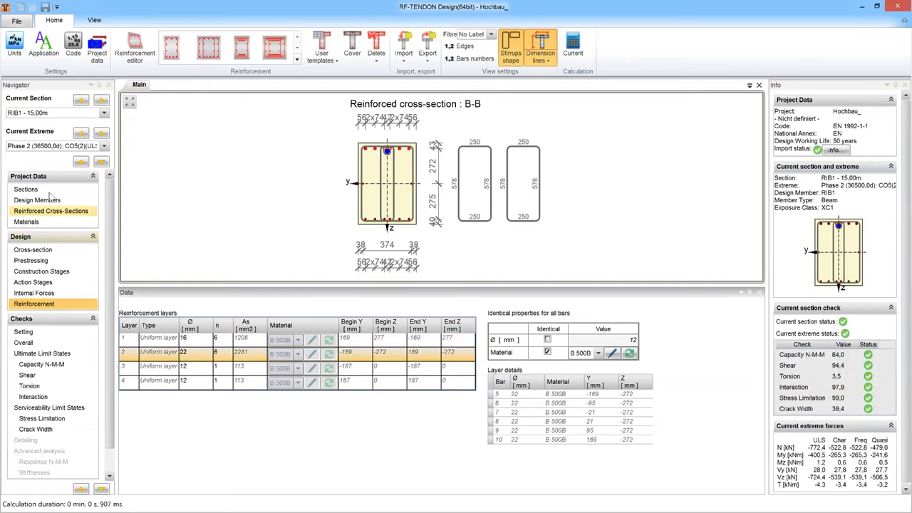
Return to the section overview and calculate the checks of all RIB1 sections
left_click(50, 191)
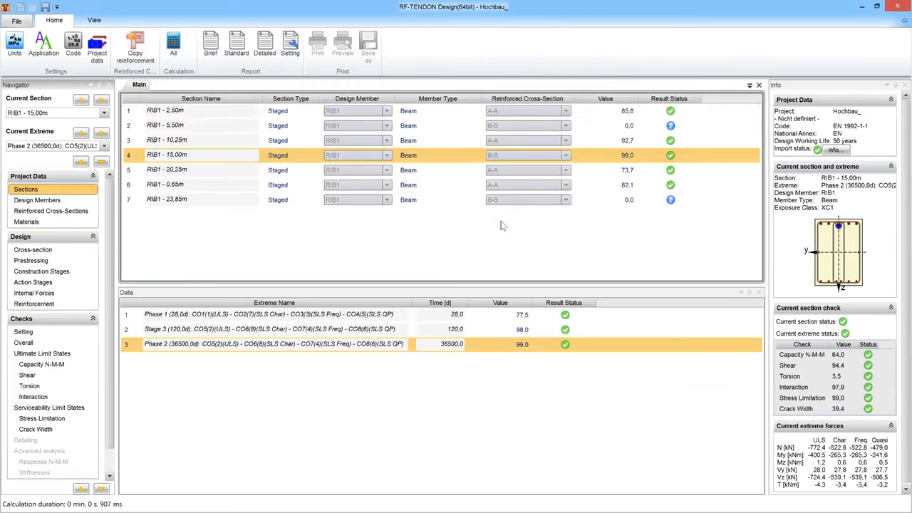
left_click(173, 49)
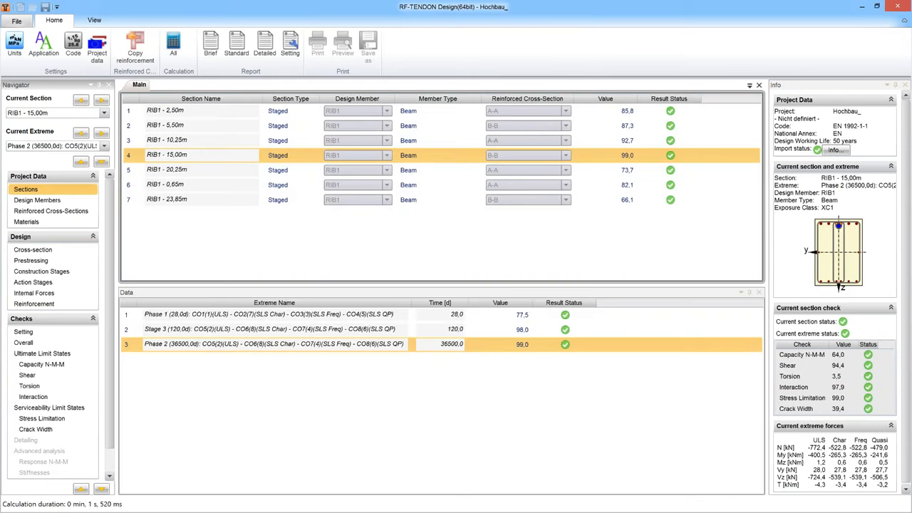
Return to the RIB1 check positions in RF-TENDON and switch to the Webinar_Tendon_Introduction presentation in PowerPoint
left_click_drag(461, 326, 488, 332)
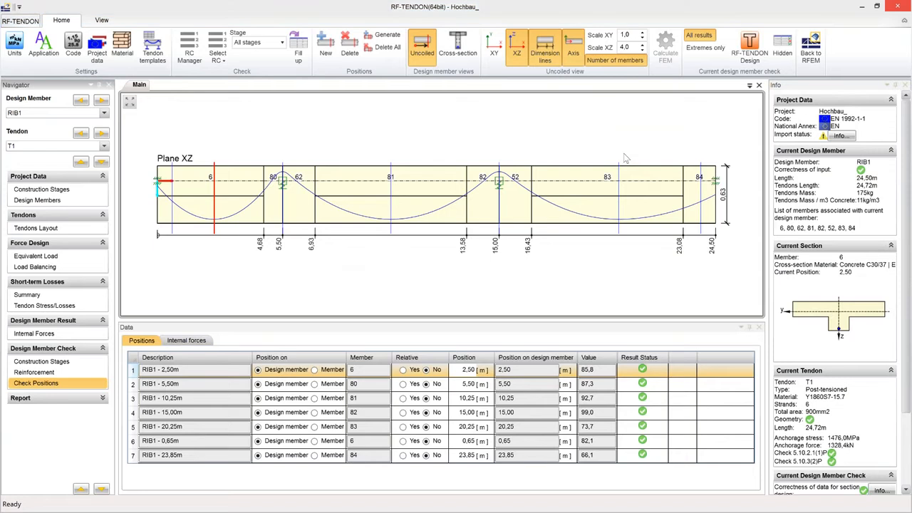
key("alt+Tab")
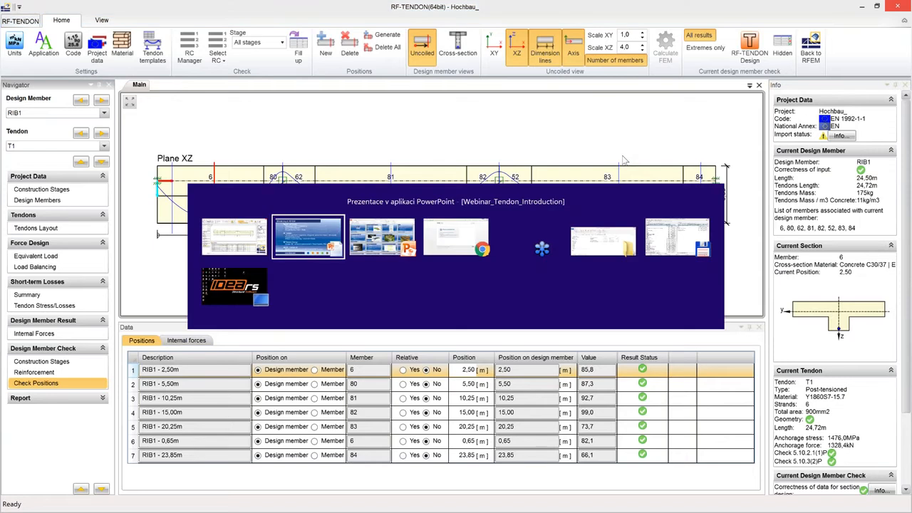